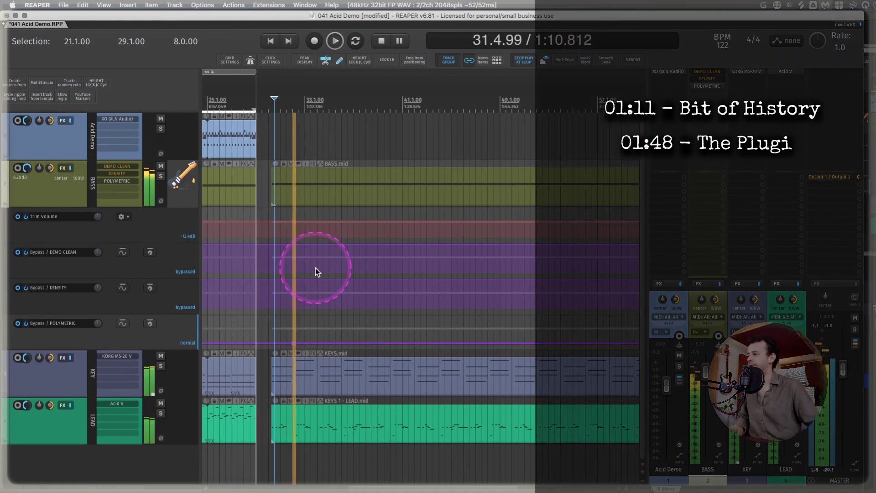
Copy the Acid Demo item from the earlier section and paste it on the same track at bar 30
click(243, 132)
click(274, 131)
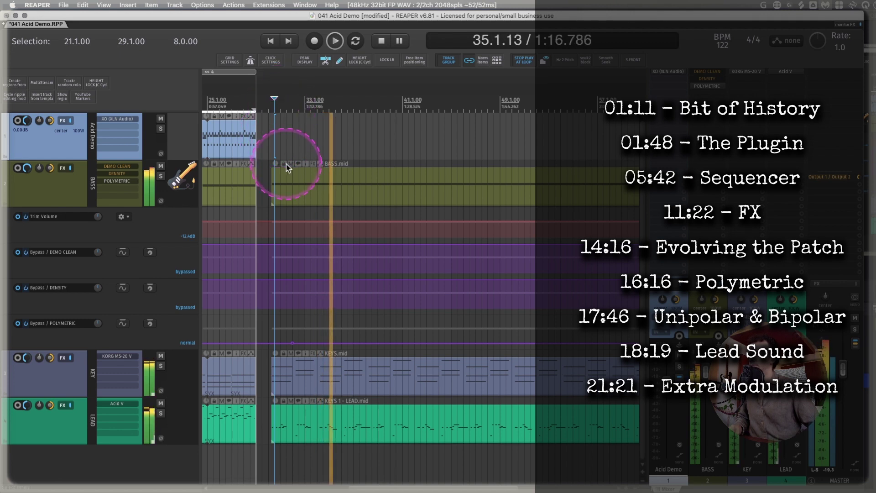
scroll(285, 164, up, 5)
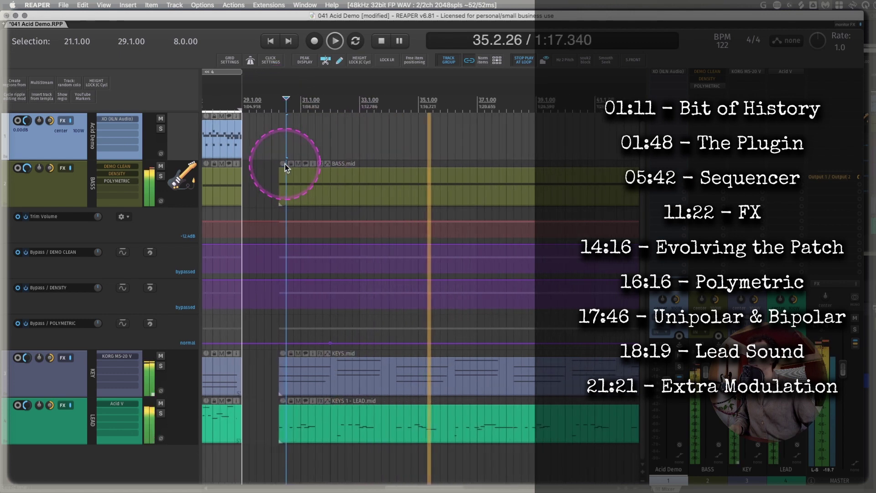
click(279, 134)
key(super+v)
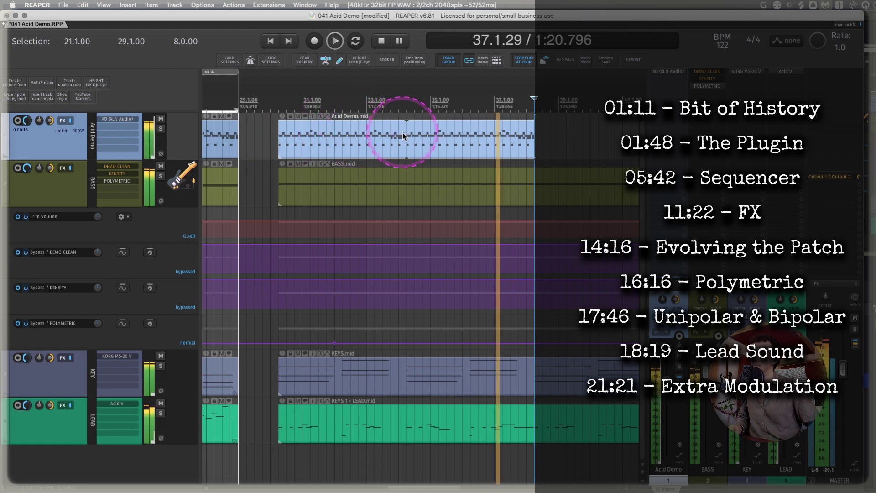
Extend the pasted Acid Demo item past bar 53 so it runs alongside the BASS, KEY and LEAD items
scroll(511, 133, right, 2)
drag(447, 135, 618, 139)
scroll(538, 141, down, 4)
scroll(525, 140, right, 2)
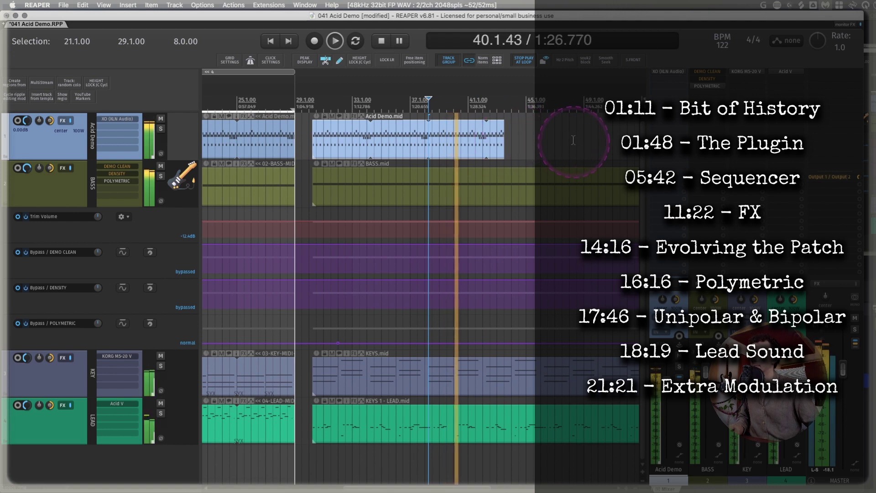
key(])
scroll(549, 145, right, 4)
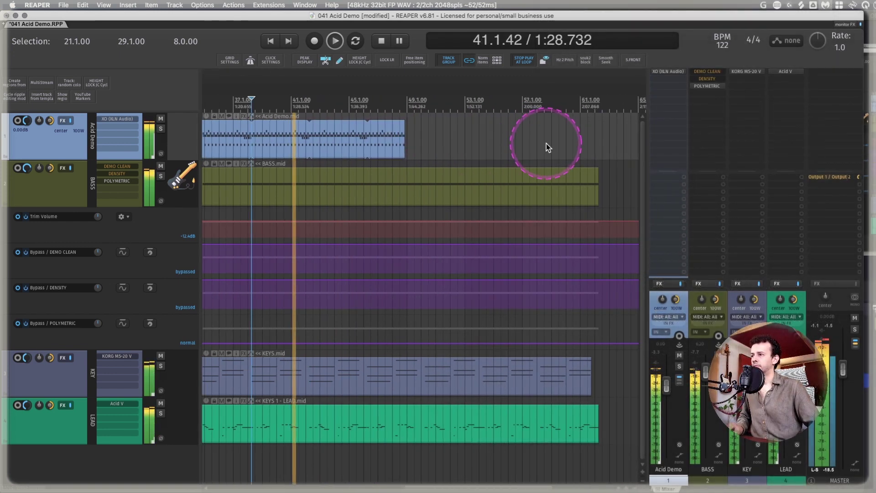
key(])
scroll(521, 142, left, 1)
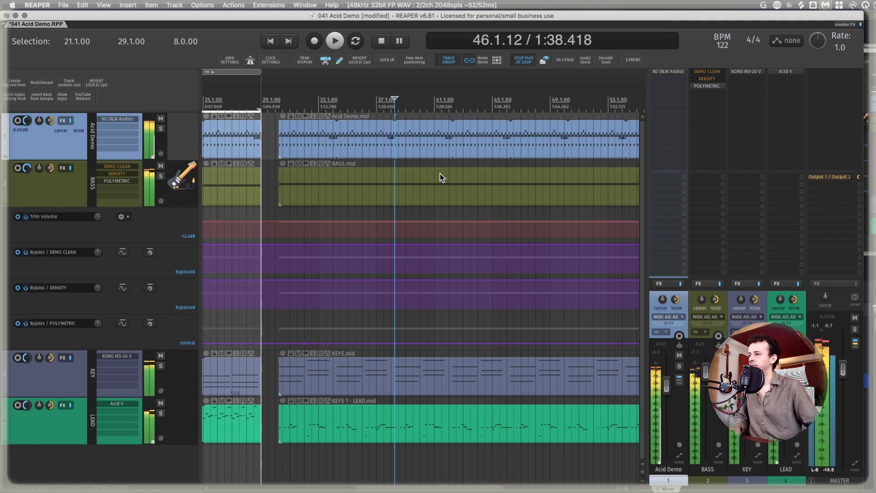
Stop playback and set a time selection from 30.3.00 to 31.3.00
key(space)
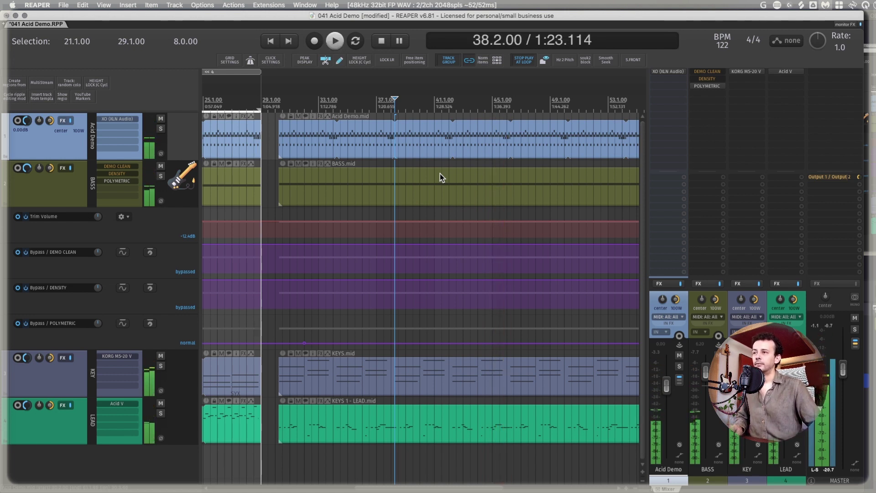
click(711, 85)
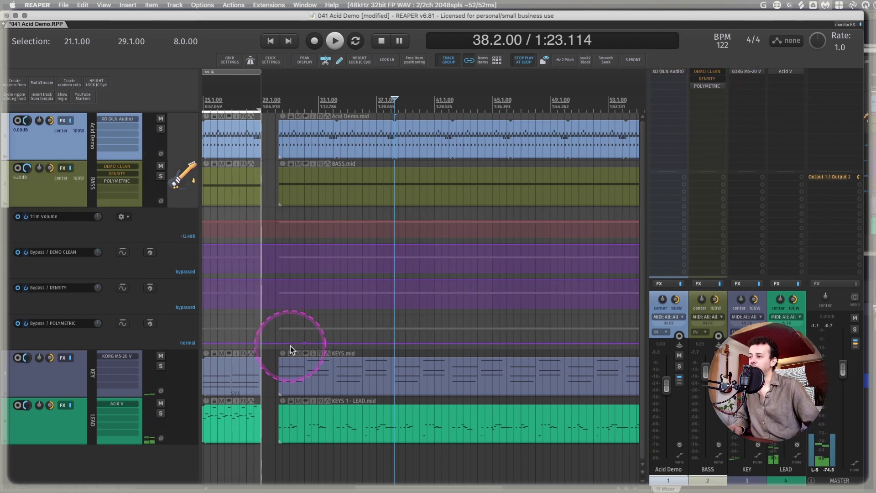
drag(279, 326, 294, 326)
Select the MIDI items starting at bar 30 on all four tracks and place the edit cursor at 30.1.00
click(331, 139)
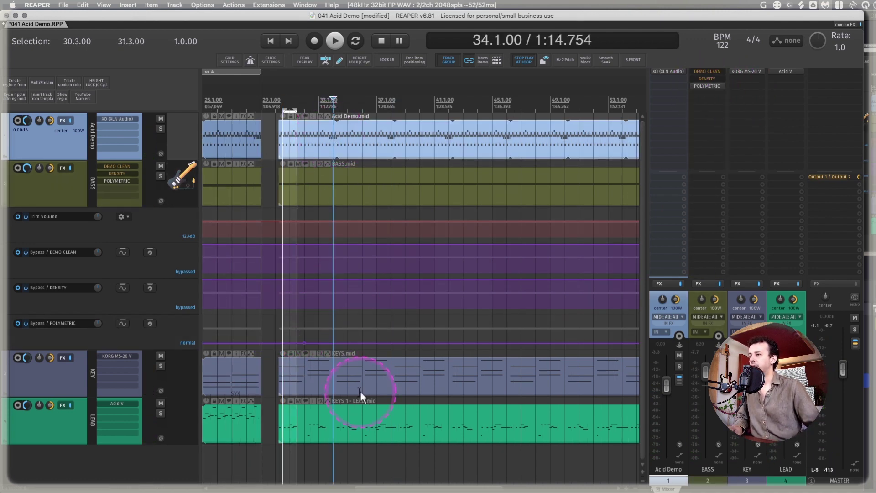
shift+click(355, 416)
click(342, 140)
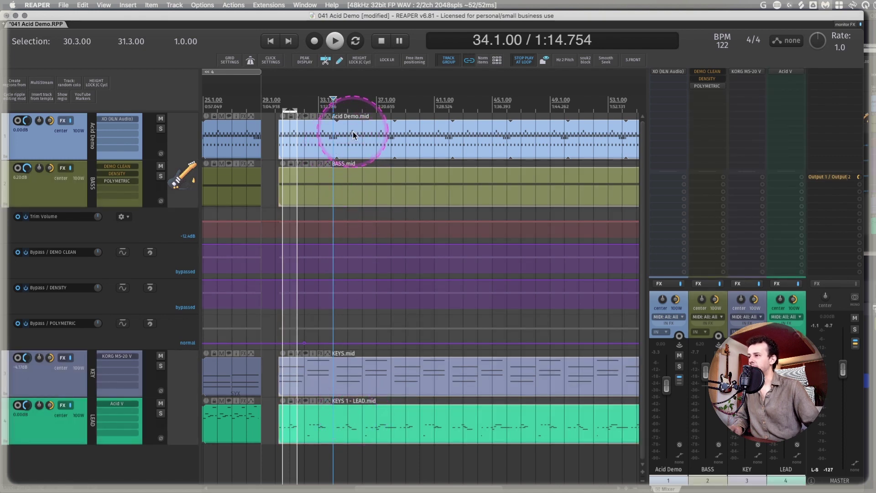
drag(353, 135, 314, 138)
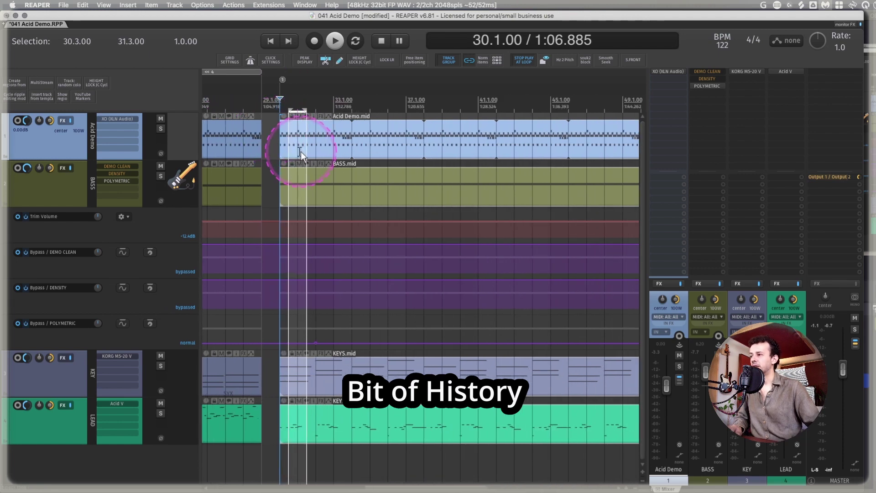
scroll(301, 152, up, 2)
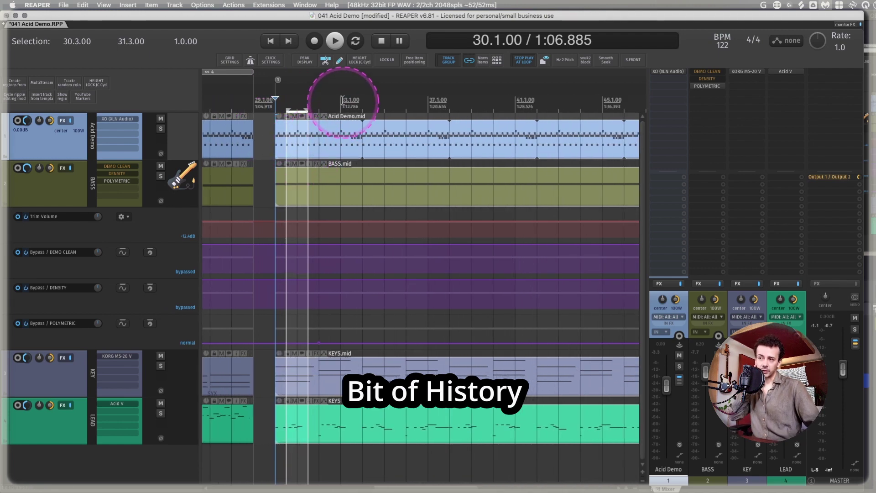
scroll(342, 101, right, 2)
scroll(325, 101, left, 1)
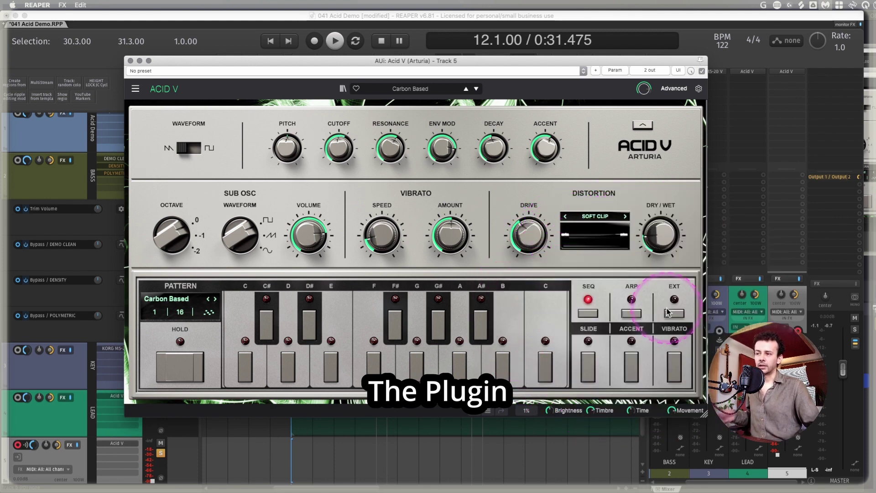
Audition Acid V's external and sequencer play modes, ending on the arpeggiator mode
click(669, 313)
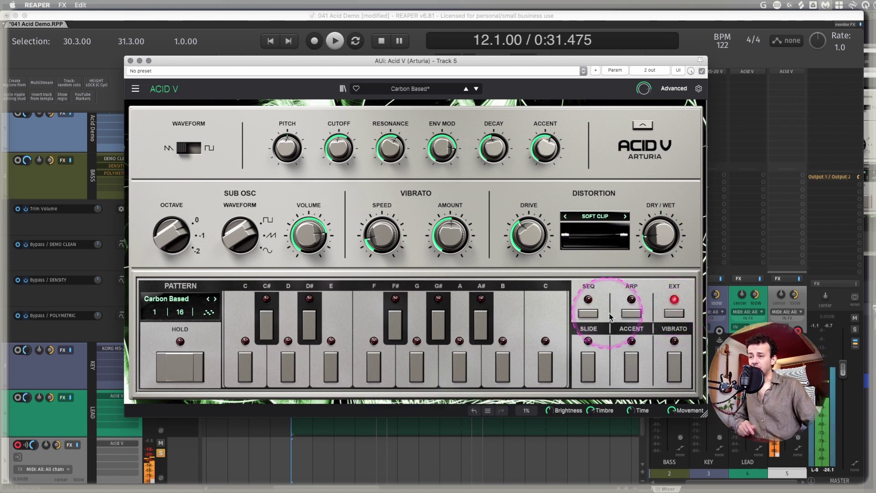
click(589, 314)
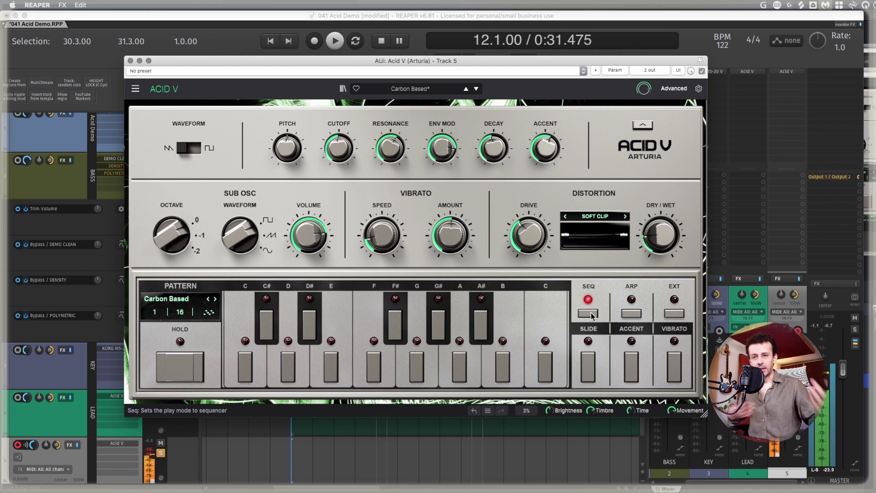
click(634, 314)
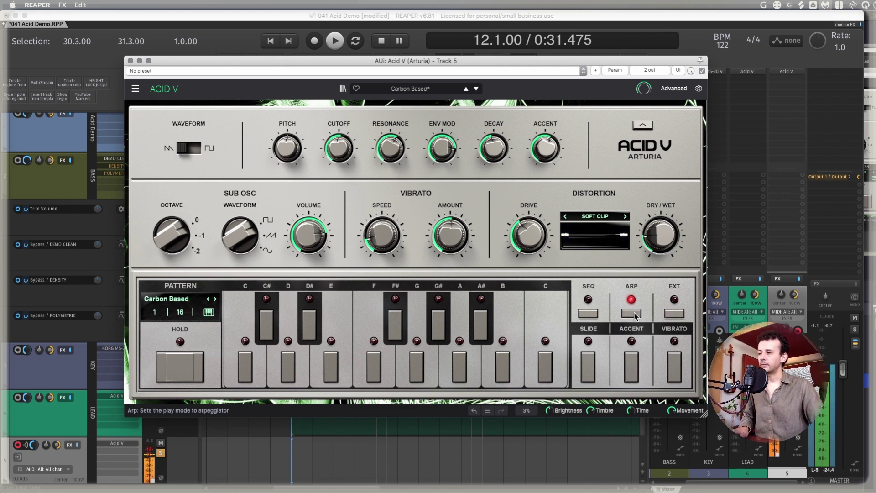
Load the 5-Steps 5 pattern for the arpeggiator
click(215, 299)
click(215, 299)
click(215, 299)
click(215, 299)
click(216, 299)
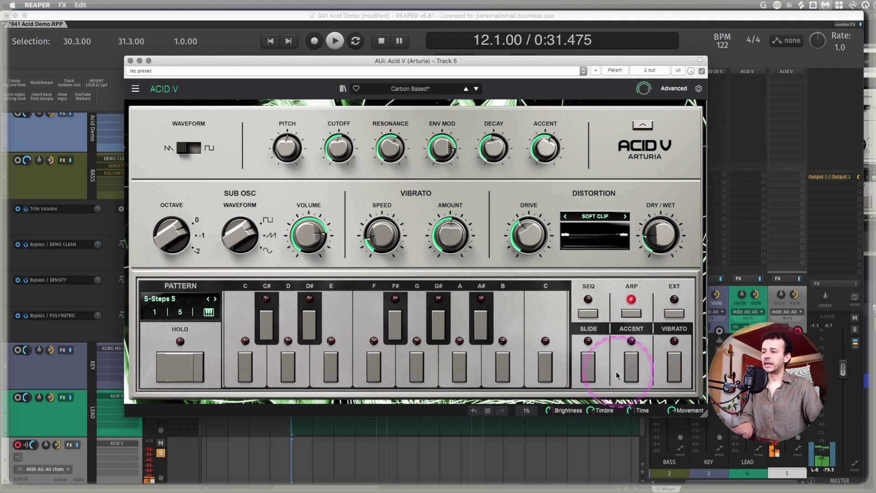
Set the play mode to external and try out the Slide, Accent and Vibrato overrides
click(673, 313)
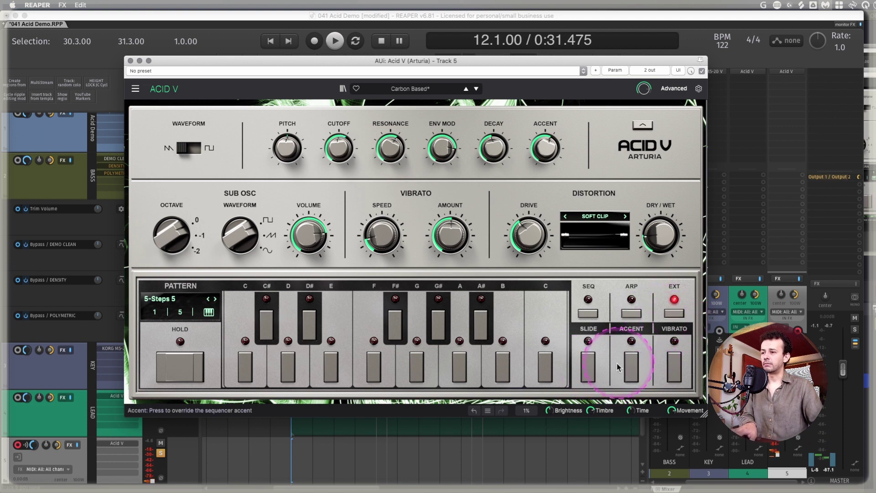
click(589, 373)
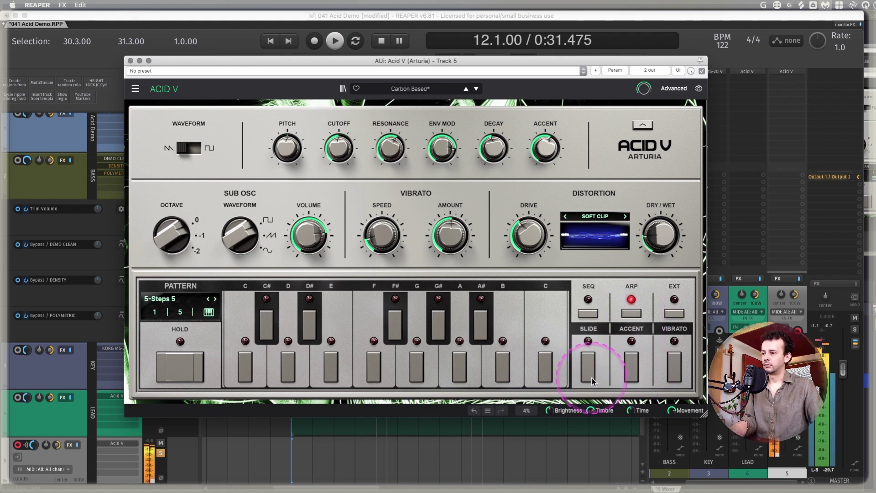
click(634, 369)
click(675, 368)
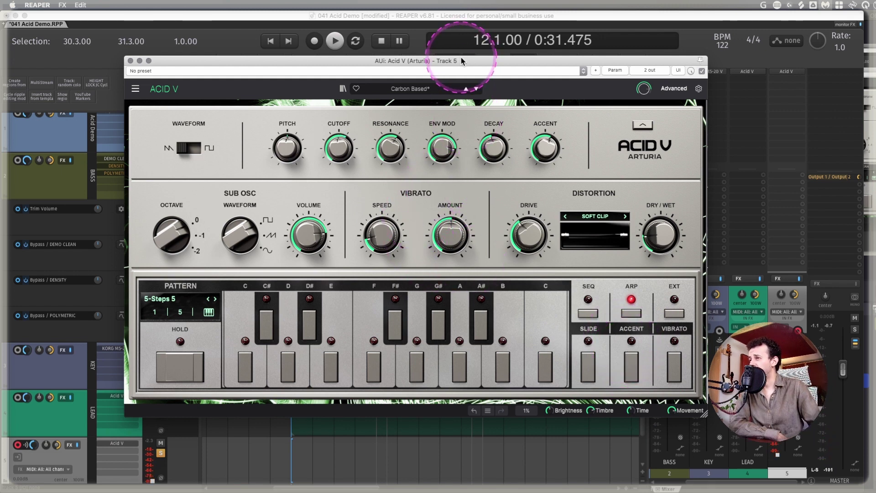
Move the Acid V window higher, set the play mode to external and try the square waveform
drag(461, 58, 455, 30)
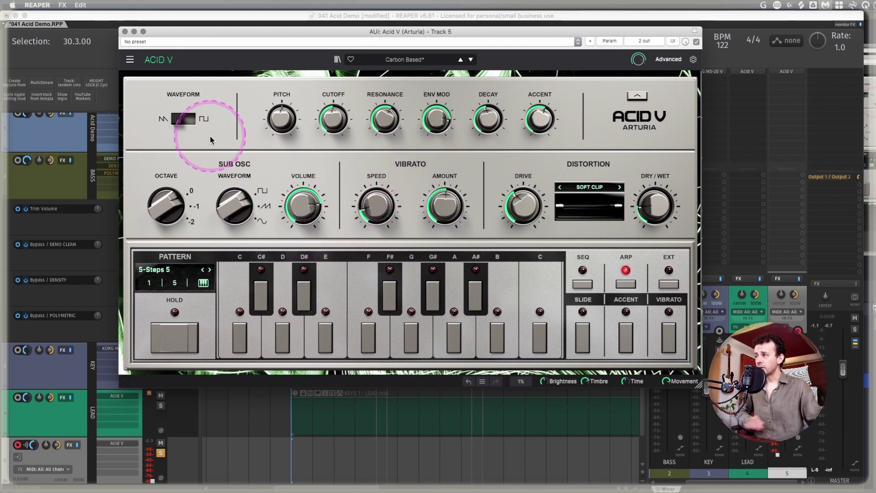
click(669, 284)
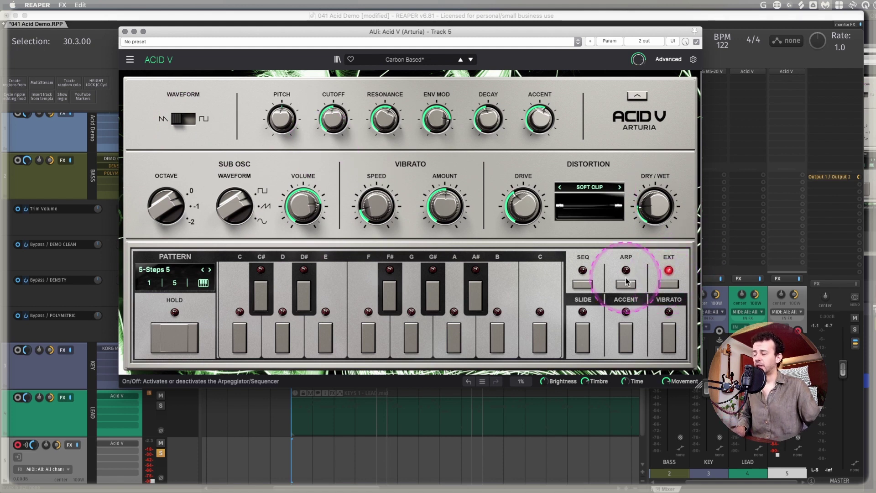
click(201, 120)
Show Acid V's advanced controls and audition different Bass Boost amounts, including 0.855
click(669, 59)
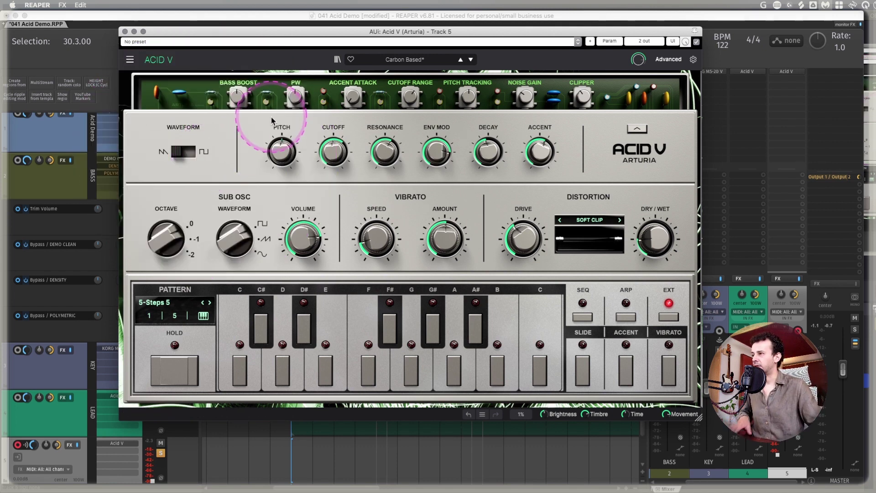
mouse_move(236, 96)
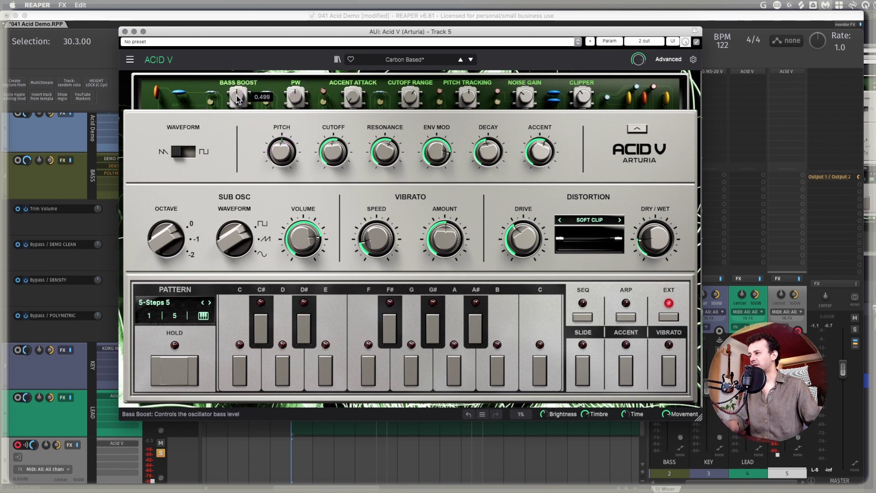
drag(237, 98, 237, 55)
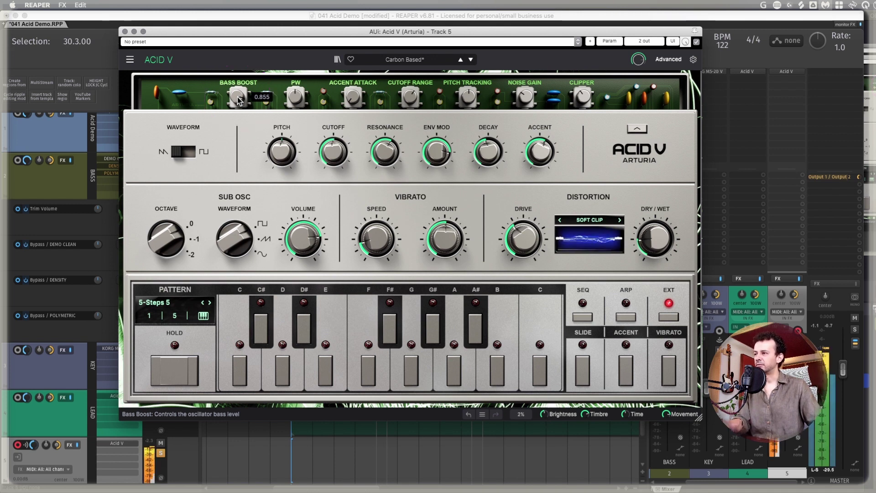
drag(237, 100, 237, 73)
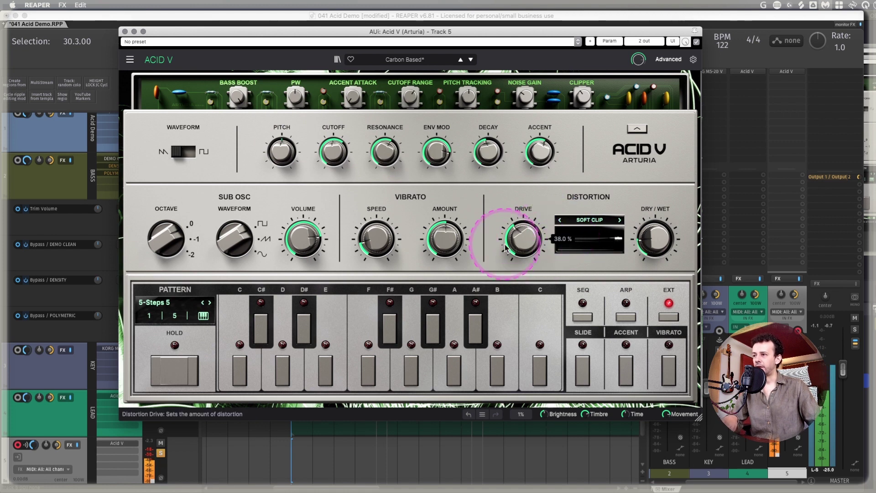
Raise the distortion drive to about 80.8% and open the list of distortion algorithms
mouse_move(521, 235)
mouse_down()
mouse_move(512, 208)
mouse_move(510, 247)
mouse_up()
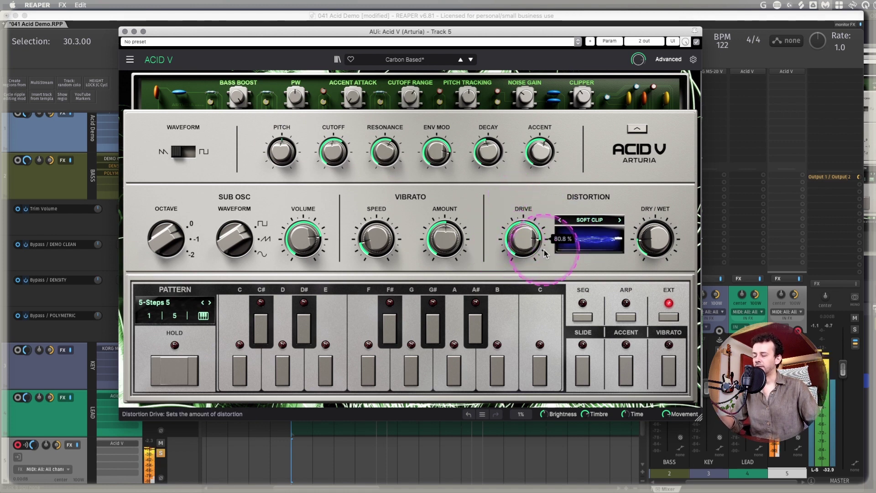
click(590, 221)
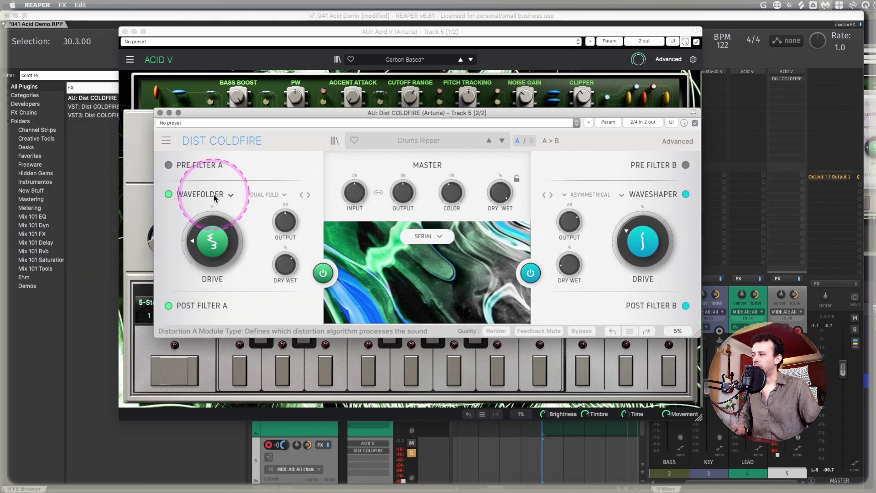
Review the distortion types in Dist COLDFIRE, close its window and keep Soft Clip as Acid V's distortion algorithm
click(201, 194)
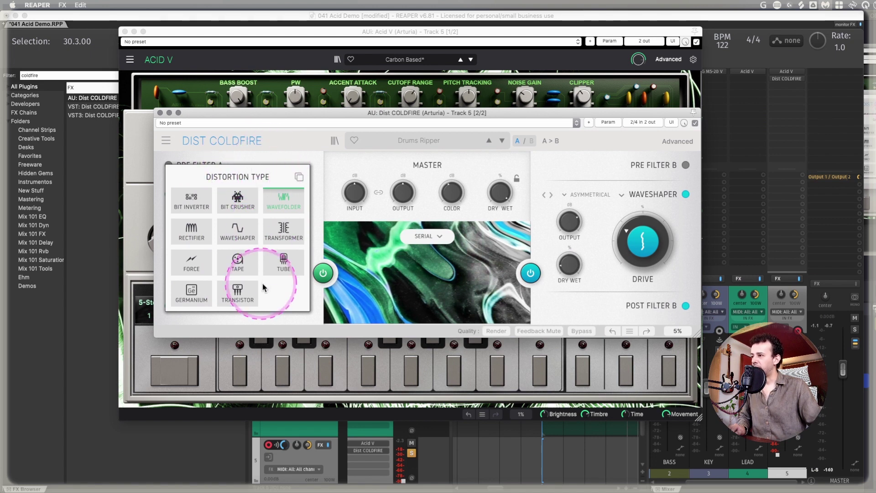
click(252, 152)
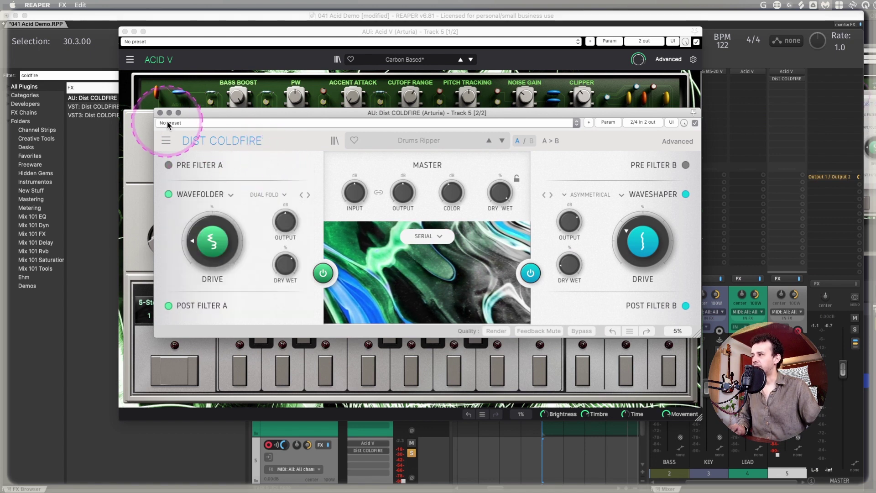
click(159, 113)
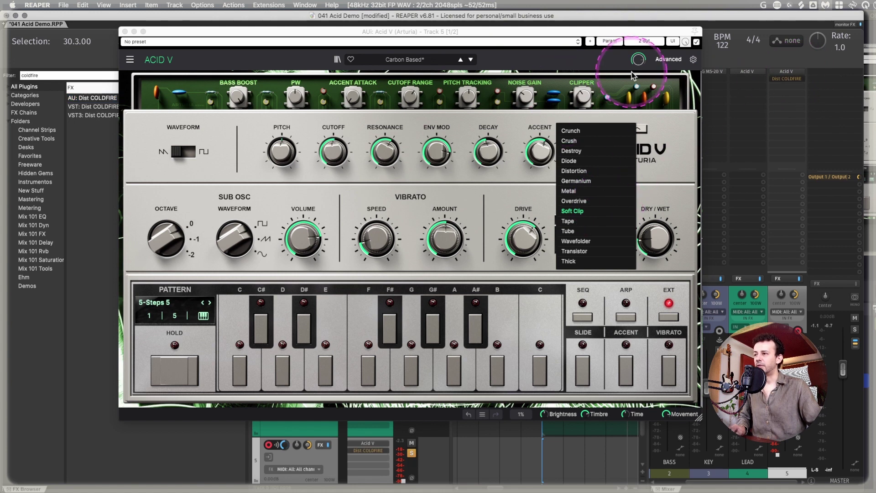
click(518, 194)
click(593, 218)
click(593, 218)
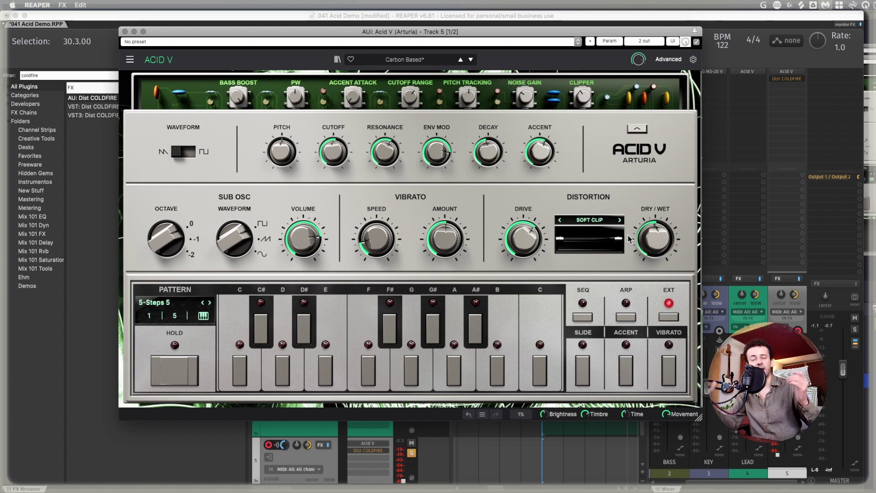
Set the play mode to arpeggiator, increase the distortion drive and change the distortion algorithm to Tube
click(627, 316)
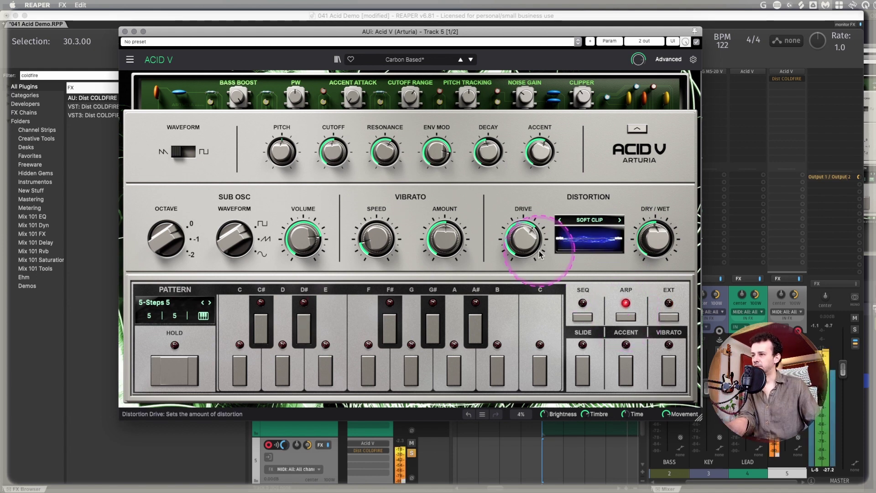
drag(519, 241, 519, 235)
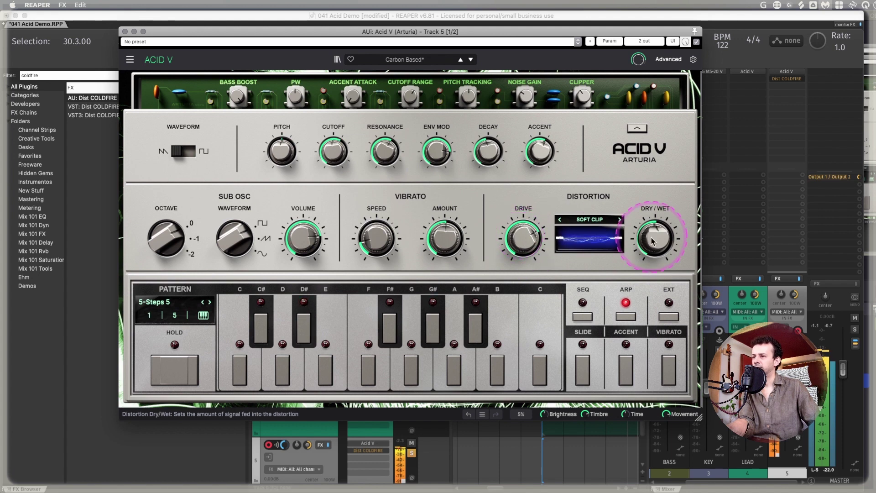
click(620, 220)
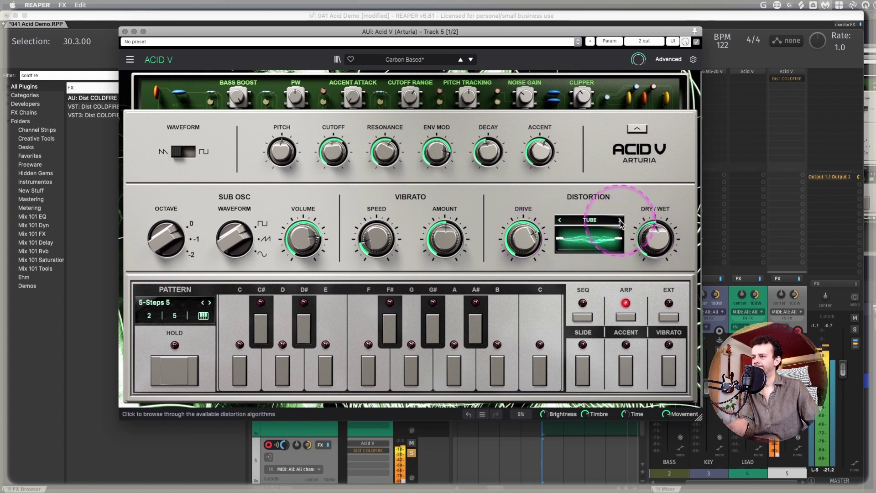
Audition the distortion algorithms Wavefolder, Transistor, Thick, Crush, Distortion and Metal, and end with Tape selected
click(621, 221)
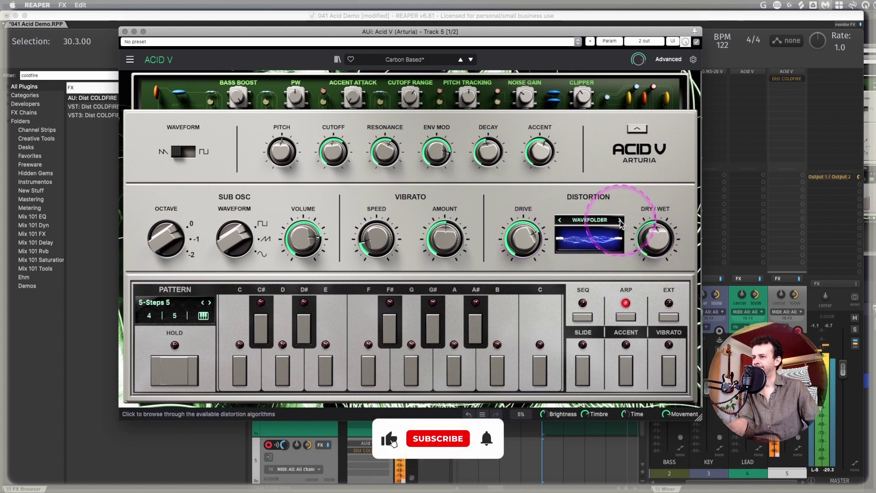
click(620, 220)
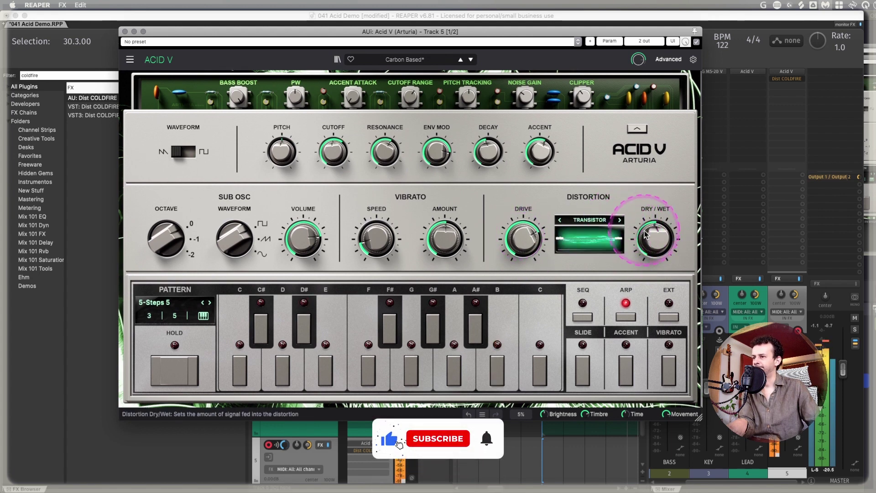
click(620, 221)
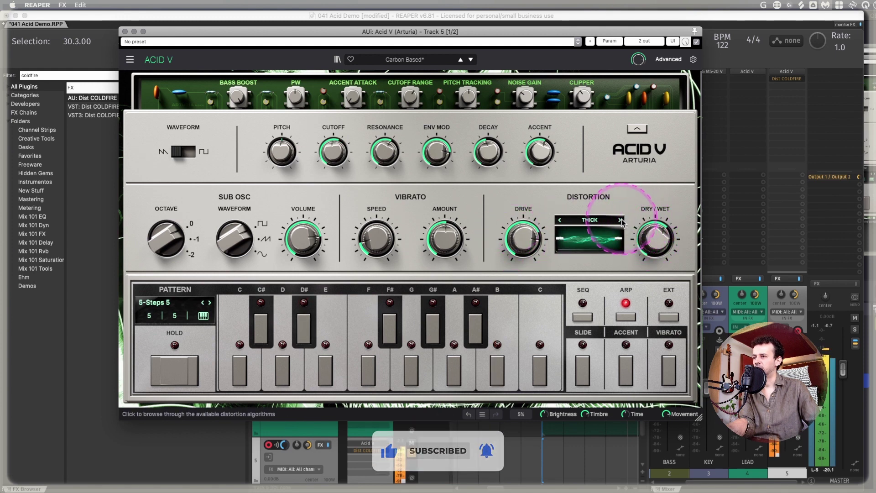
click(620, 220)
click(621, 220)
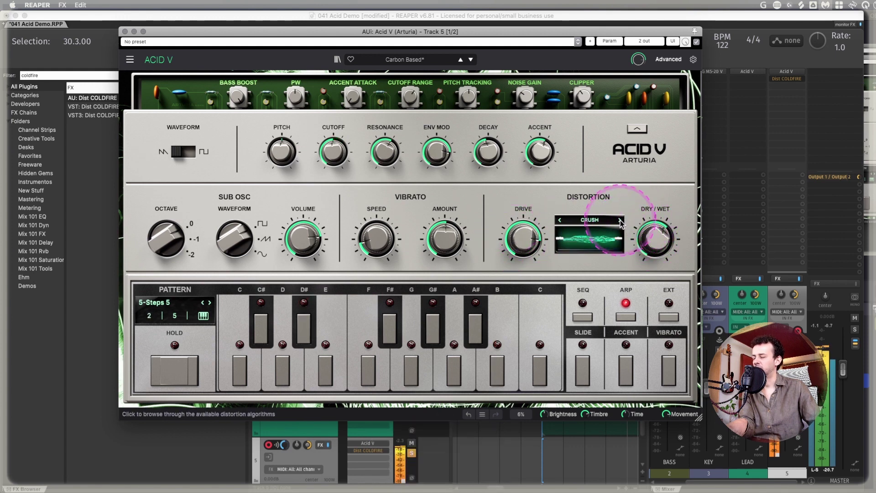
click(620, 220)
click(620, 220)
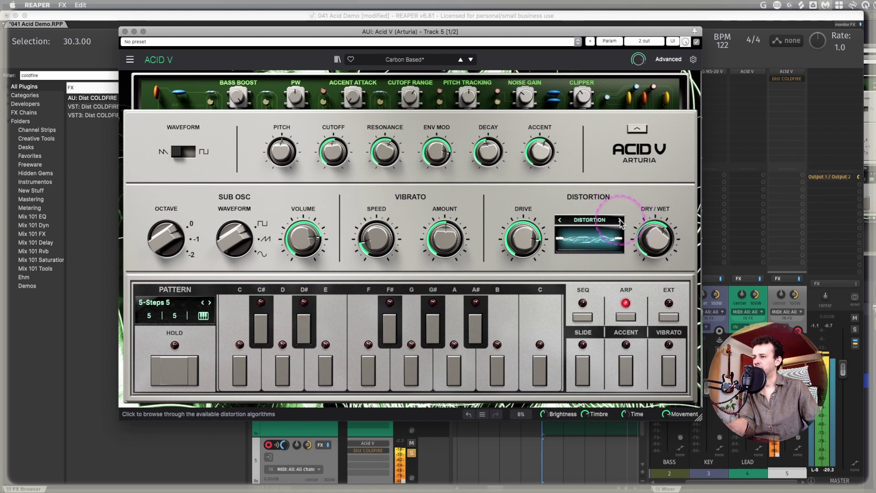
click(621, 220)
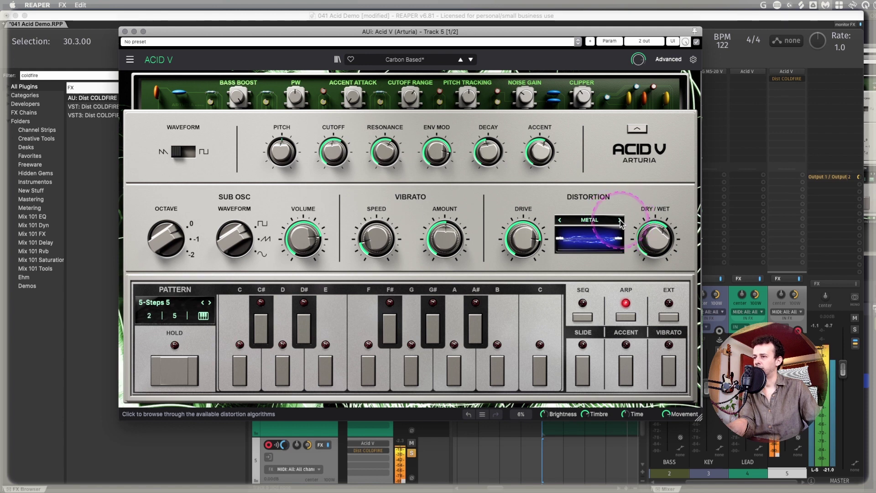
click(620, 221)
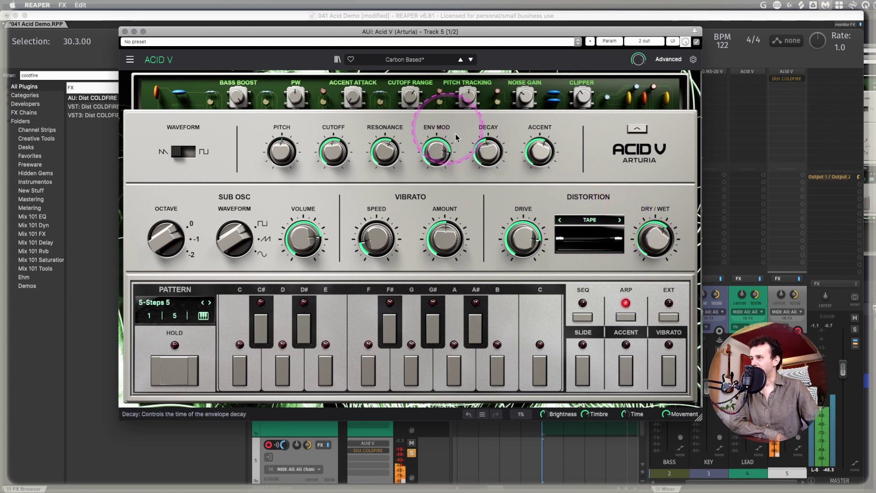
Increase the Cutoff Range, raise the resonance to about 0.901 and set the filter cutoff to about 0.876
click(338, 103)
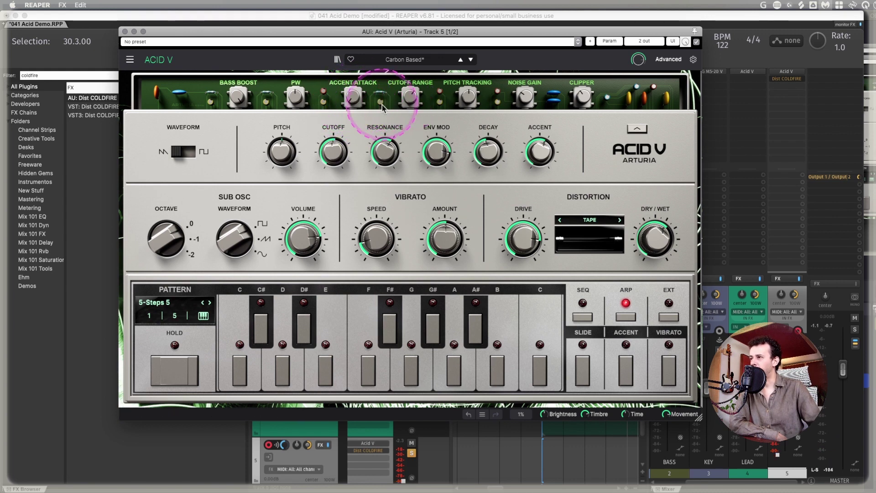
drag(410, 98, 411, 78)
drag(337, 150, 340, 150)
click(386, 151)
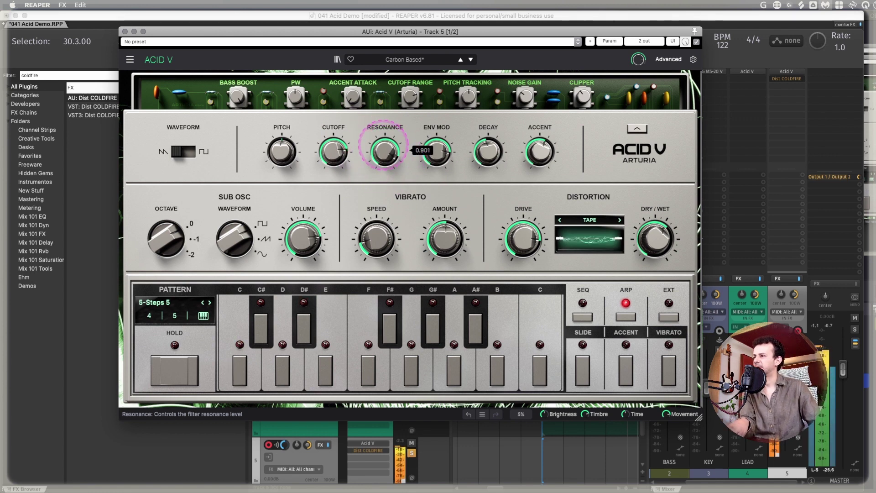
click(334, 152)
mouse_move(333, 156)
mouse_down()
mouse_move(333, 213)
mouse_move(335, 151)
mouse_up()
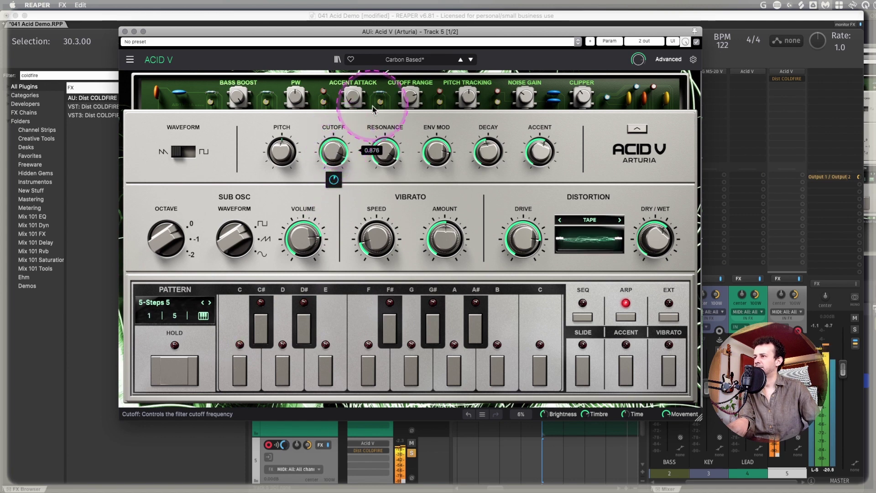
Audition different Cutoff Range amounts, including 0.336, and try a higher Clipper level
drag(410, 95, 413, 135)
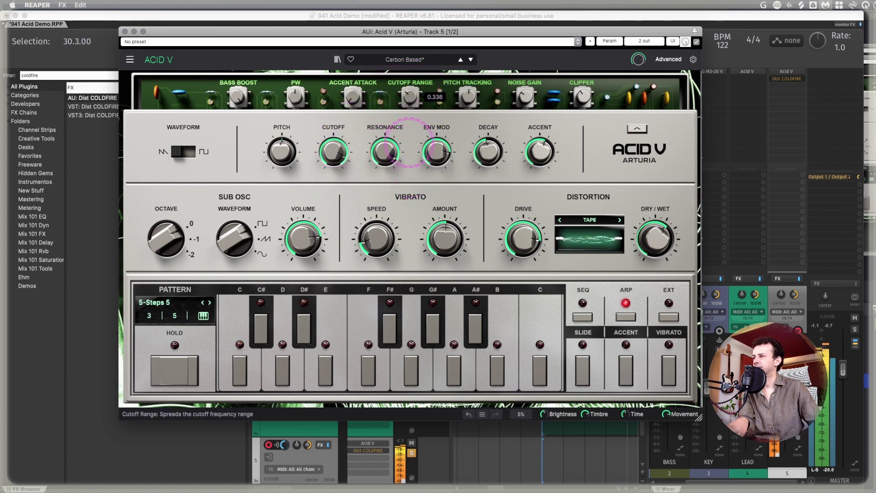
drag(409, 99, 409, 84)
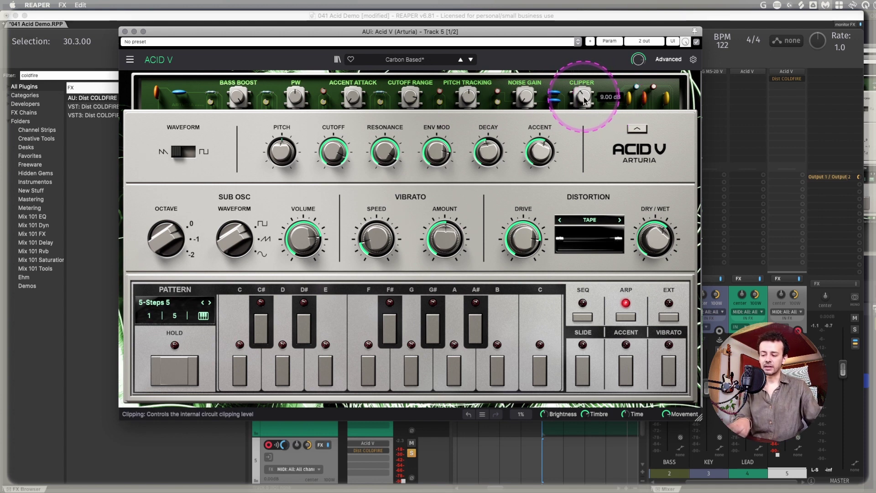
drag(584, 98, 584, 37)
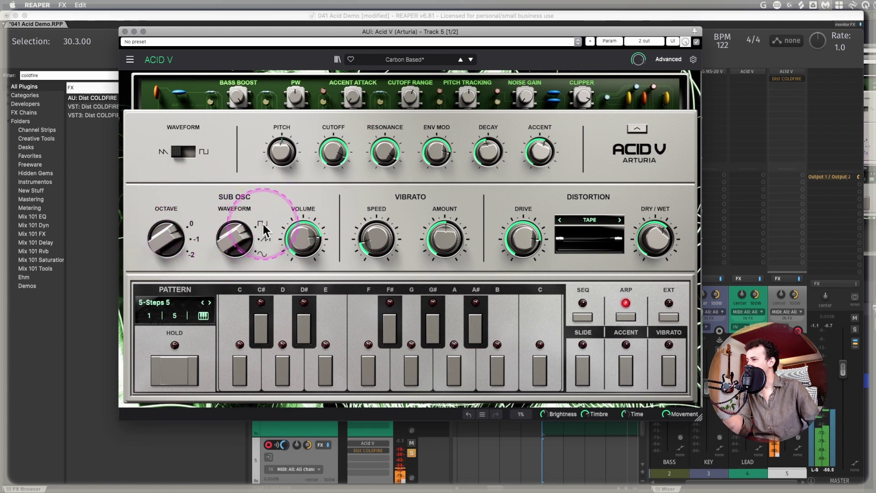
Raise the sub oscillator's volume and audition its different waveforms and octave settings, including octave 0
mouse_move(295, 239)
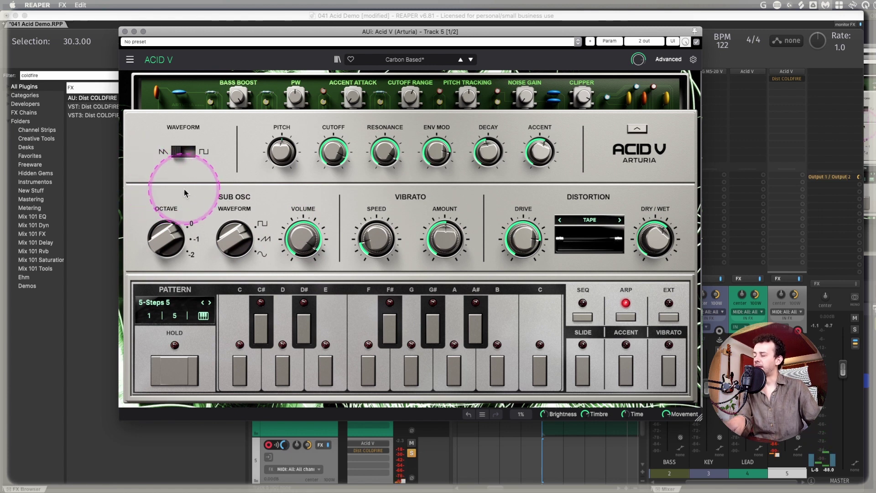
mouse_move(240, 241)
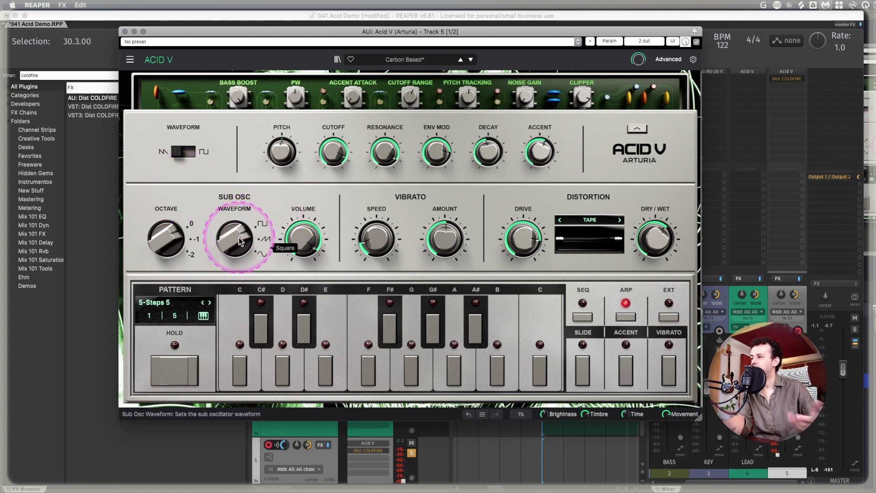
mouse_move(159, 240)
mouse_down()
mouse_move(159, 187)
mouse_move(159, 236)
mouse_up()
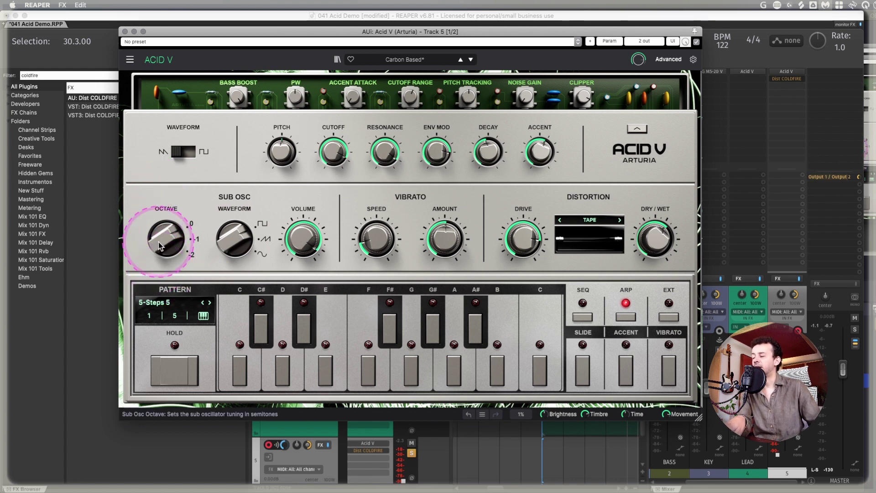
mouse_move(224, 243)
mouse_down()
mouse_move(224, 199)
mouse_move(233, 239)
mouse_up()
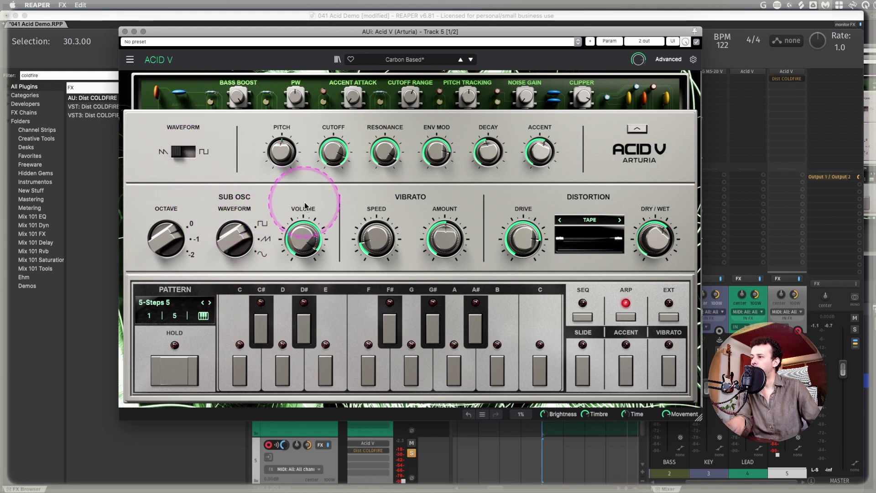
drag(177, 245, 175, 258)
mouse_move(240, 243)
mouse_down()
mouse_move(228, 230)
mouse_move(234, 238)
mouse_move(232, 190)
mouse_move(234, 255)
mouse_up()
drag(155, 241, 155, 258)
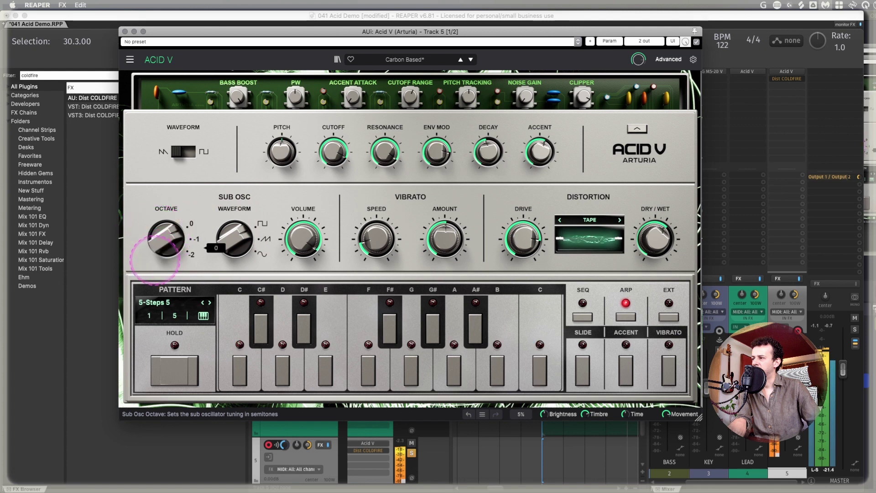
drag(232, 220, 228, 242)
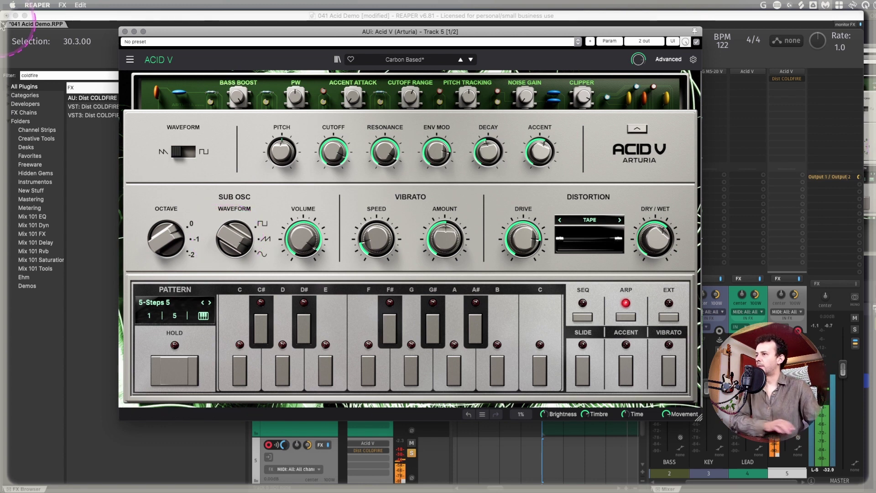
Switch to the Acid V instance on the BASS track and expand its advanced section showing the sequencer
click(125, 32)
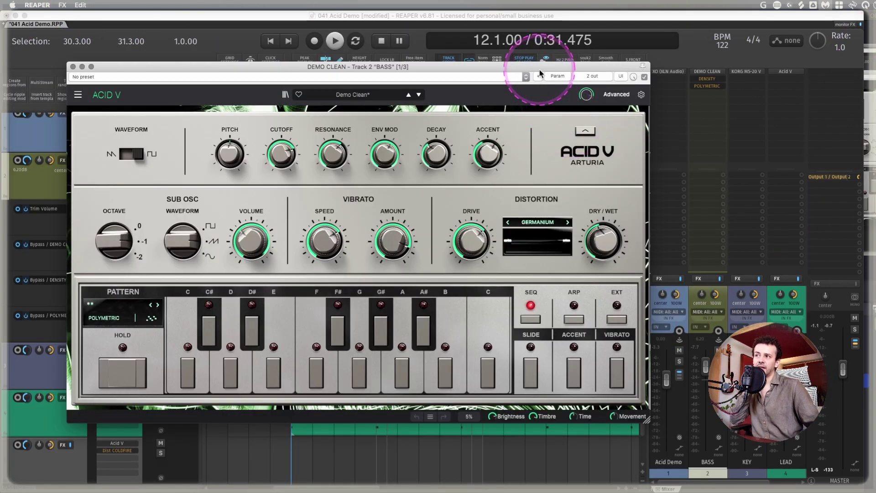
drag(540, 70, 562, 40)
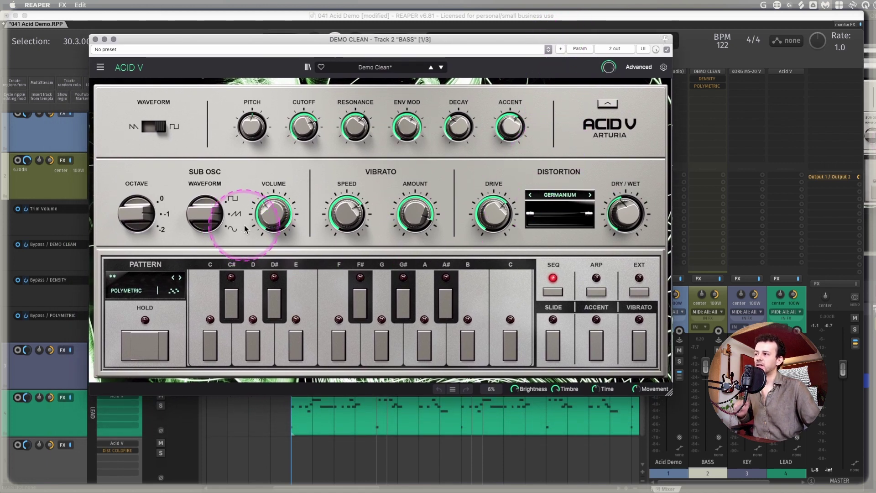
mouse_move(288, 221)
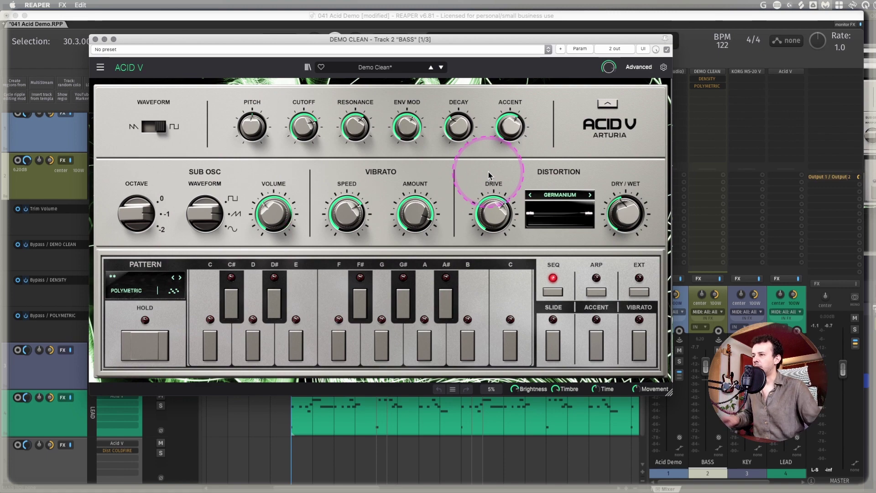
click(635, 68)
drag(594, 34, 564, 19)
Mute the KEY and LEAD tracks and play the project to hear the bass sequence
click(761, 284)
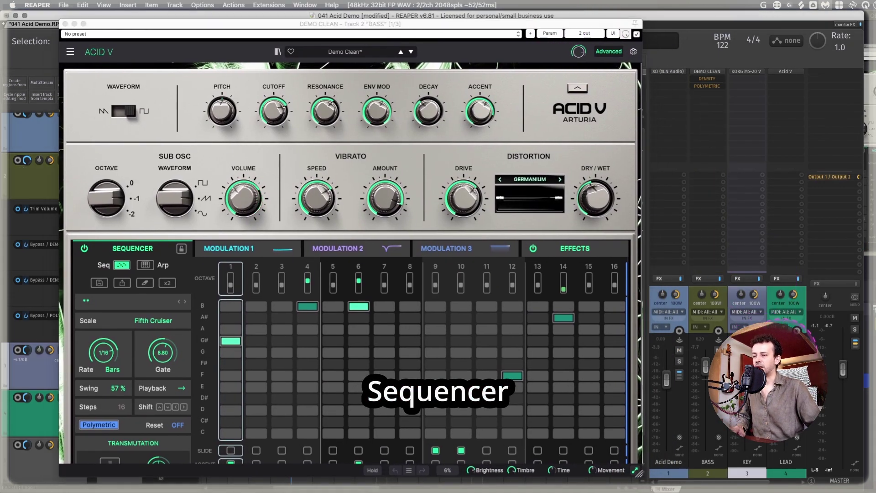
click(794, 336)
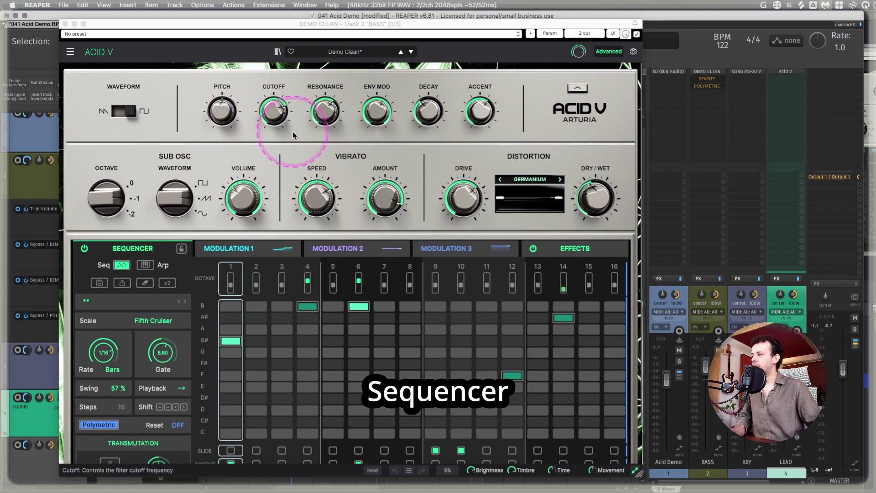
key(space)
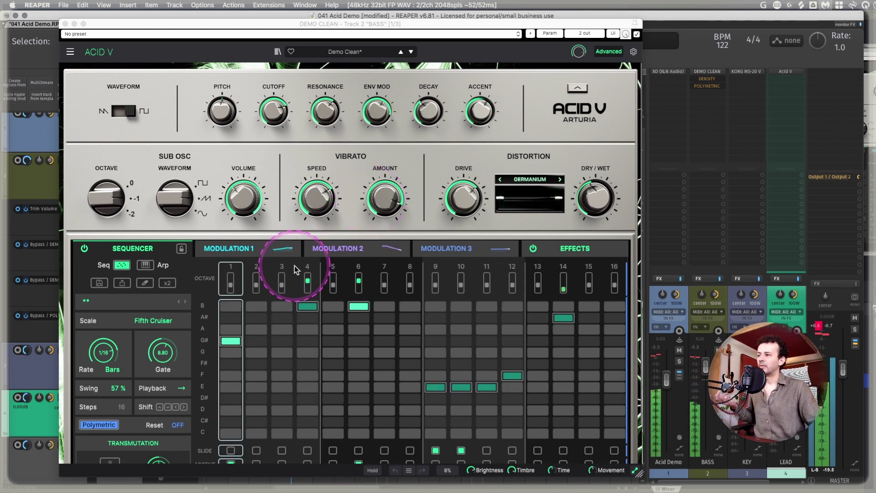
Export the sequencer's MIDI pattern onto the BASS track just before the existing item at bar 12, and undo the placement
scroll(181, 291, down, 3)
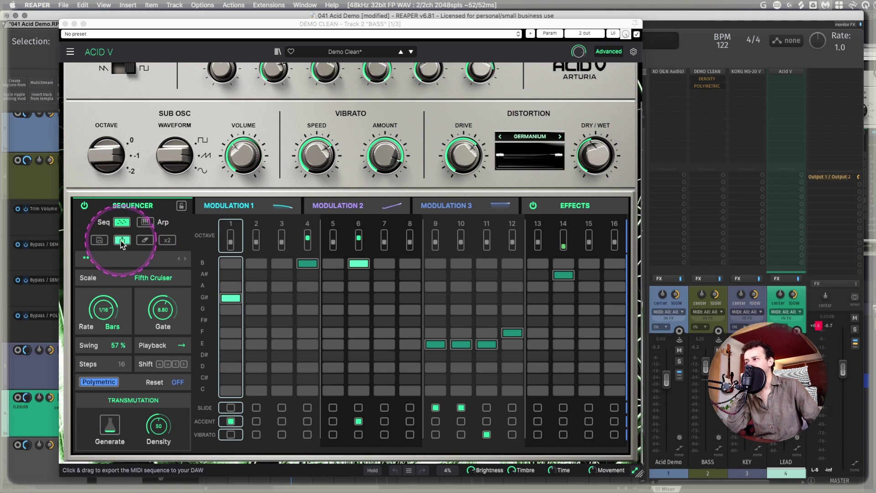
drag(122, 243, 683, 49)
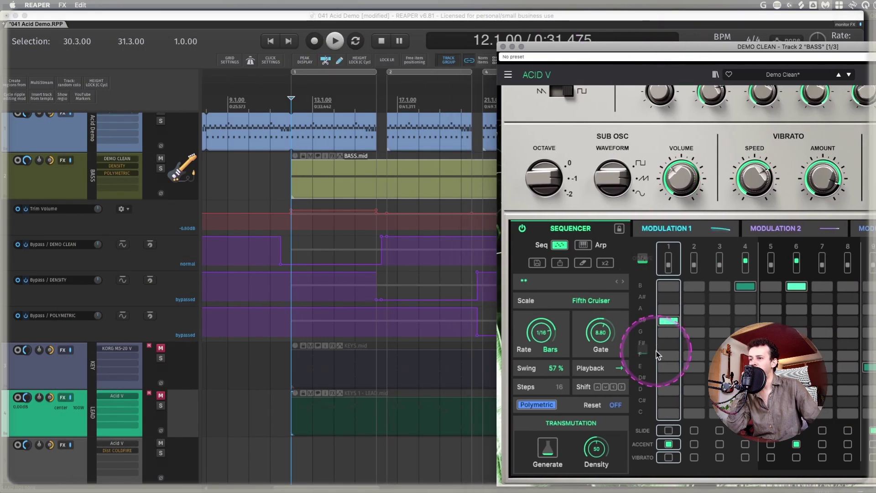
drag(560, 263, 271, 176)
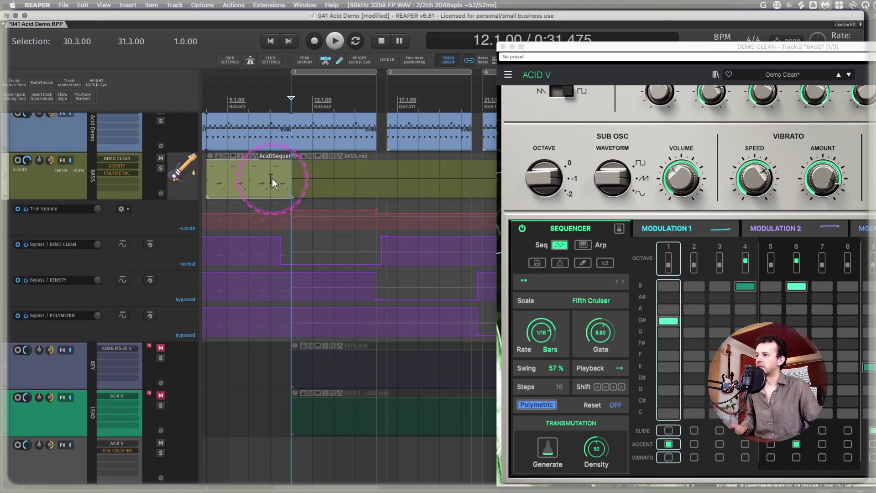
click(695, 274)
key(super+z)
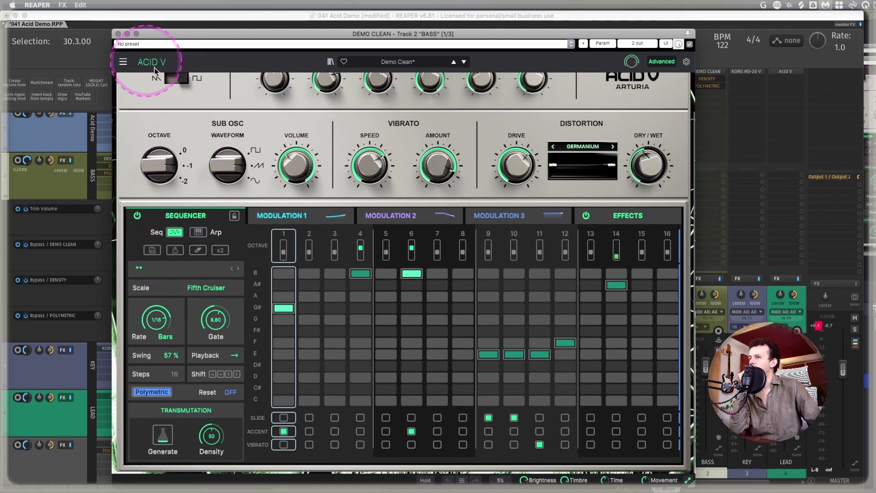
Return to the Acid V instance on track 5 and switch it from arpeggiator to Seq mode
click(119, 34)
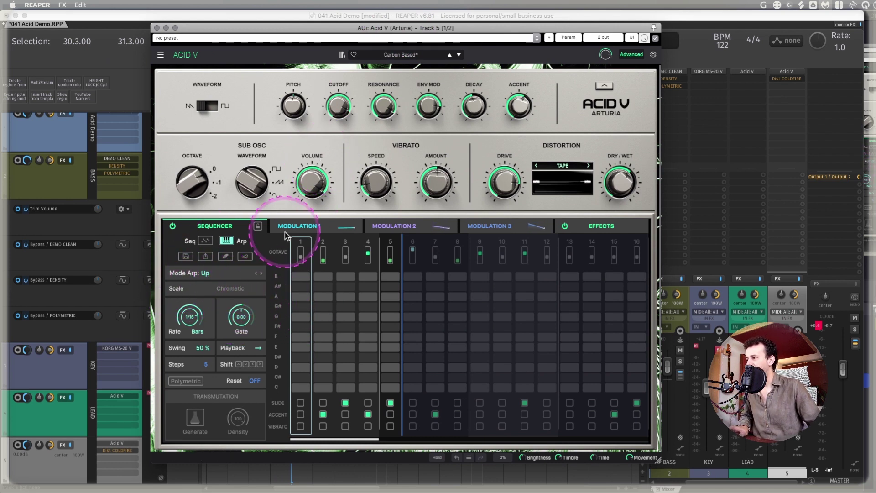
click(205, 241)
Try the Major, Maj/Min and All About The Bass sequence scales, and set the scale to Diminished
click(231, 289)
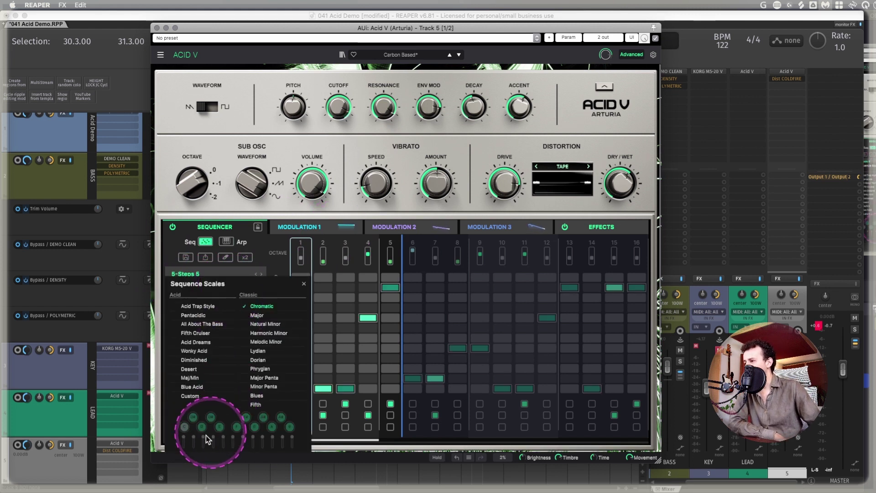
click(257, 315)
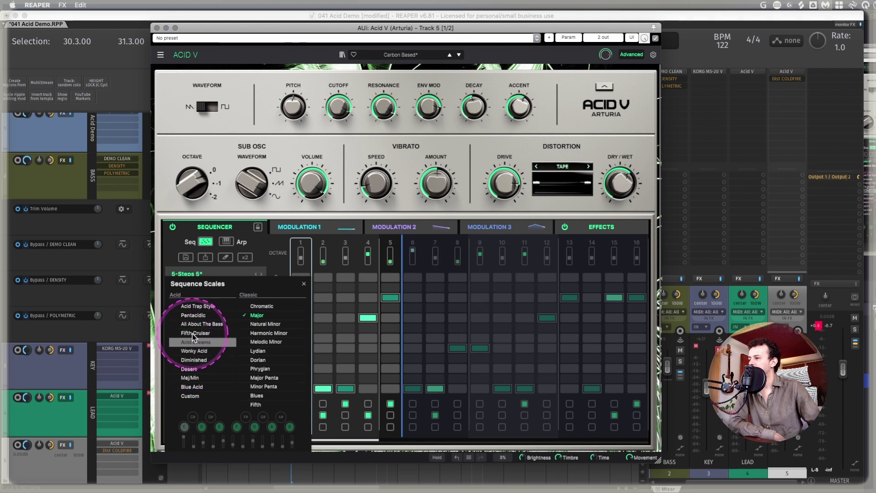
click(191, 378)
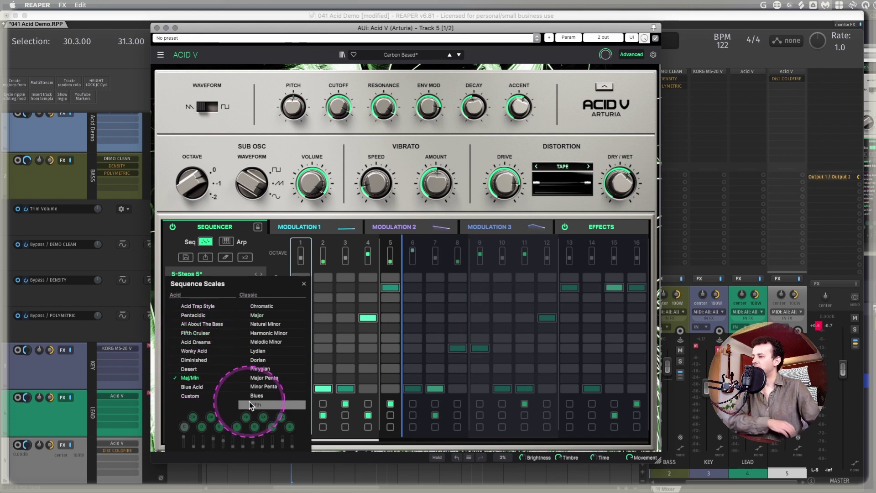
click(202, 323)
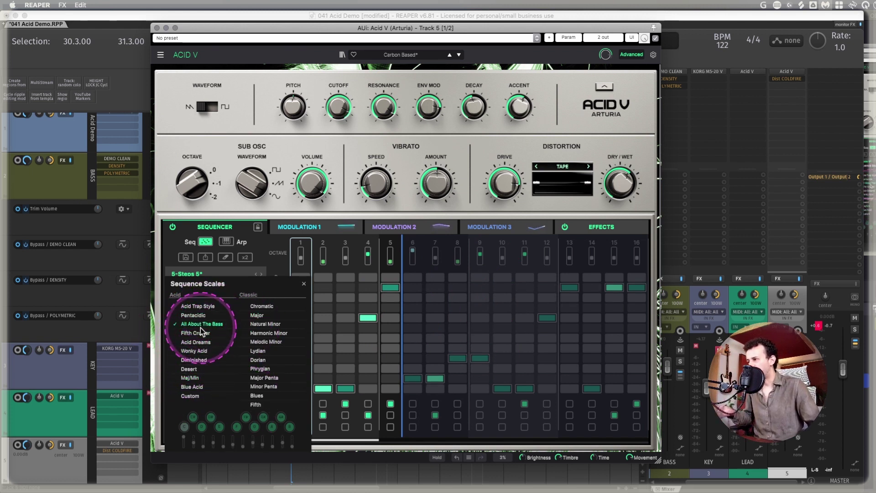
click(203, 359)
click(304, 283)
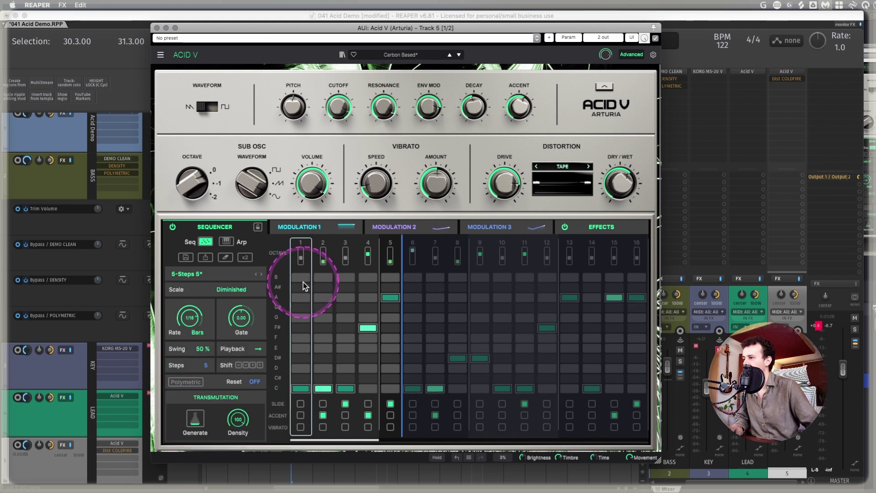
Browse the preset sequences forwards and backwards, and load the 7-Steps 4 sequence
click(263, 275)
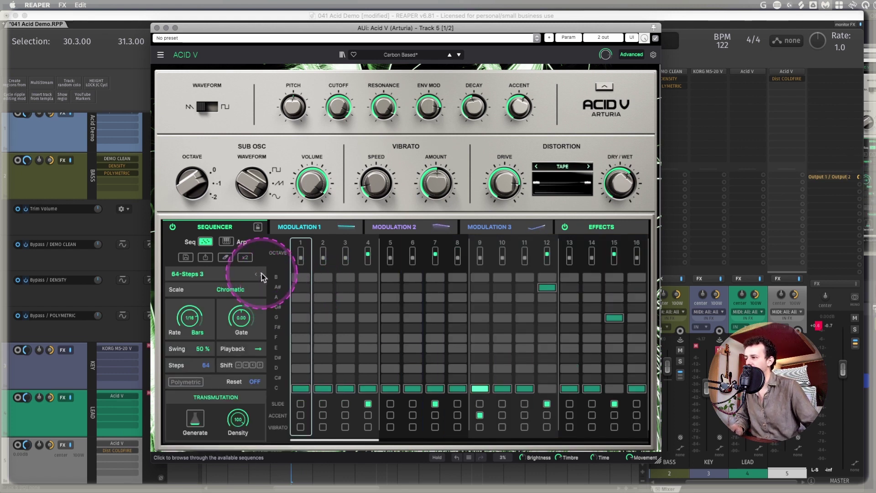
click(262, 273)
click(262, 273)
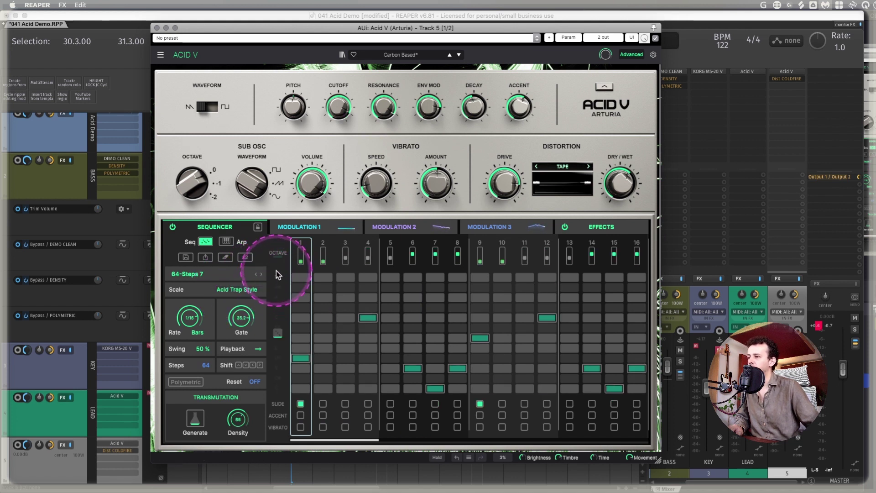
click(256, 273)
click(256, 273)
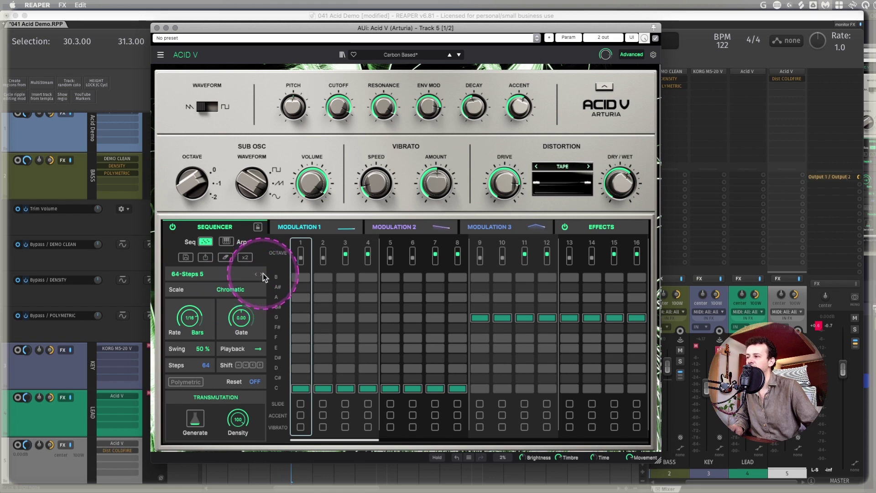
click(262, 273)
click(261, 274)
click(261, 275)
click(261, 274)
click(262, 275)
click(261, 275)
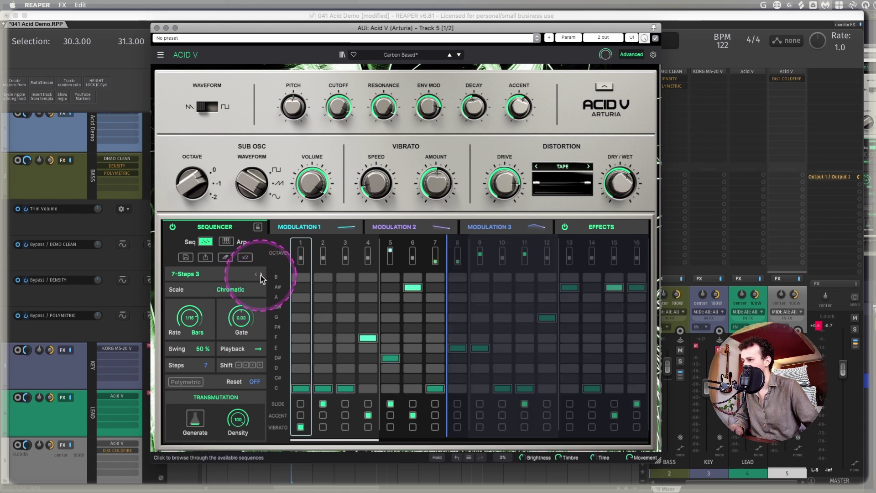
click(261, 275)
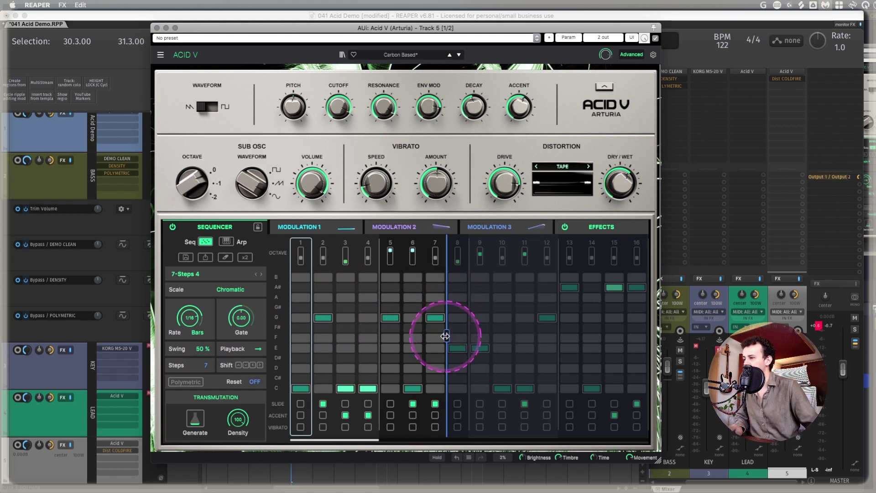
Try shorter and longer gate offsets on the sequence, and bring the Gate down to about -50%
mouse_move(237, 321)
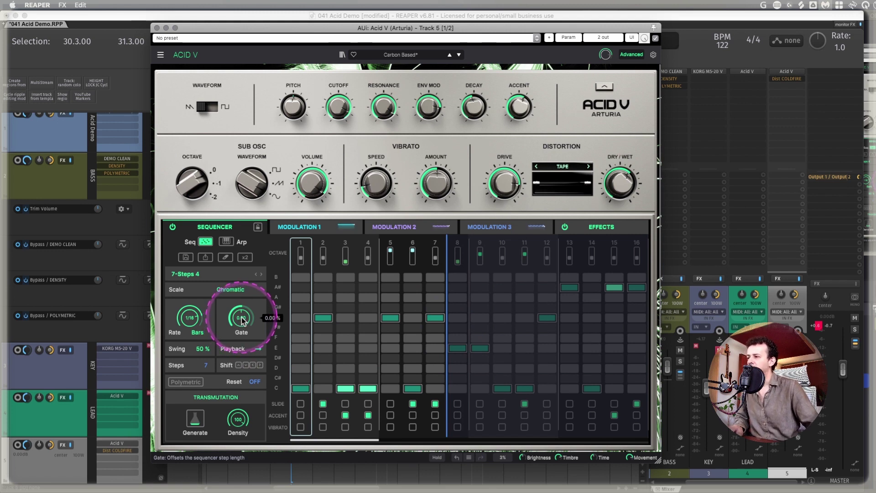
drag(243, 321, 243, 325)
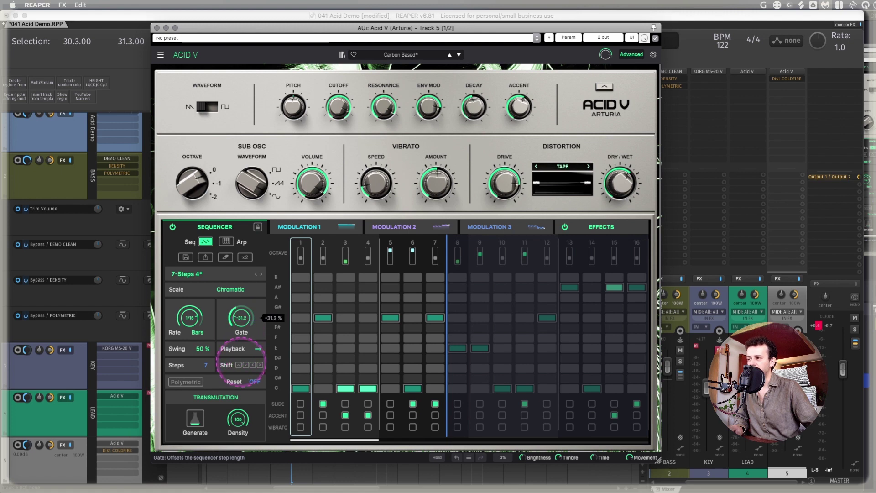
drag(241, 363, 241, 369)
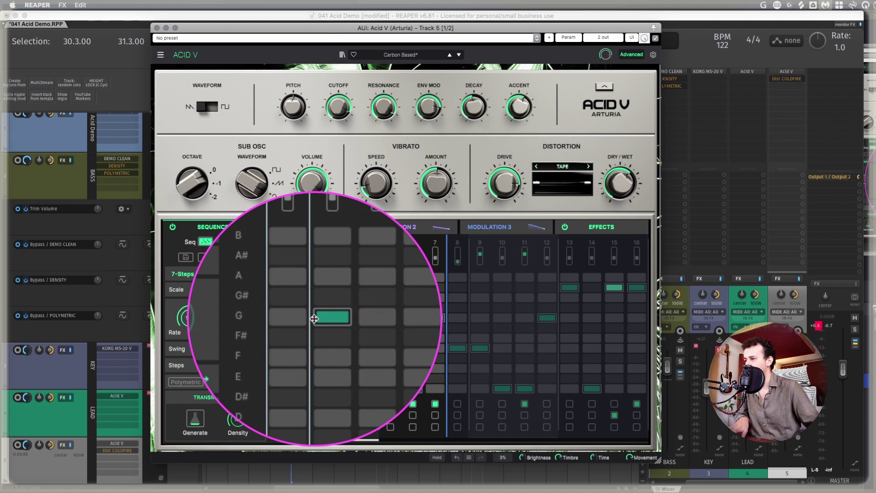
drag(241, 320, 255, 208)
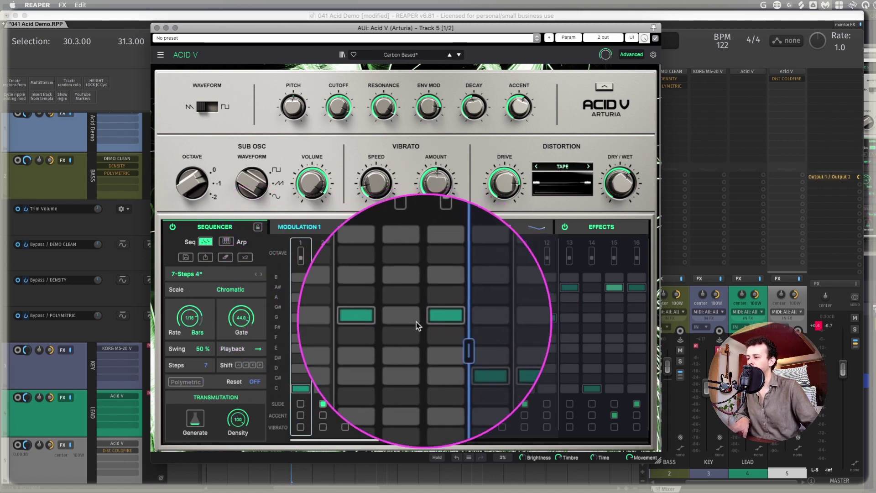
mouse_move(240, 317)
mouse_down()
mouse_move(240, 354)
mouse_move(240, 318)
mouse_up()
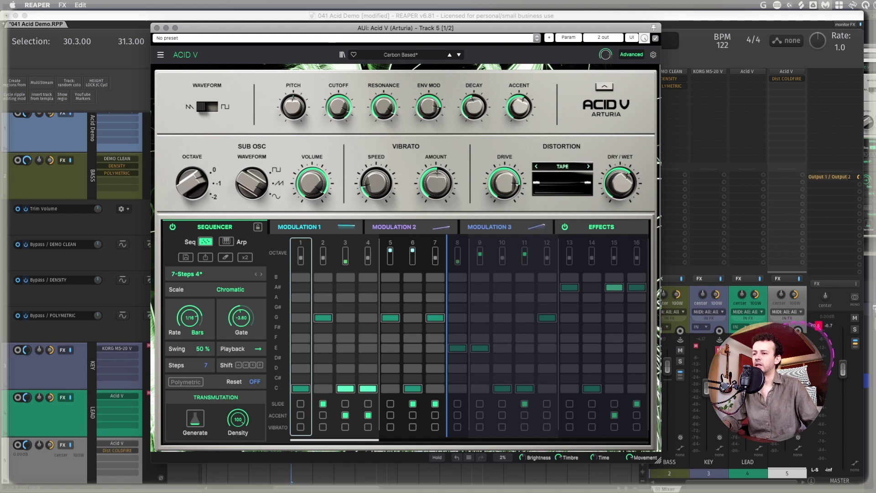
drag(241, 318, 251, 385)
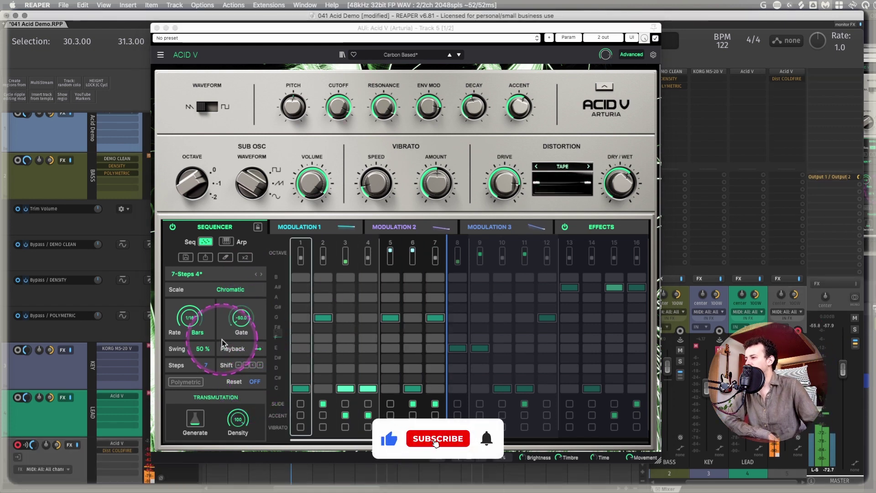
Look over the playback modes and the swing setting, and extend the sequence length to 16 steps
click(258, 349)
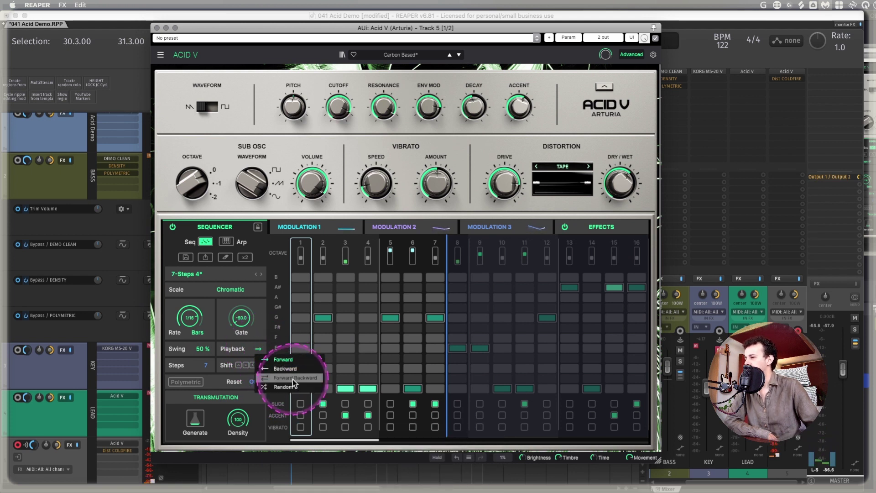
click(222, 334)
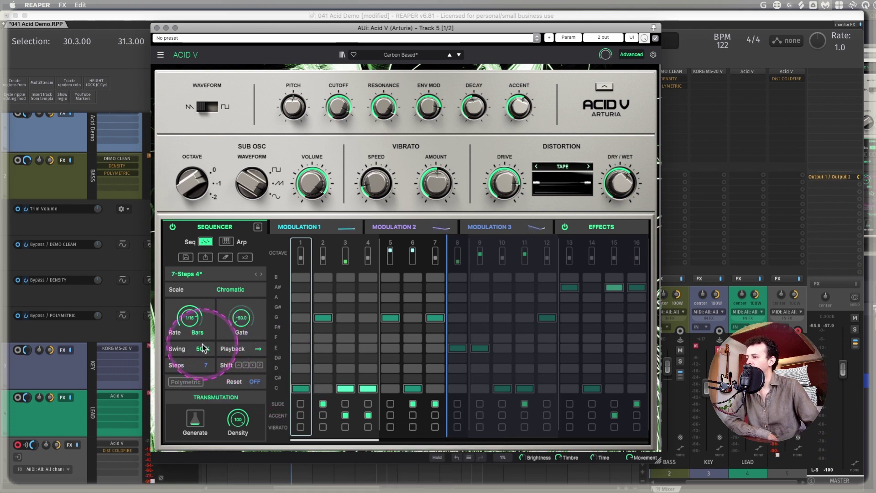
drag(204, 348, 203, 362)
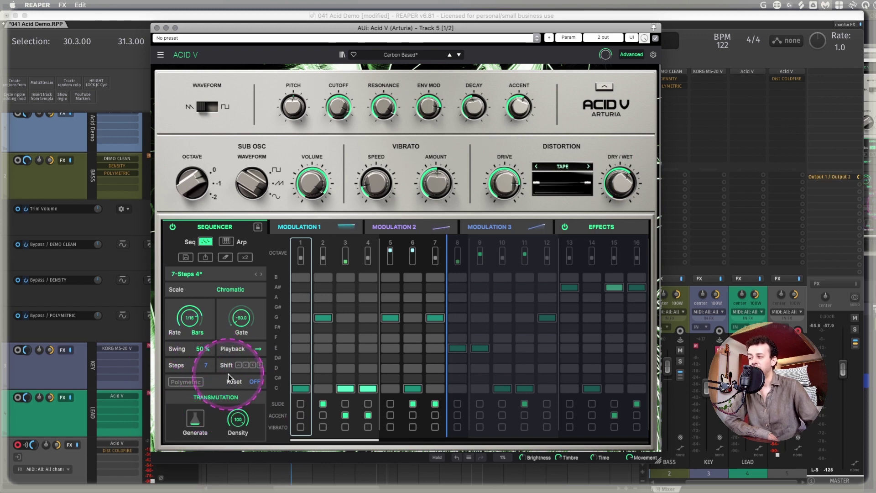
mouse_move(201, 365)
mouse_down()
mouse_move(204, 349)
mouse_move(203, 365)
mouse_up()
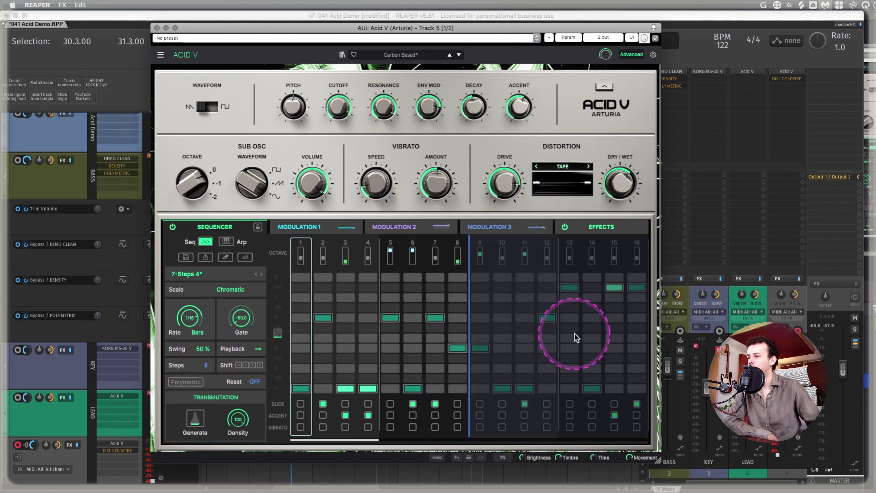
drag(469, 335, 649, 332)
Try transposing the sequence by semitones, and rotate the pattern so every step moves one position to the right
click(238, 365)
click(239, 365)
click(246, 365)
click(246, 366)
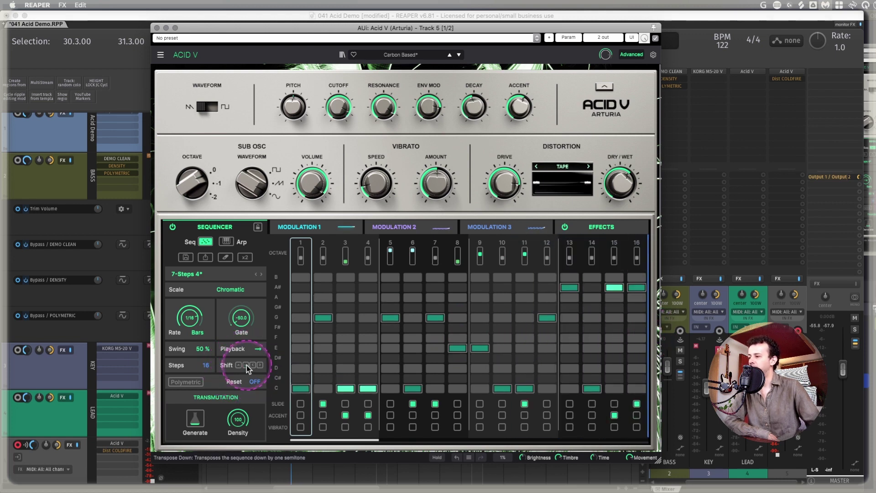
click(259, 365)
click(259, 365)
click(259, 364)
click(252, 365)
click(252, 365)
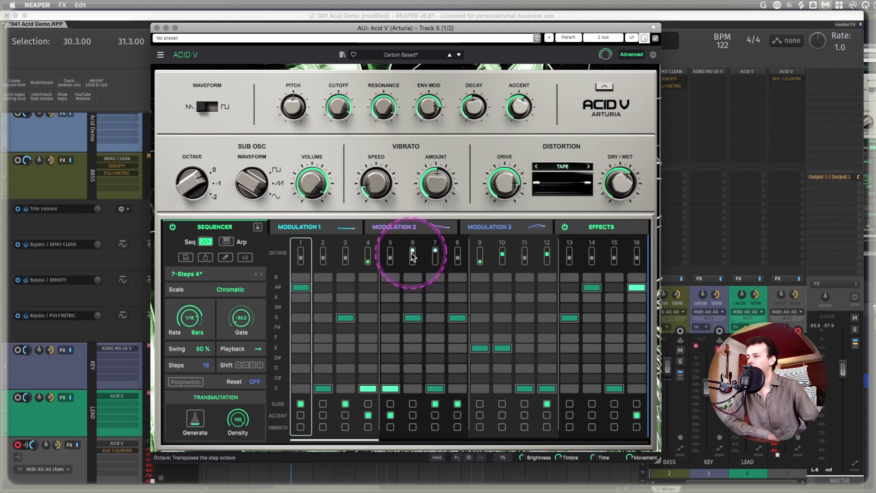
Lower the octave of step 6, shorten the sequence to 8 steps, and raise step 8 to the highest octave
drag(412, 251, 413, 265)
drag(656, 336, 462, 319)
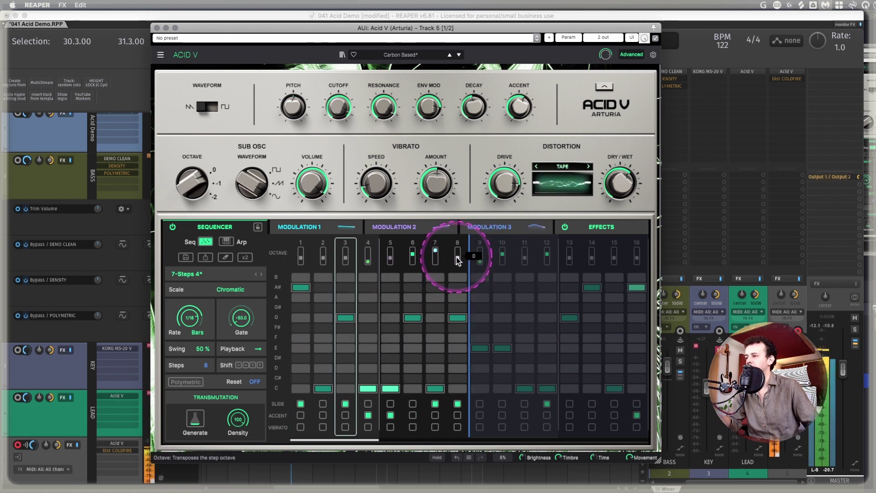
drag(456, 256, 457, 249)
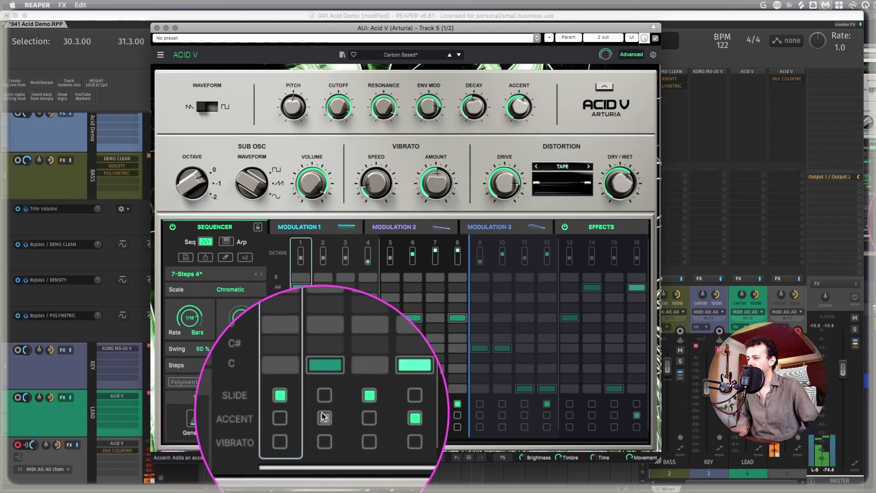
Clear the slides on steps 1, 3, 7 and 8 of the sequence
mouse_move(275, 429)
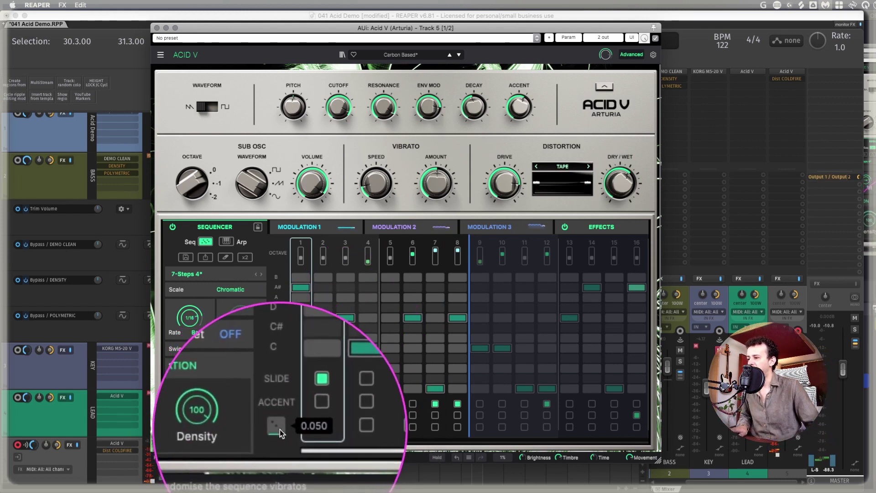
click(366, 417)
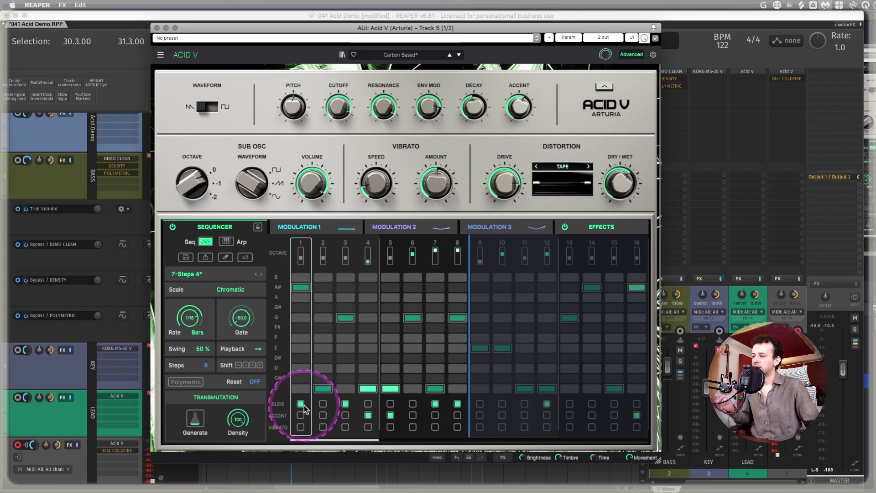
click(300, 404)
click(346, 404)
click(435, 404)
click(457, 404)
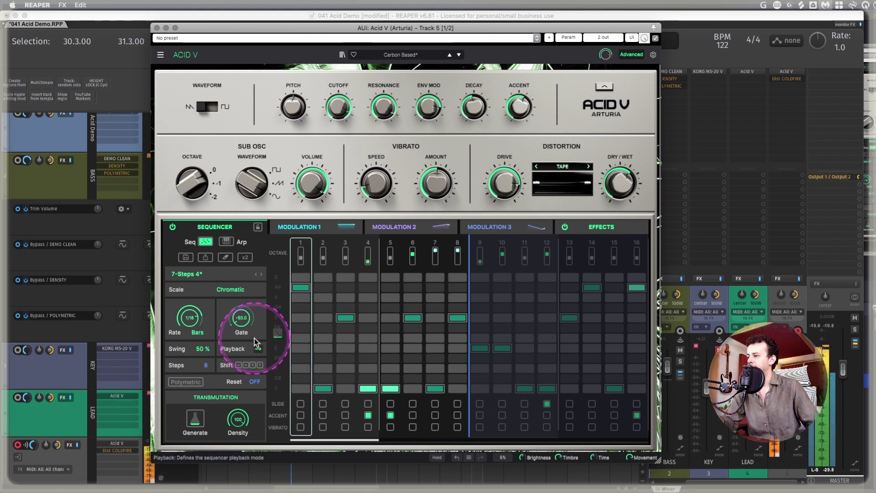
Enable slide on steps 1 and 2 of the playing sequence
mouse_move(246, 328)
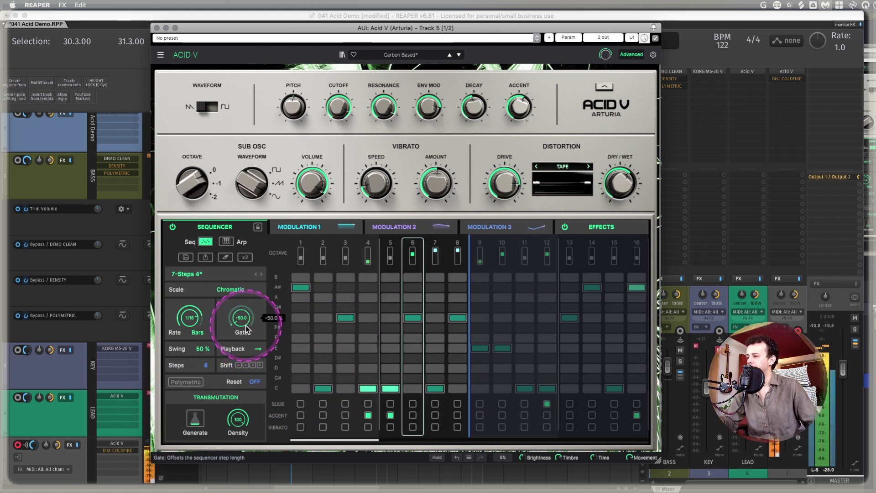
click(301, 405)
click(323, 404)
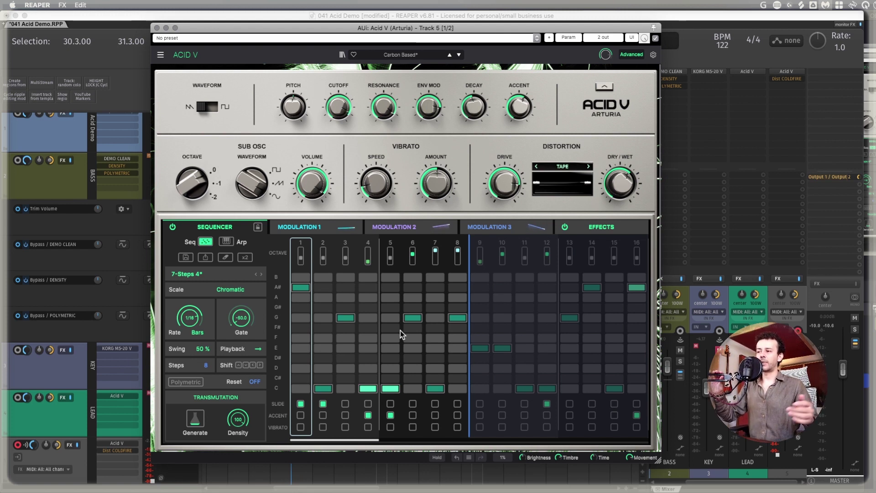
Remove the accents from steps 4 and 5, play the sequence, and re-enable the accent on step 5 only
click(368, 415)
click(391, 415)
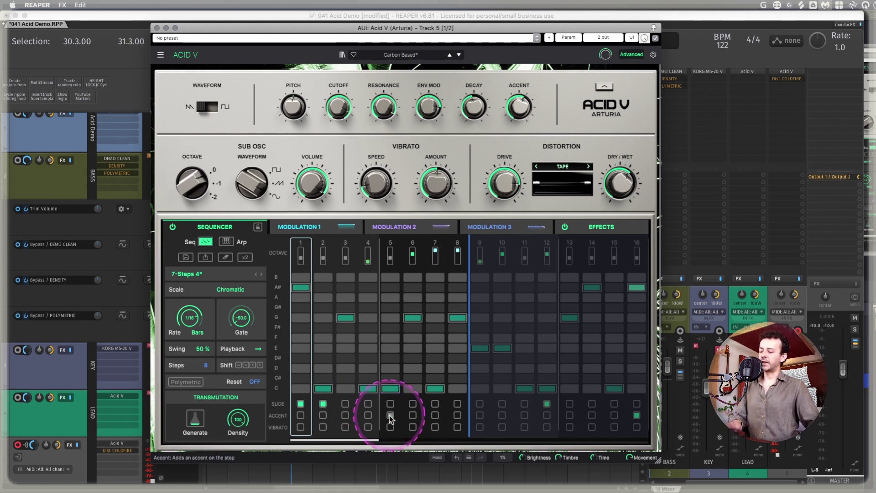
key(space)
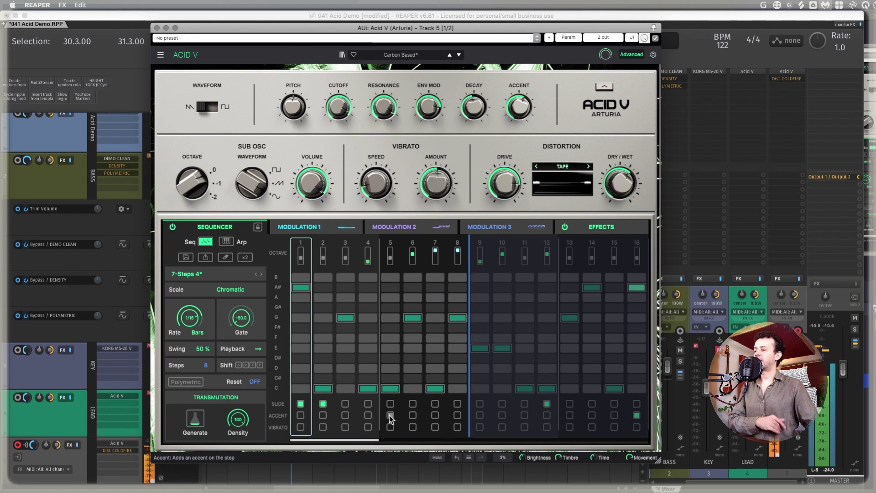
click(390, 416)
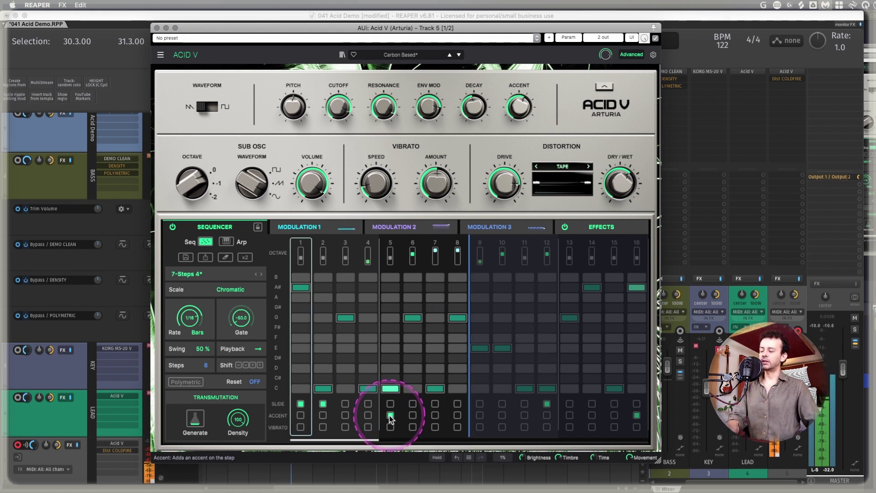
Raise the sequencer's Gate offset to lengthen the notes
click(249, 316)
drag(250, 316, 320, 329)
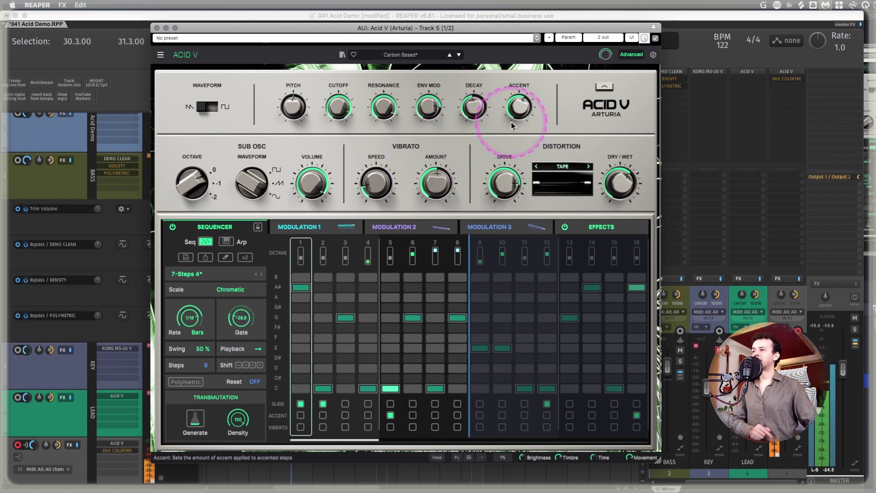
Adjust the Accent amount, reveal the hidden circuit-board controls, and try increasing the Accent Attack
drag(513, 127, 519, 82)
click(605, 87)
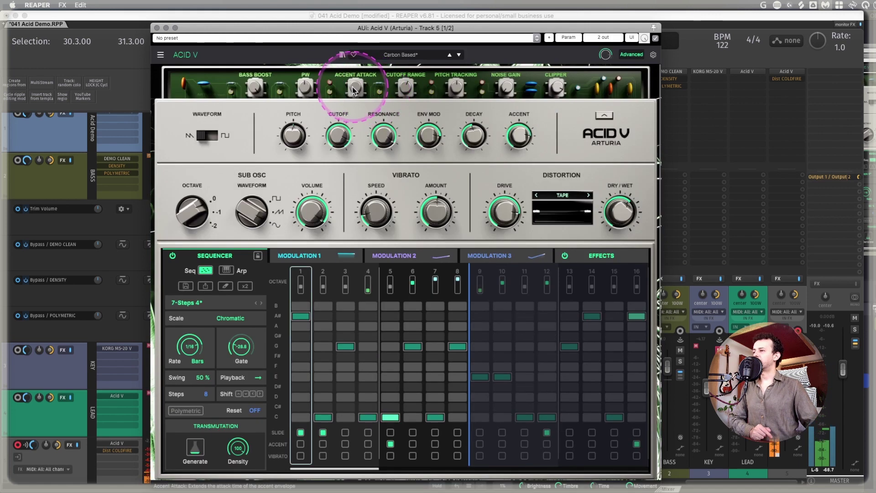
drag(353, 89, 354, 46)
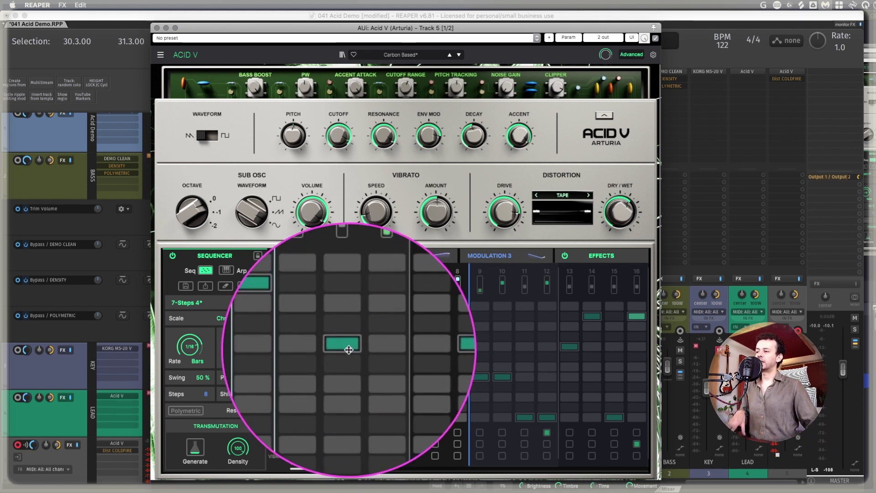
Lower the vibrato speed and enable vibrato on step 1 instead of step 3
drag(381, 212, 380, 220)
mouse_move(434, 201)
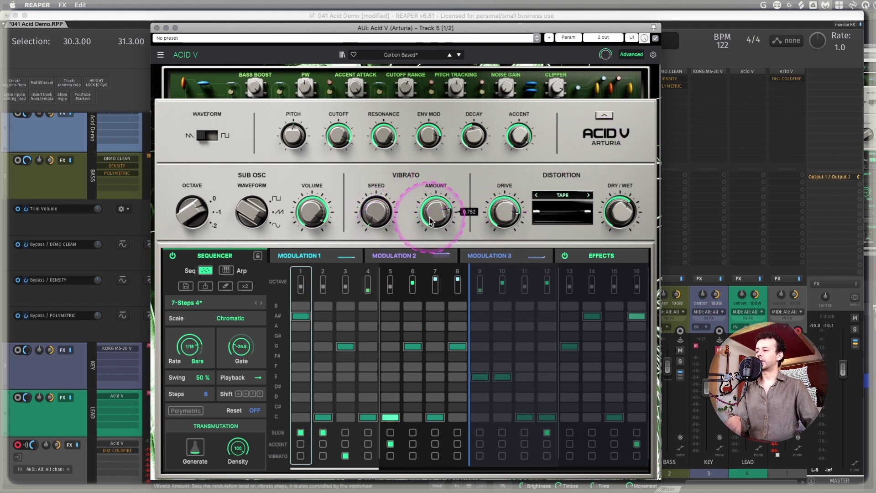
click(301, 456)
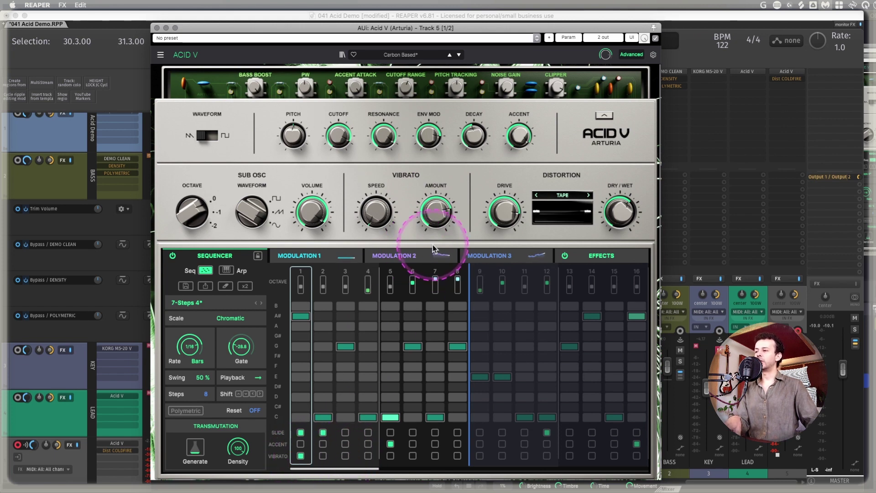
Sweep the vibrato speed from about 3 Hz up to about 28 Hz while the sequence plays
mouse_move(430, 224)
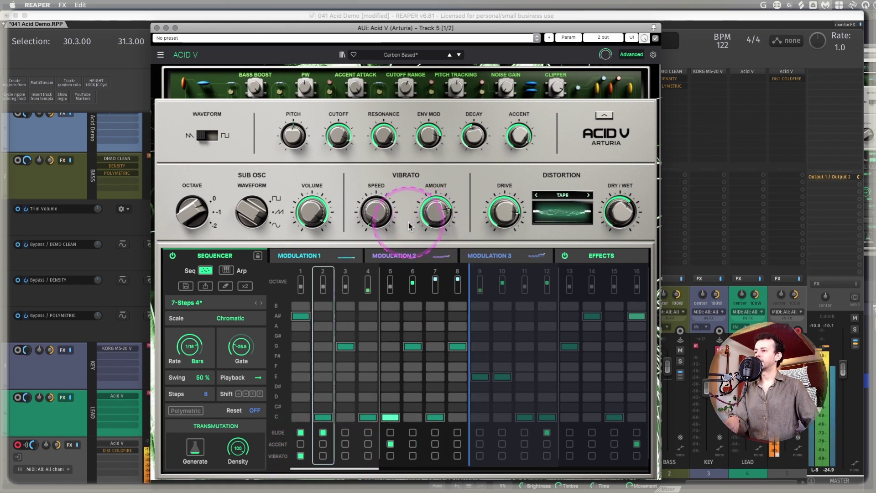
mouse_move(381, 222)
drag(382, 223, 377, 219)
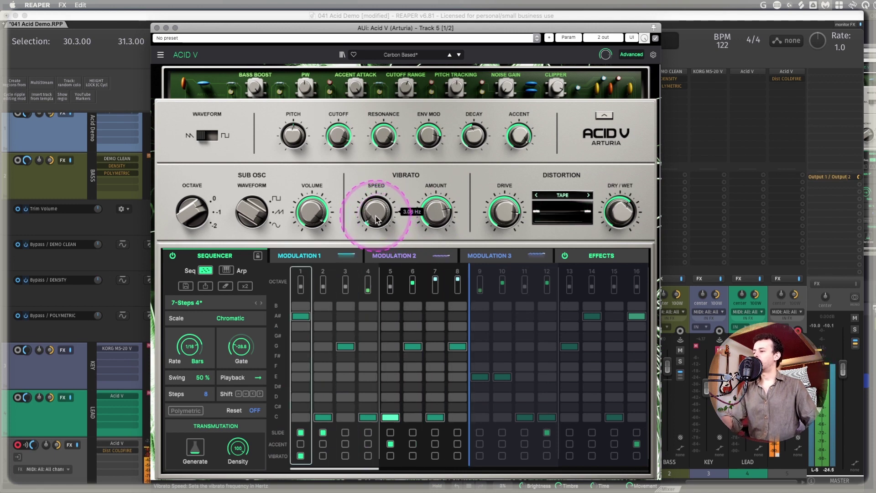
drag(372, 210, 377, 175)
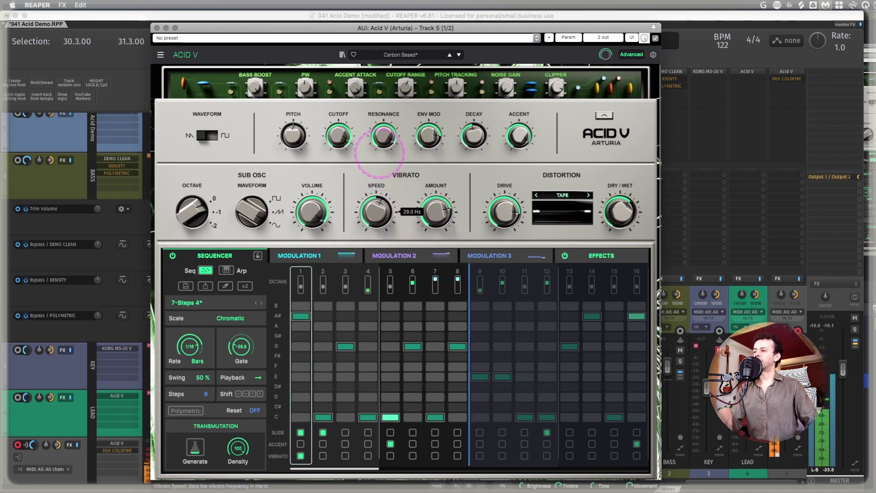
Adjust the vibrato amount and raise the vibrato speed to about 33.2 Hz
drag(435, 206, 441, 222)
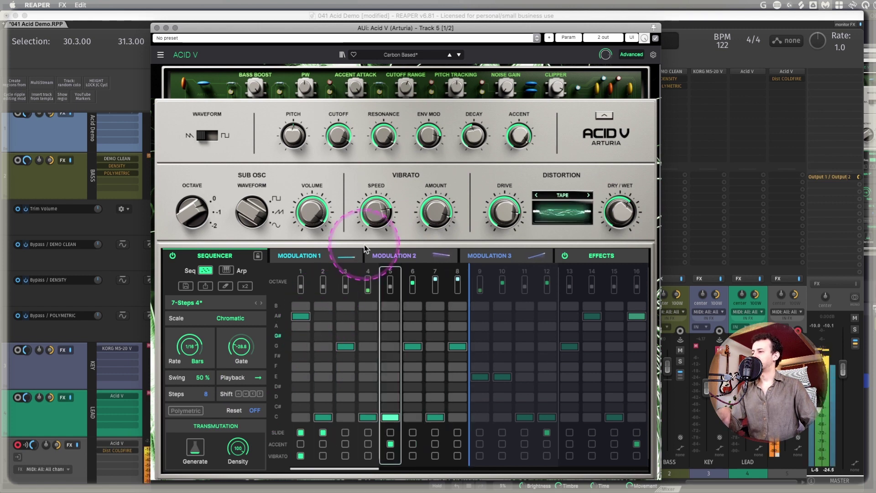
drag(372, 210, 373, 214)
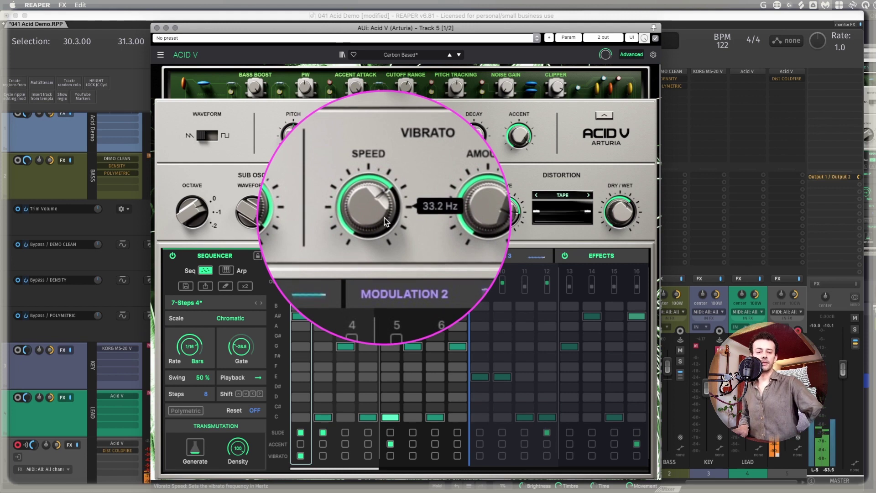
Close the Track 5 Acid V window and open the Playback page of the REAPER audio preferences
click(158, 30)
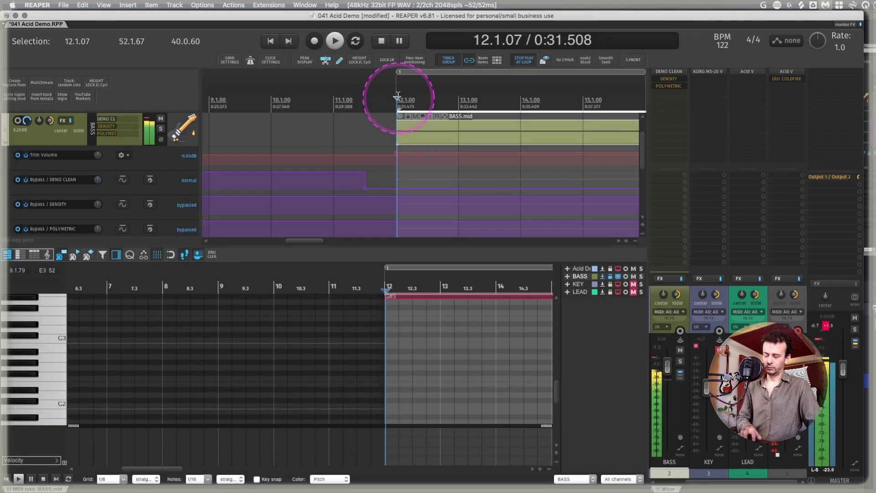
key(super+comma)
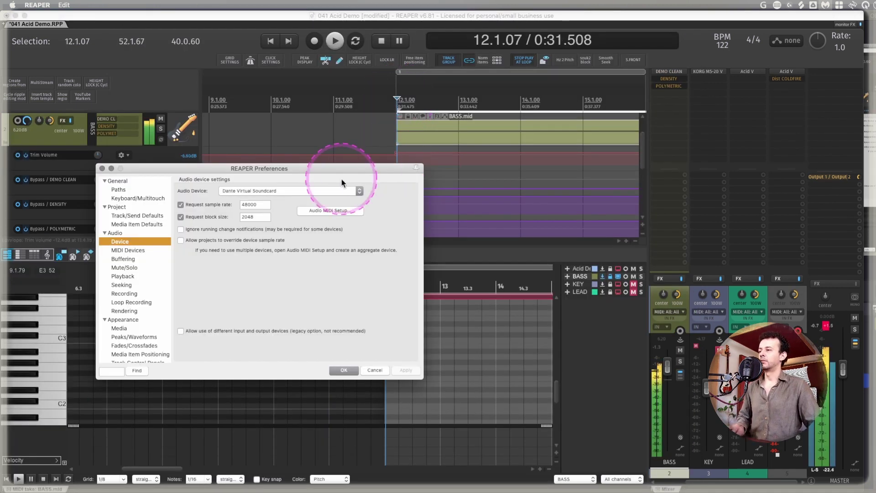
click(132, 275)
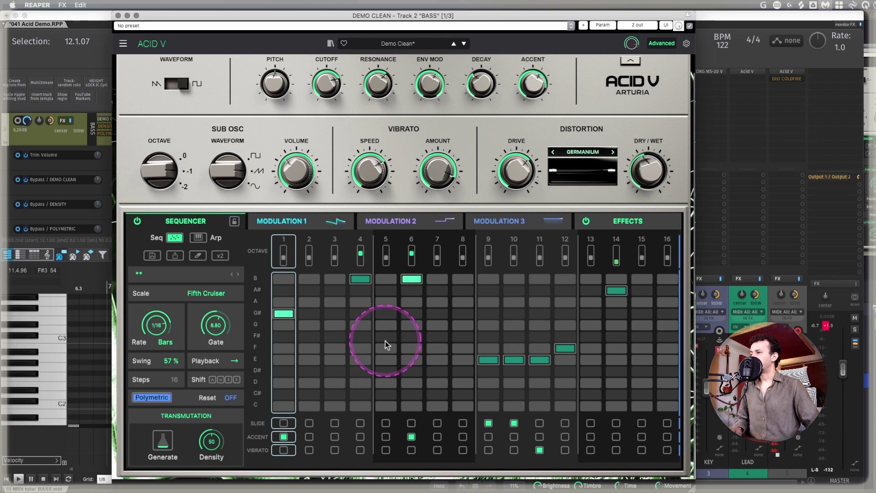
Examine the Modulation 1 curve in the BASS track's Acid V and the destinations assigned to Modulations 1, 2 and 3
click(298, 222)
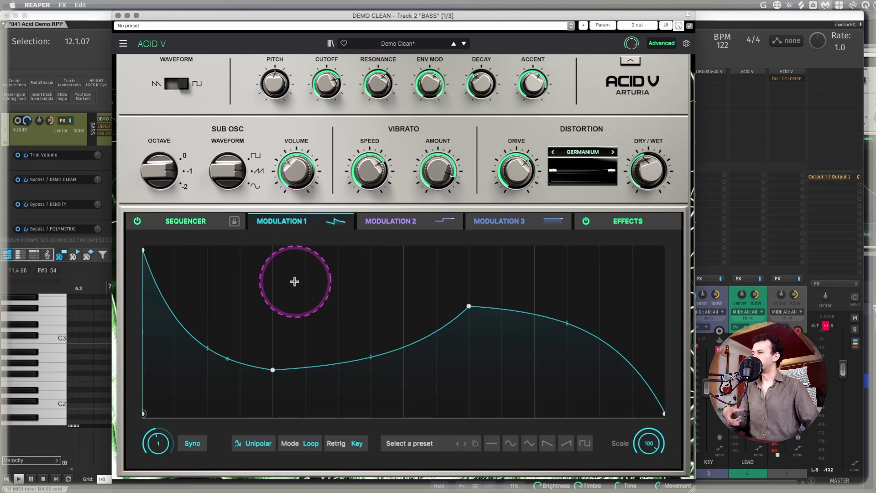
mouse_move(309, 172)
mouse_move(334, 223)
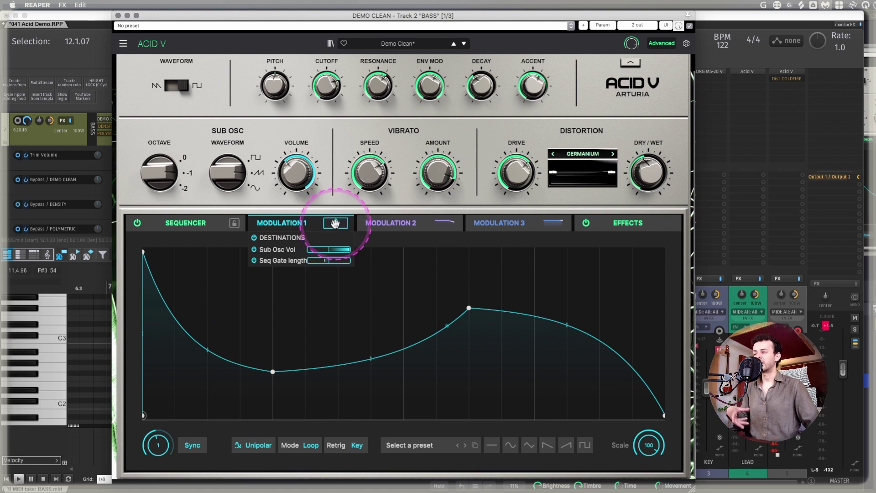
mouse_move(442, 221)
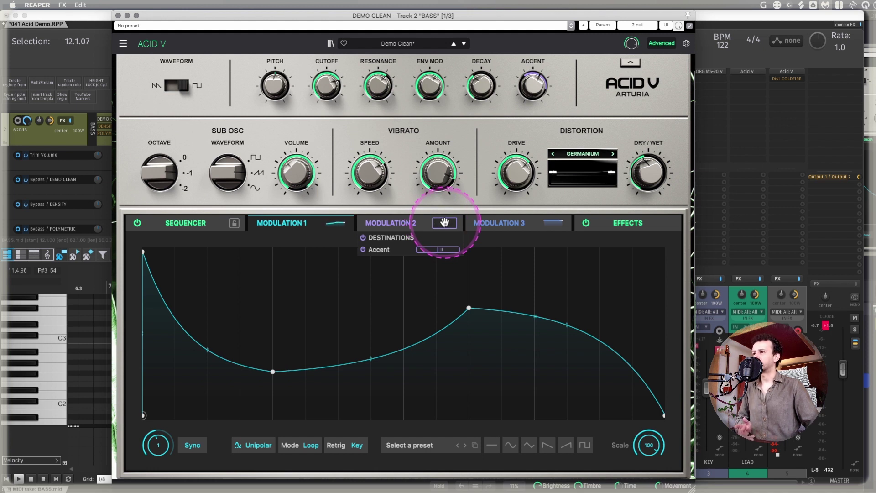
mouse_move(553, 223)
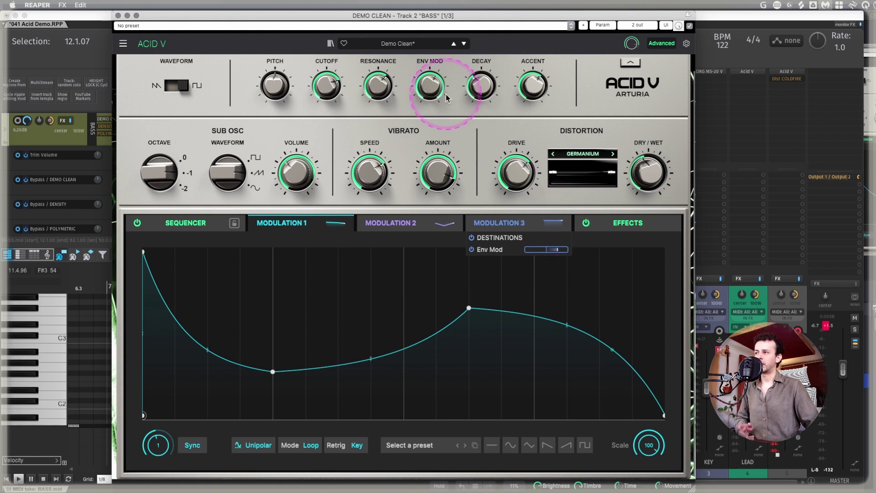
Open the synth's effects section and view the effect types offered for FX 1
click(628, 223)
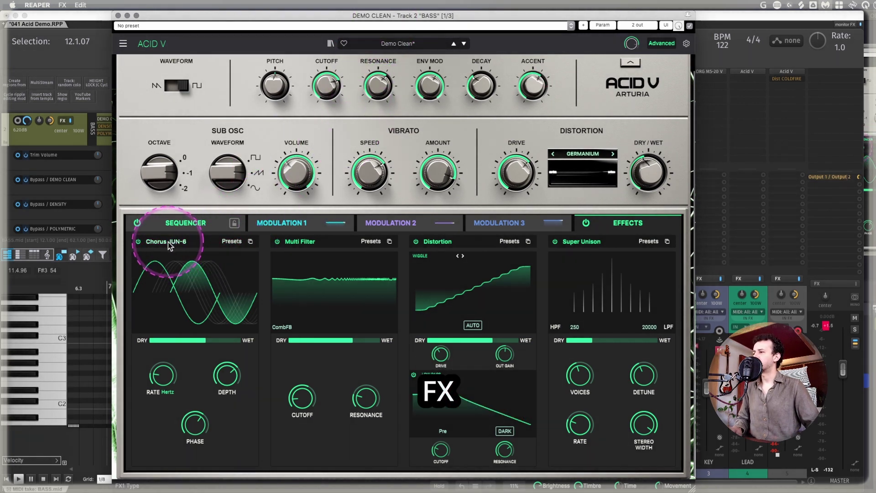
click(168, 242)
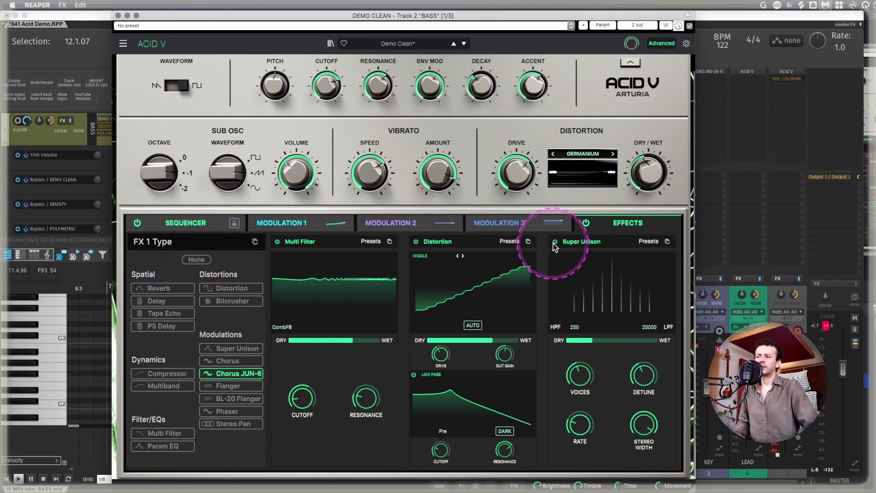
Bypass all four effects: Distortion, Super Unison, Multi Filter and Chorus JUN-6
click(416, 242)
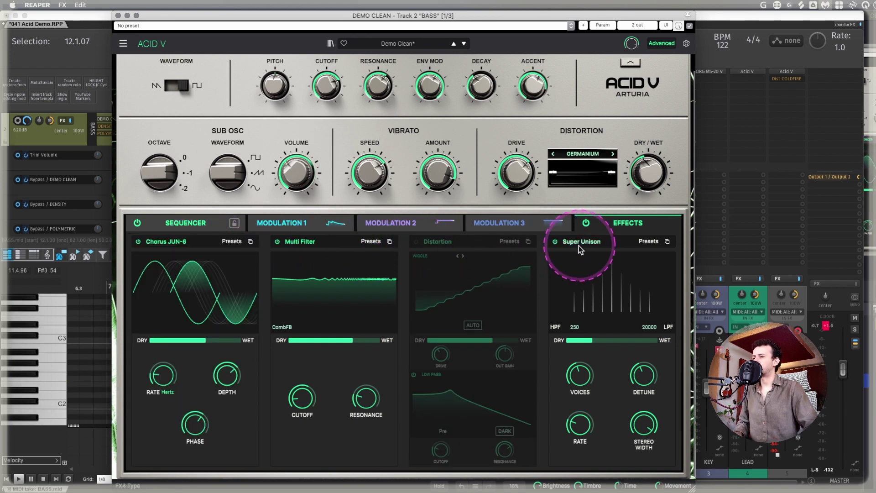
click(555, 241)
click(278, 242)
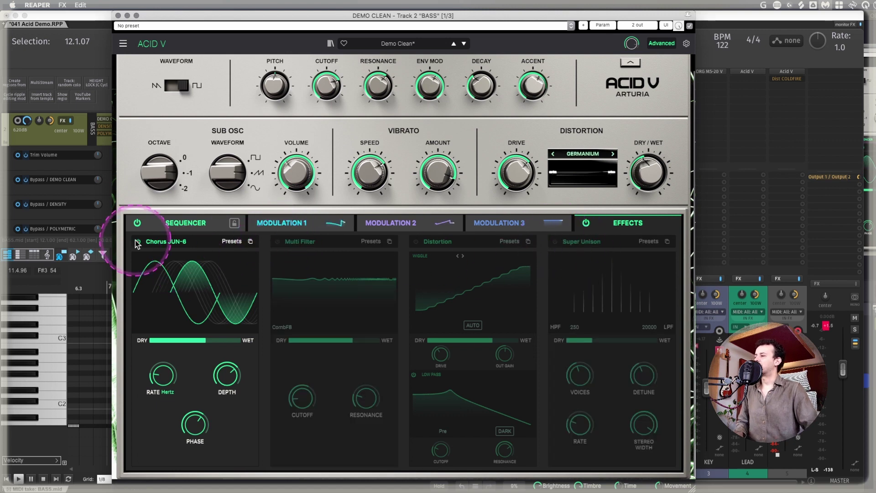
click(139, 241)
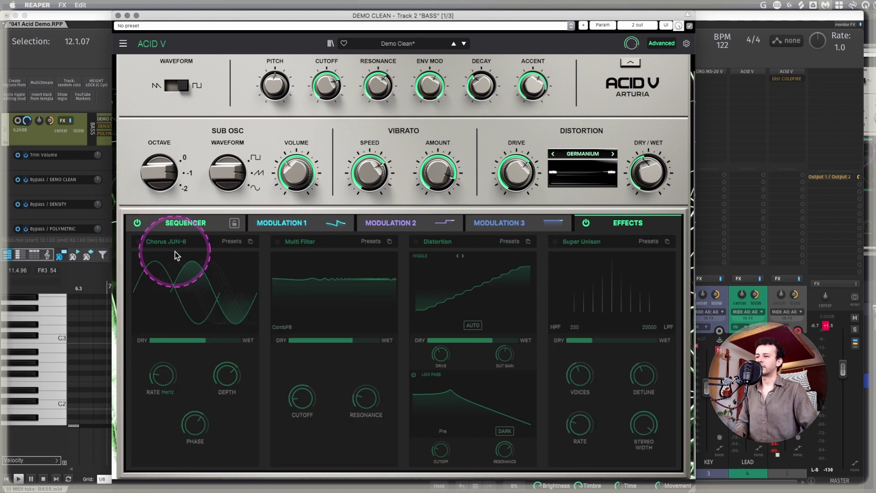
Turn the Chorus JUN-6 effect back on and check its rate while the pattern plays
click(138, 242)
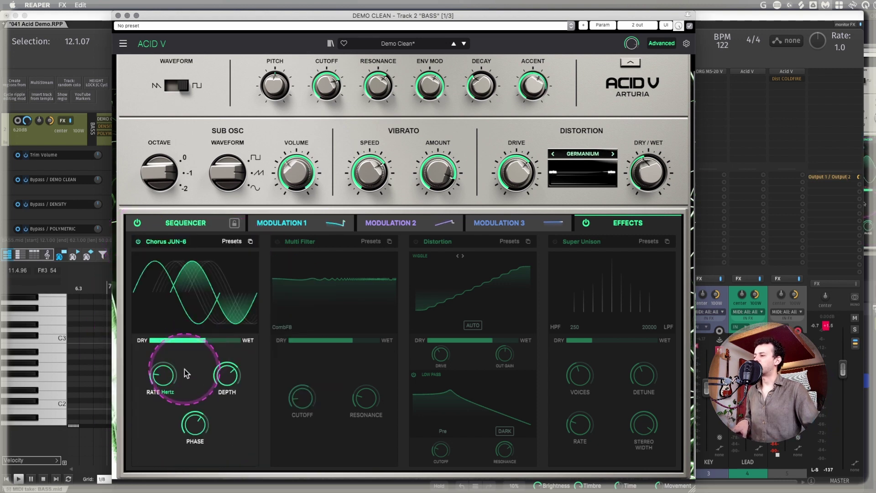
click(163, 380)
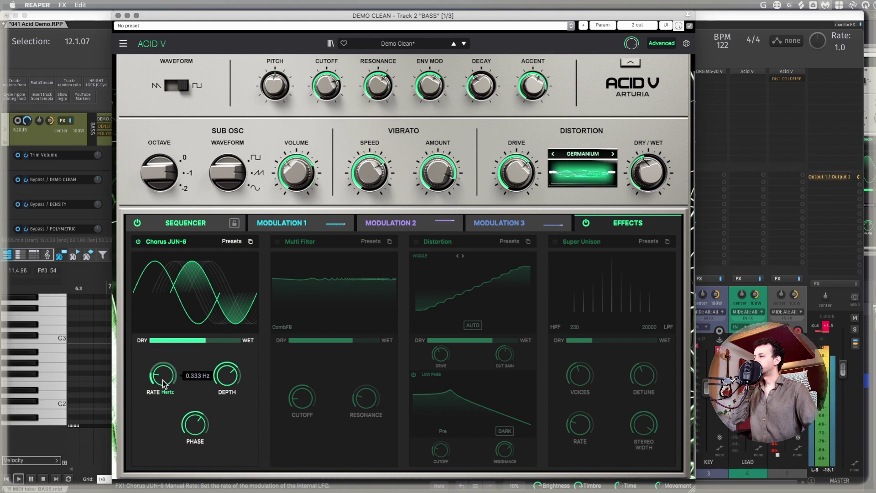
click(162, 377)
click(173, 265)
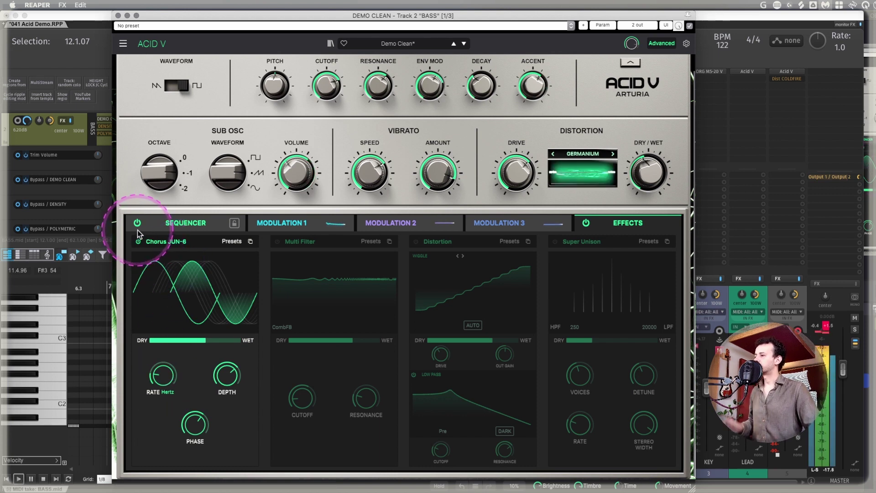
click(252, 243)
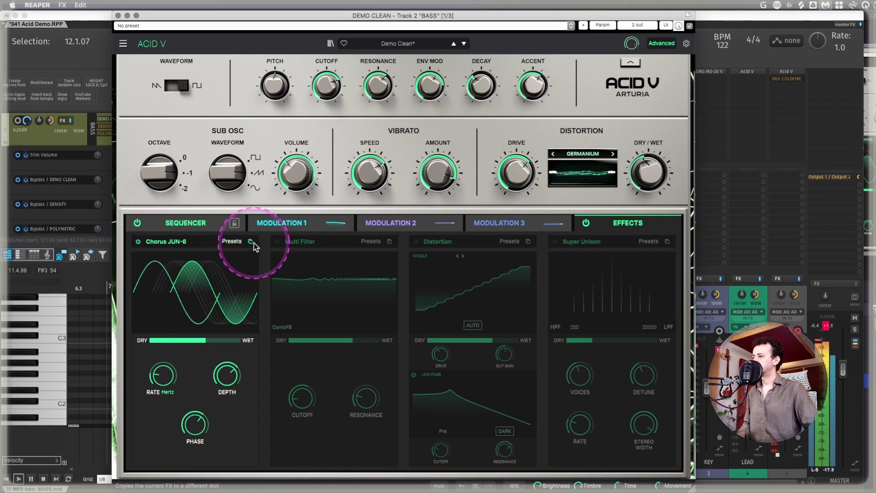
Turn on the Multi Filter effect, check its CombFB mode, and vary its resonance
click(277, 242)
click(342, 305)
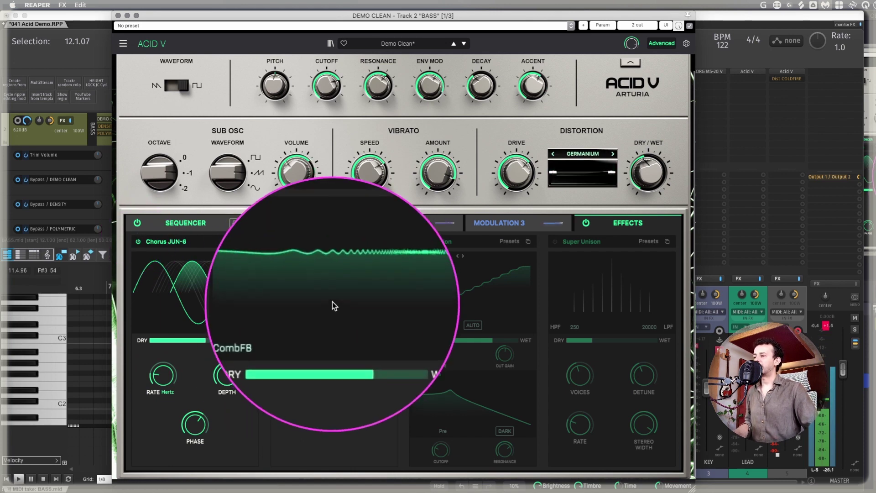
click(300, 340)
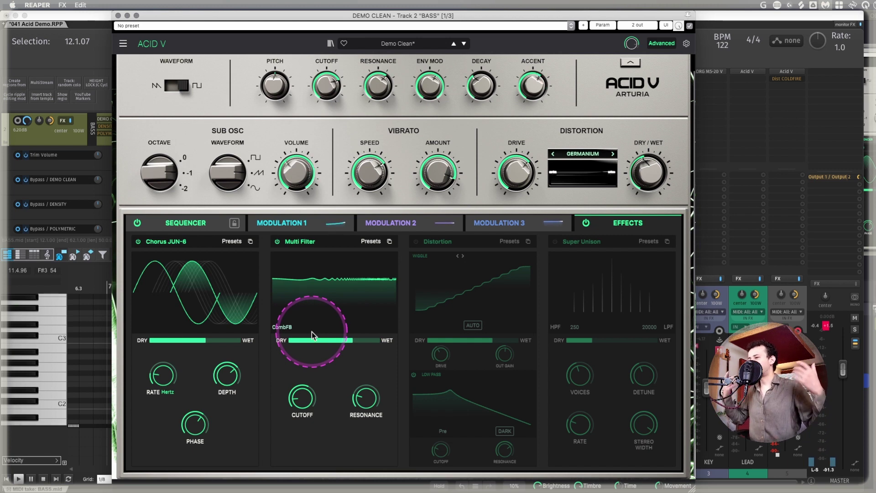
click(282, 327)
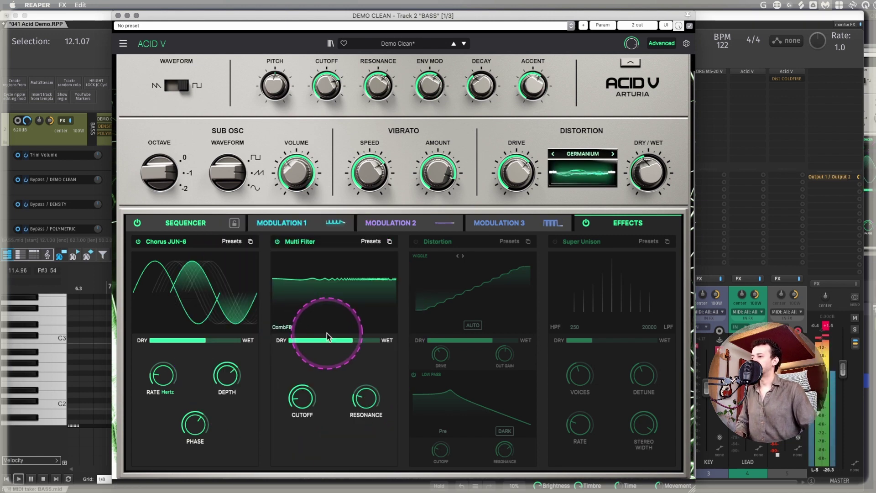
mouse_move(365, 400)
mouse_down()
mouse_move(366, 305)
mouse_move(364, 391)
mouse_up()
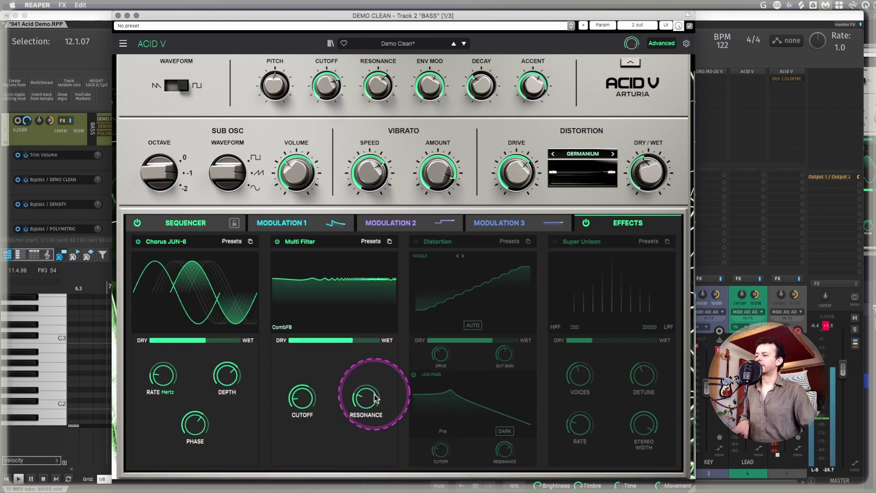
mouse_move(372, 400)
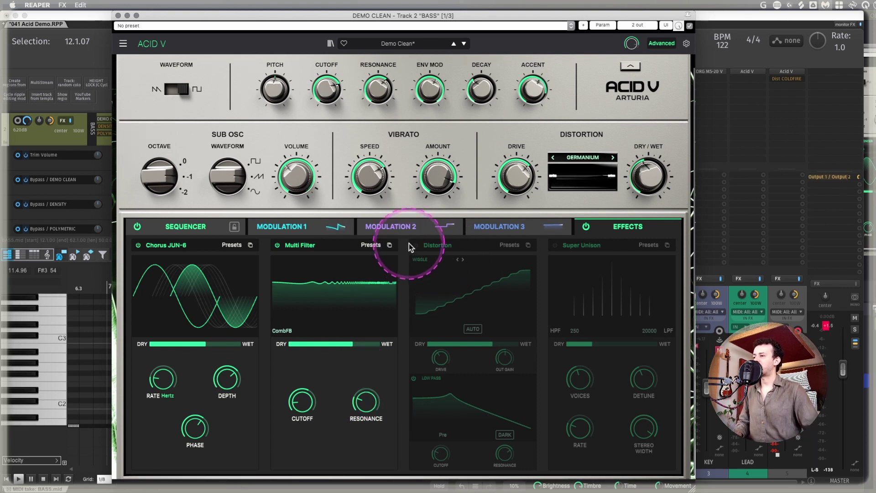
Turn on the Distortion effect and explore its filter's routing and filter types, keeping Pre and Low Pass
click(416, 246)
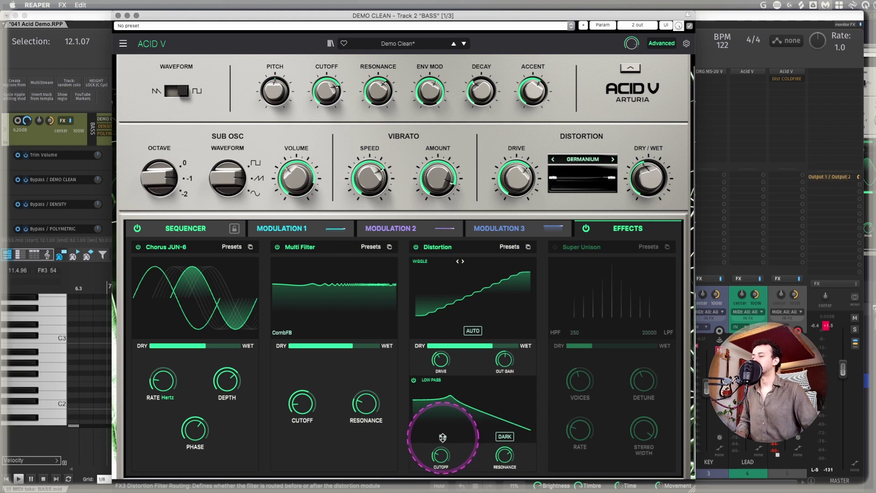
drag(443, 437, 445, 428)
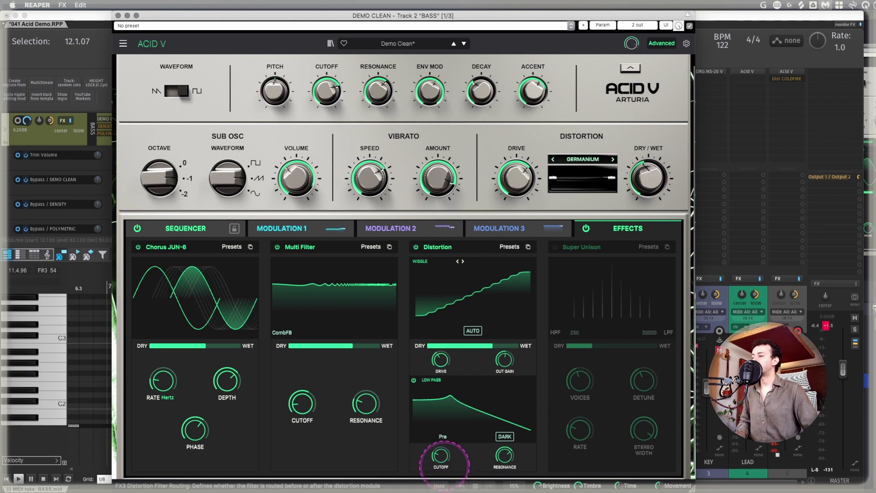
click(426, 445)
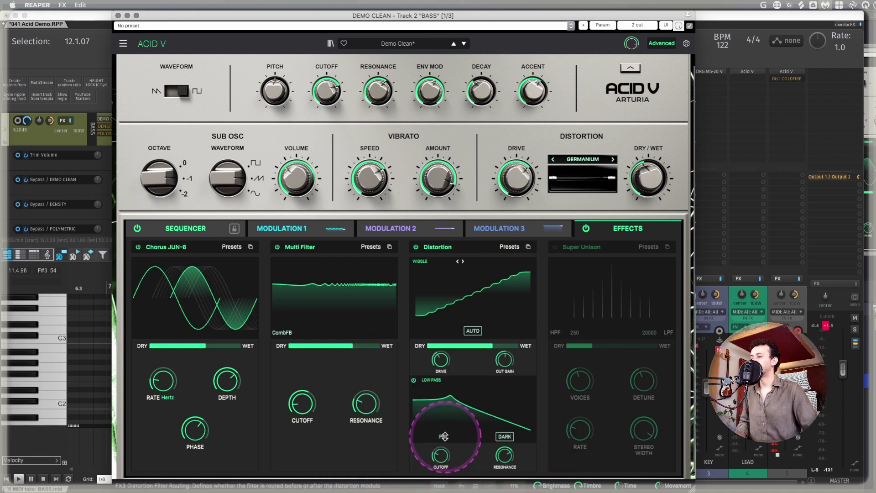
drag(444, 436, 452, 456)
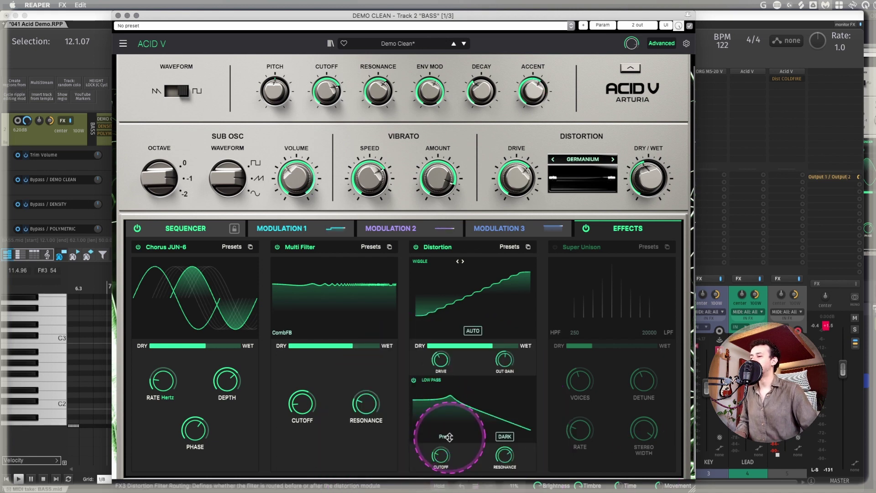
click(430, 381)
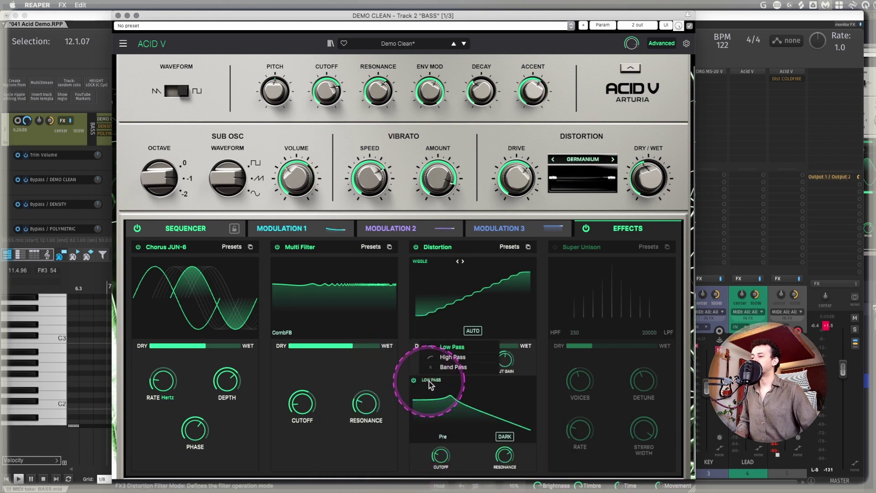
click(463, 396)
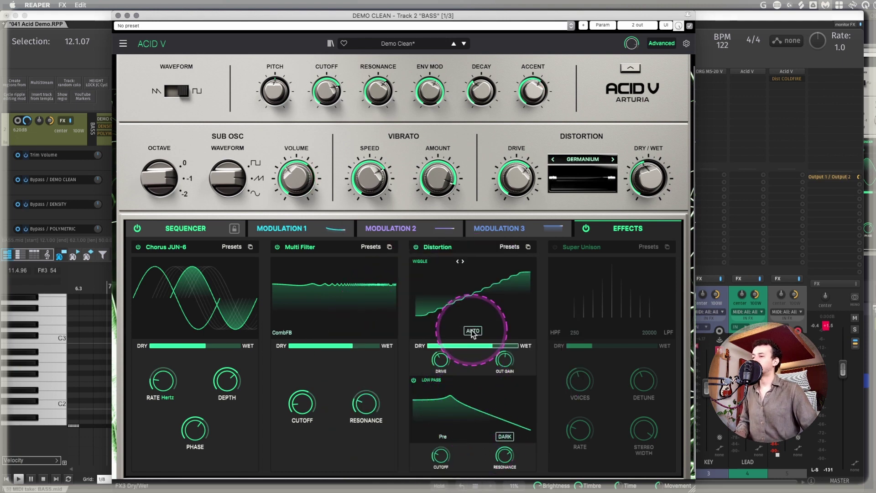
Compare the Distortion effect's available types with those of the synth's main distortion section, keeping Wiggle and Germanium
click(429, 262)
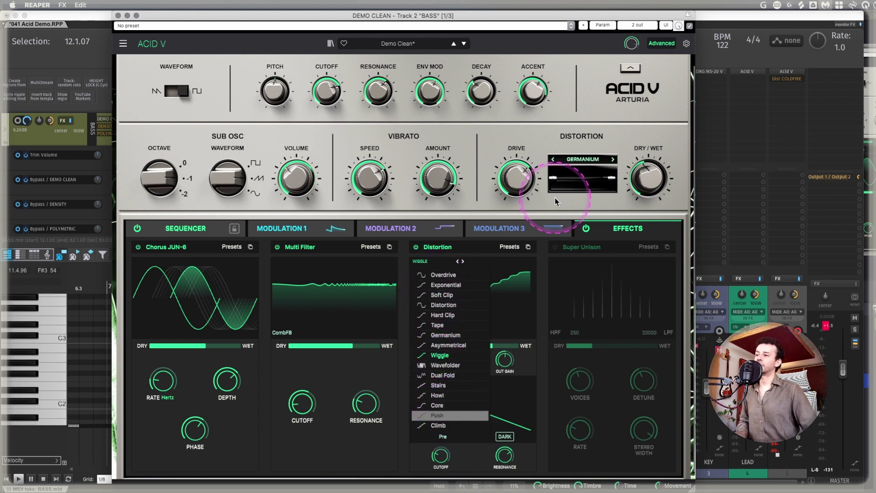
click(587, 158)
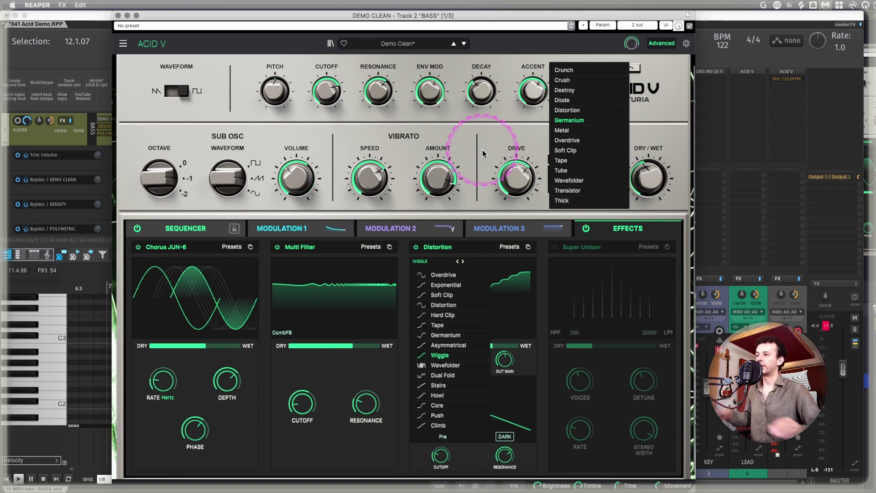
click(540, 365)
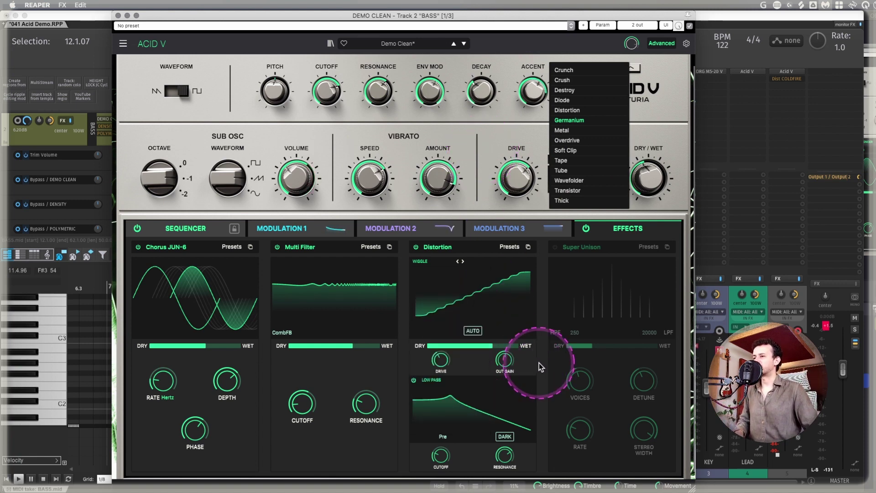
click(518, 156)
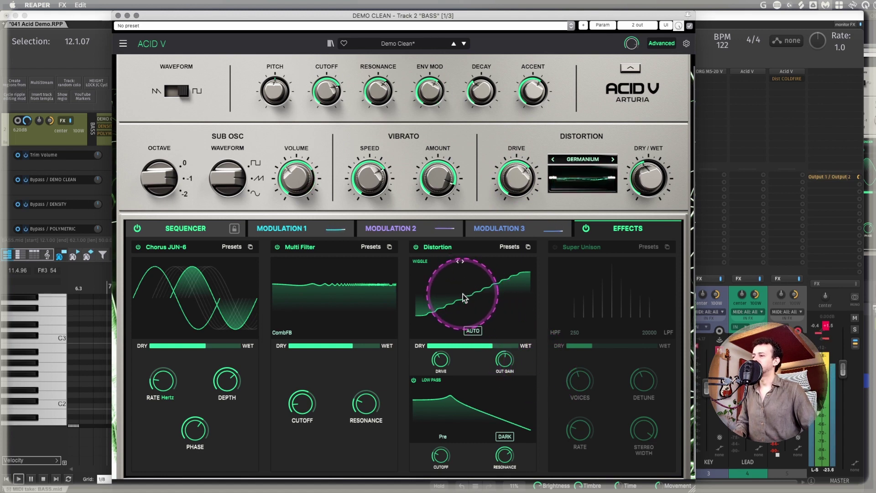
Lower the Distortion effect's dry/wet mix slightly and turn on the Super Unison effect
mouse_move(490, 348)
mouse_down()
mouse_move(401, 346)
mouse_move(520, 345)
mouse_move(493, 344)
mouse_up()
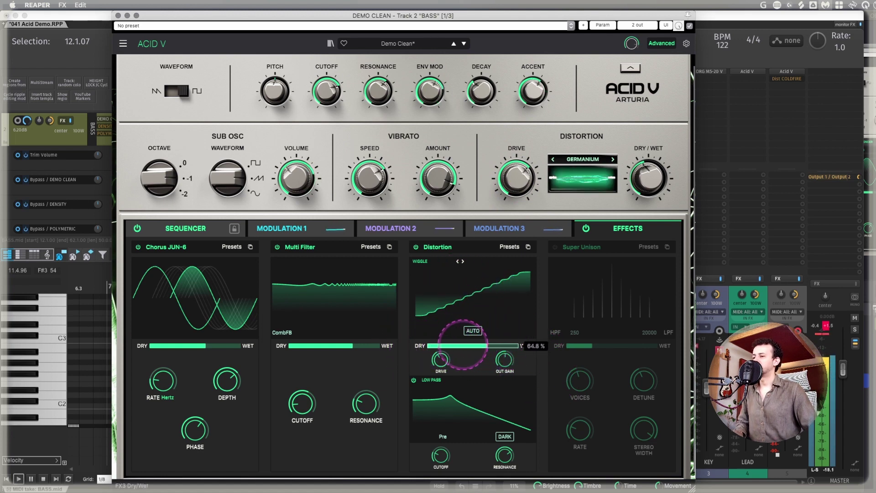
drag(462, 345, 459, 345)
click(555, 247)
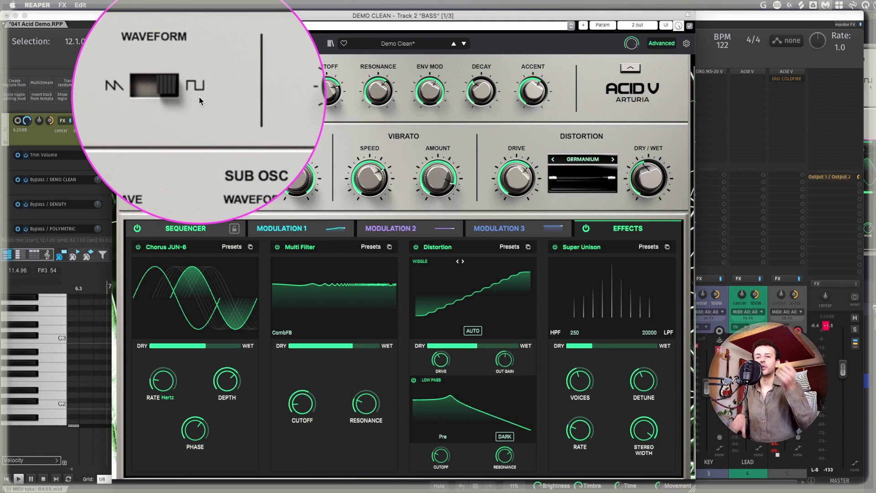
Vary the Super Unison effect's detune and compare a fully wet mix with a mostly dry one, keeping the drier mix
mouse_move(451, 229)
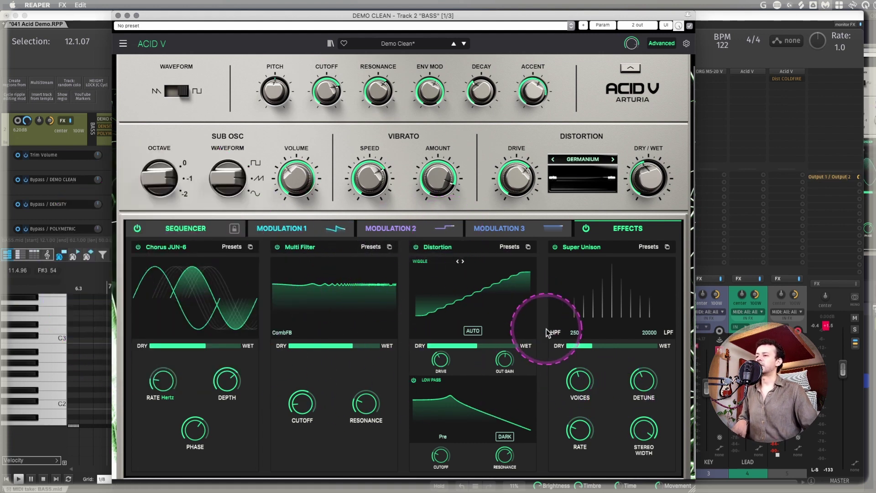
mouse_move(646, 383)
drag(645, 380, 647, 408)
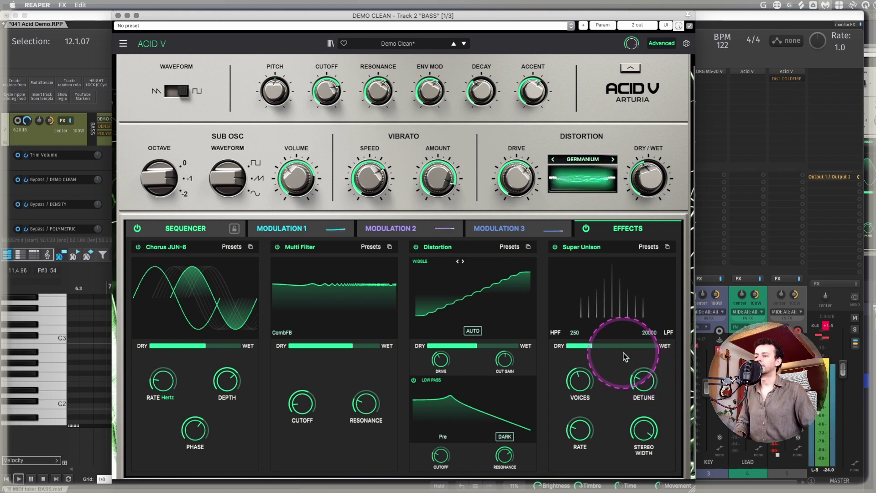
drag(624, 346, 657, 347)
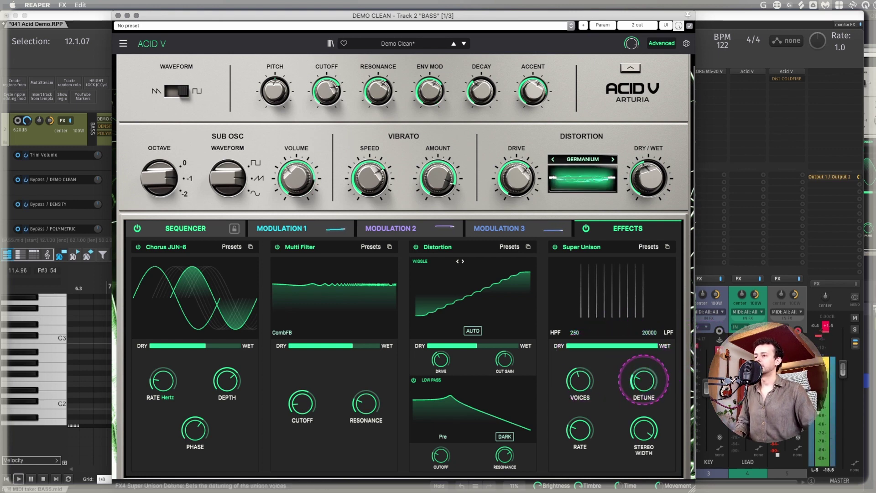
drag(641, 380, 645, 379)
drag(646, 345, 570, 346)
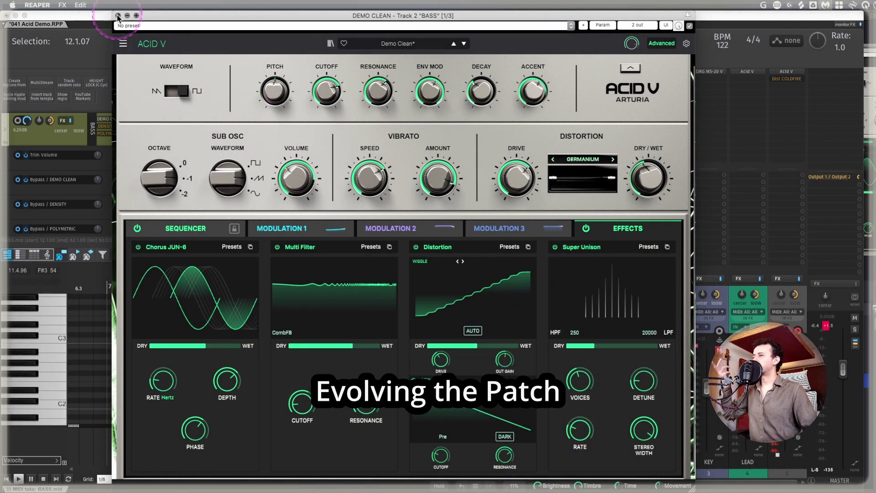
Close the DEMO CLEAN instance and open the BASS track's DENSITY instance in its advanced view
click(118, 16)
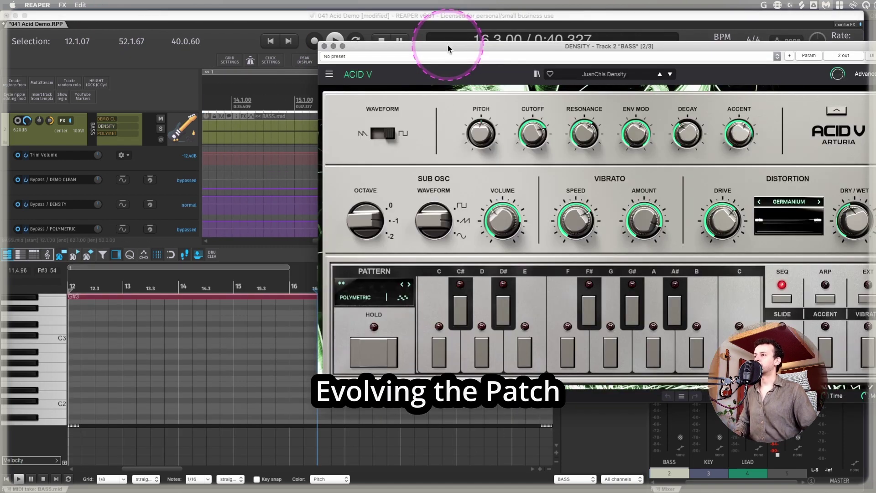
drag(448, 43, 243, 22)
click(656, 49)
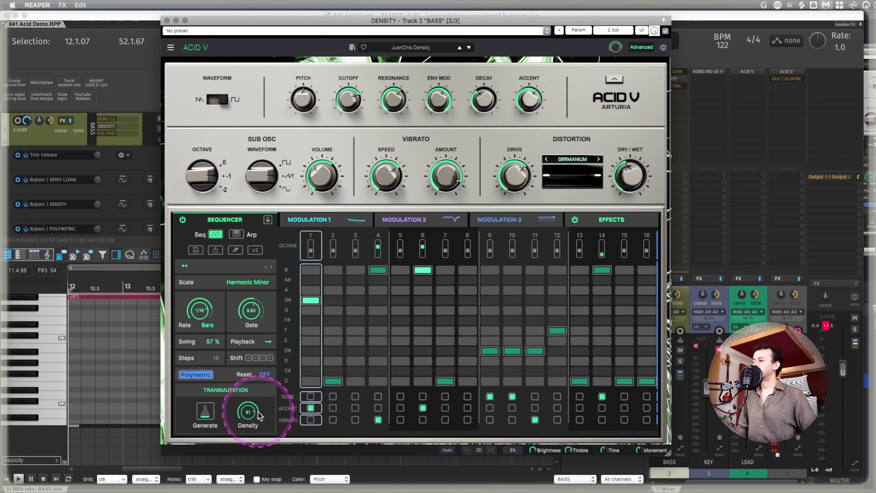
Vary the sequencer's Density down to 54% and back up, comparing it during playback, and leave it at 81%
mouse_move(248, 416)
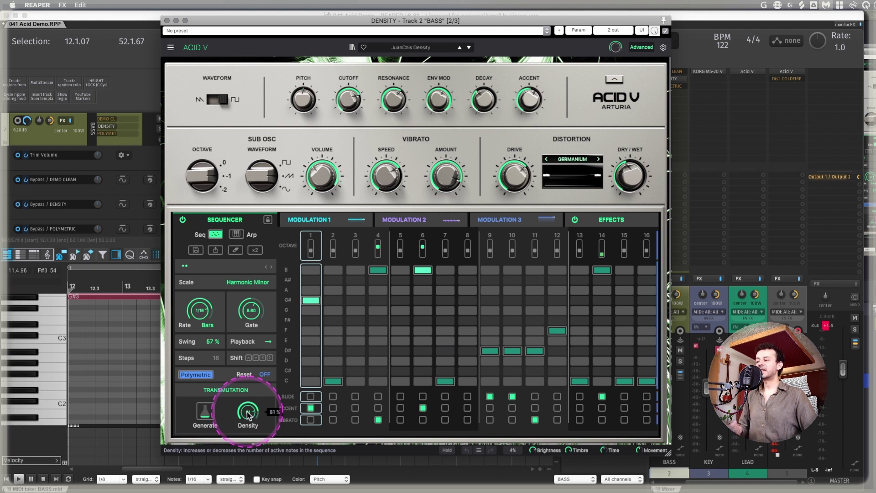
drag(249, 413, 249, 412)
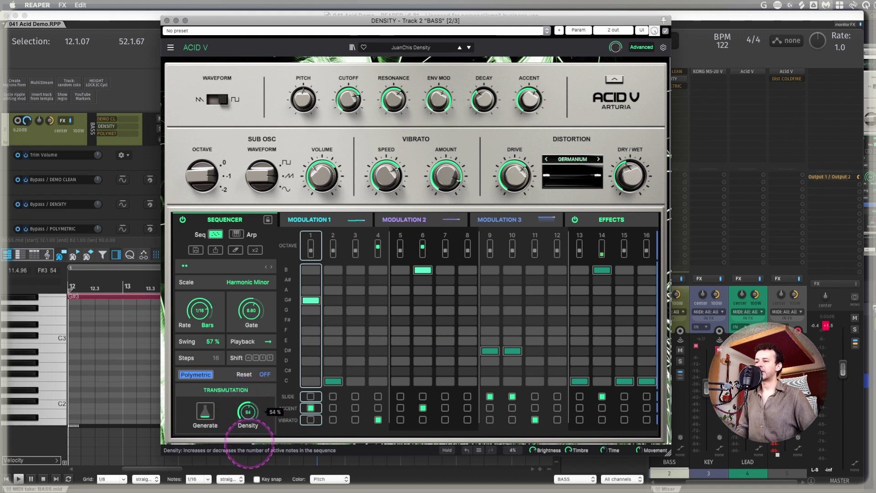
drag(249, 444, 250, 445)
key(space)
drag(248, 415, 259, 361)
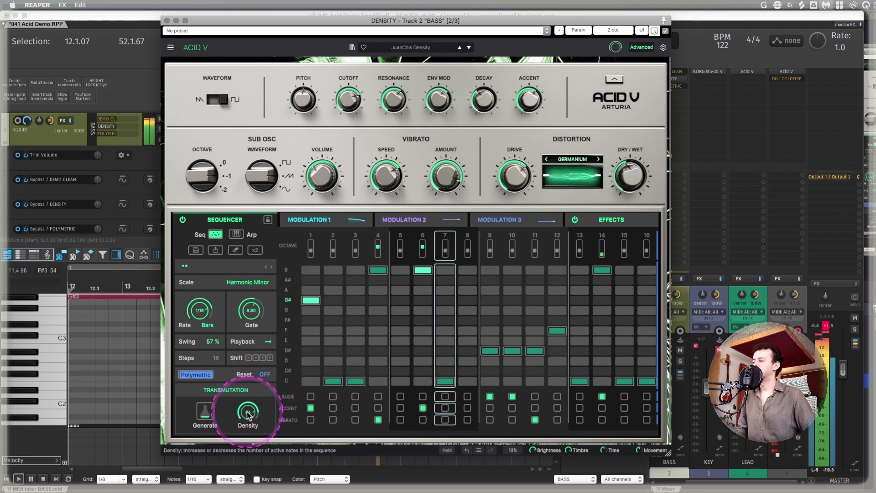
drag(249, 408, 249, 416)
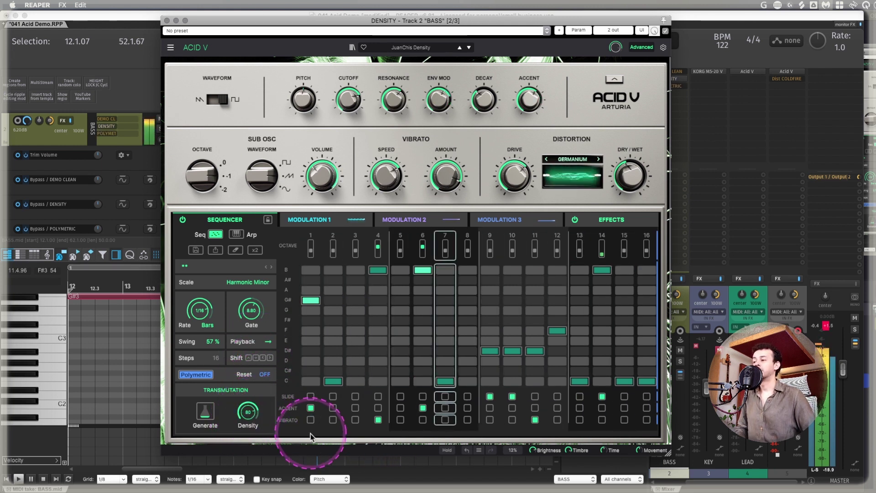
click(182, 220)
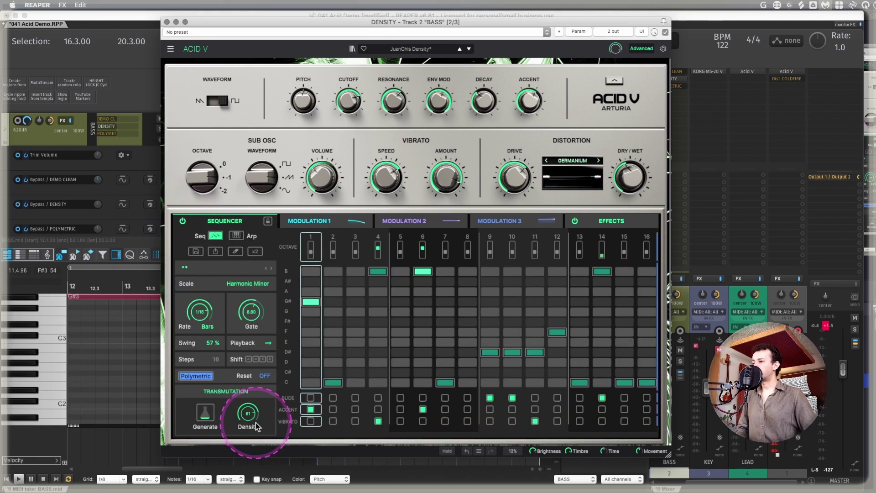
drag(251, 409, 251, 407)
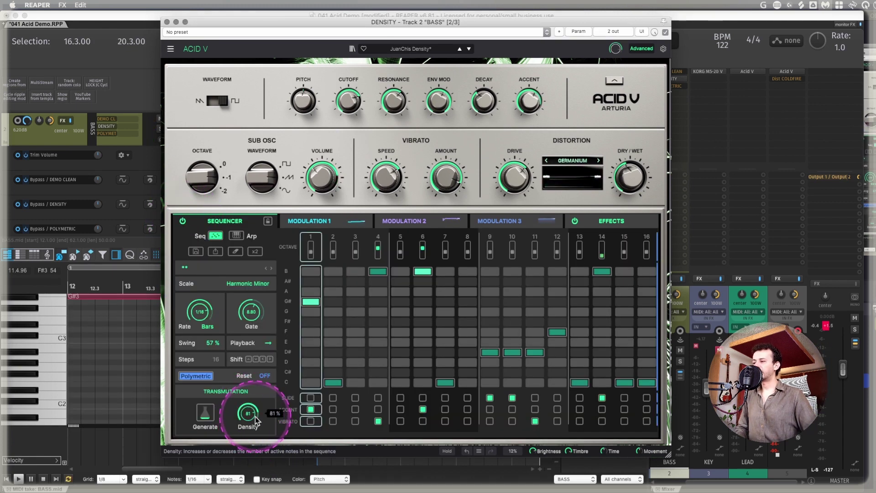
Examine the DENSITY instance's gate setting, Modulation 1 curve and effects, and return to the sequencer
mouse_move(257, 308)
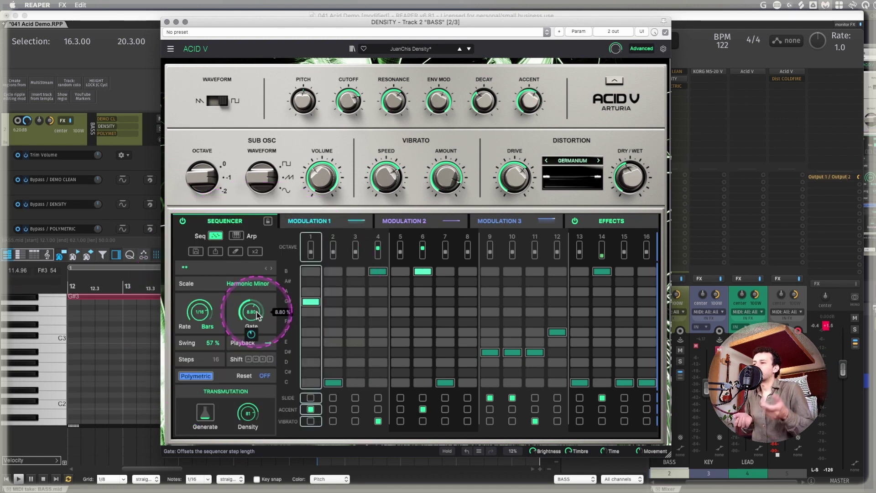
click(308, 221)
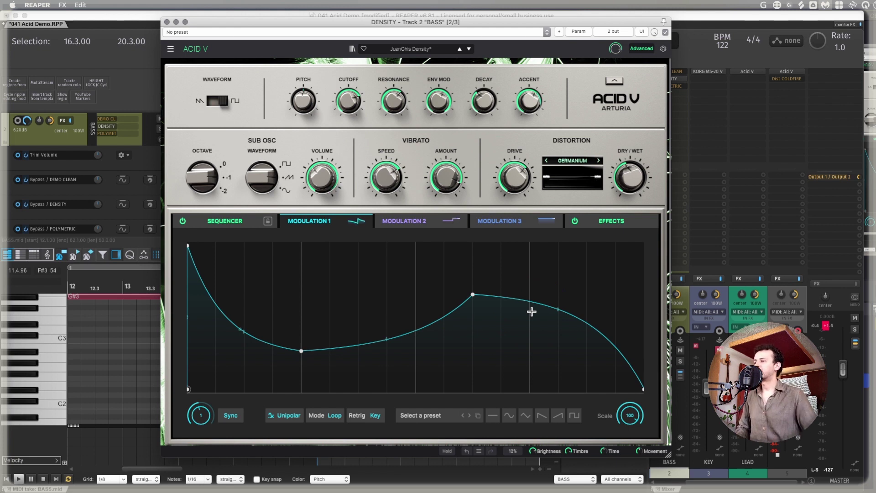
click(632, 222)
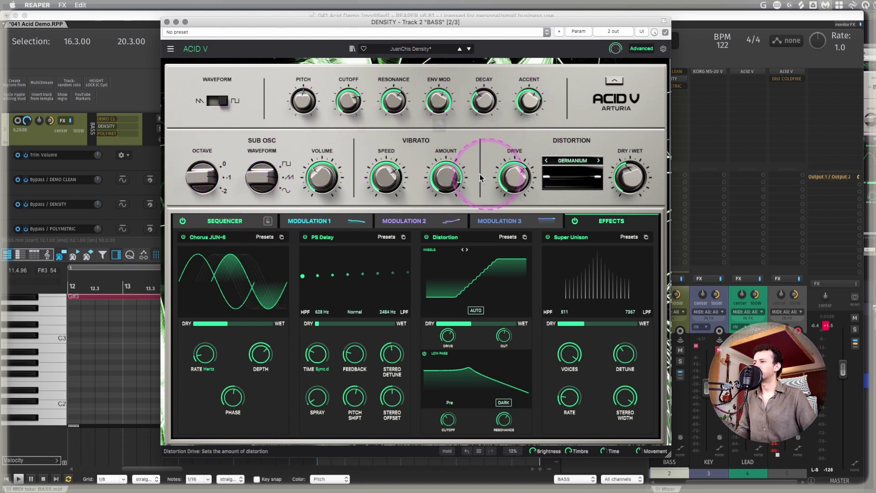
click(317, 221)
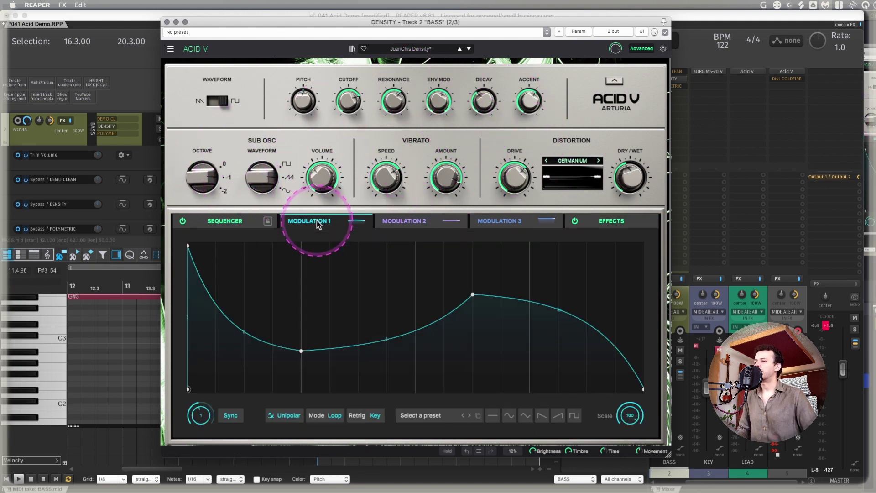
click(223, 222)
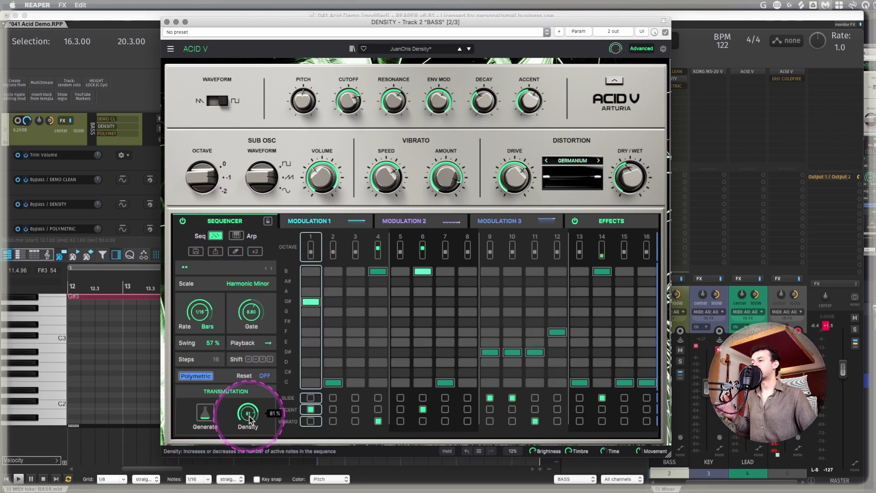
Review the available sequence scales, keeping Harmonic Minor, and examine the sequencer's note and slide randomise controls
click(247, 286)
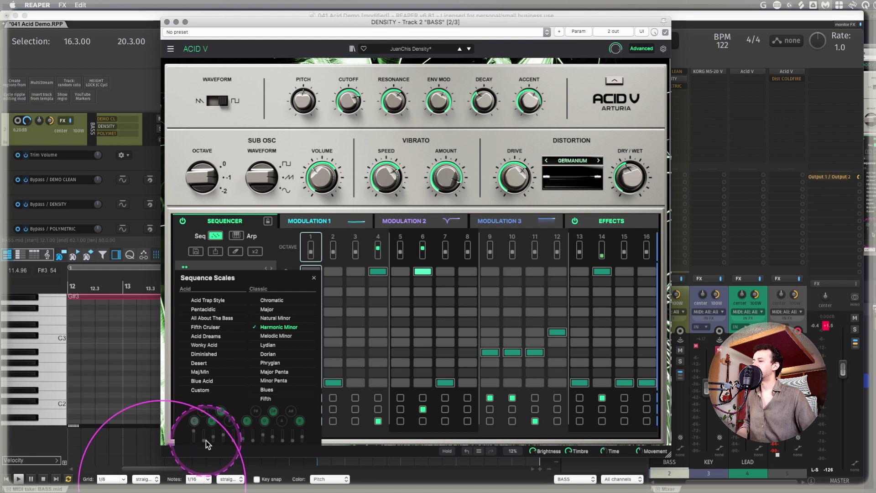
click(314, 278)
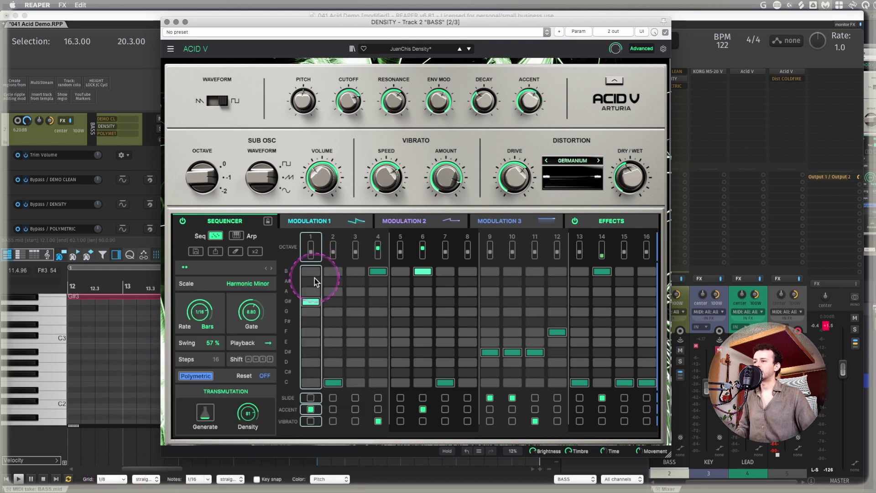
mouse_move(290, 331)
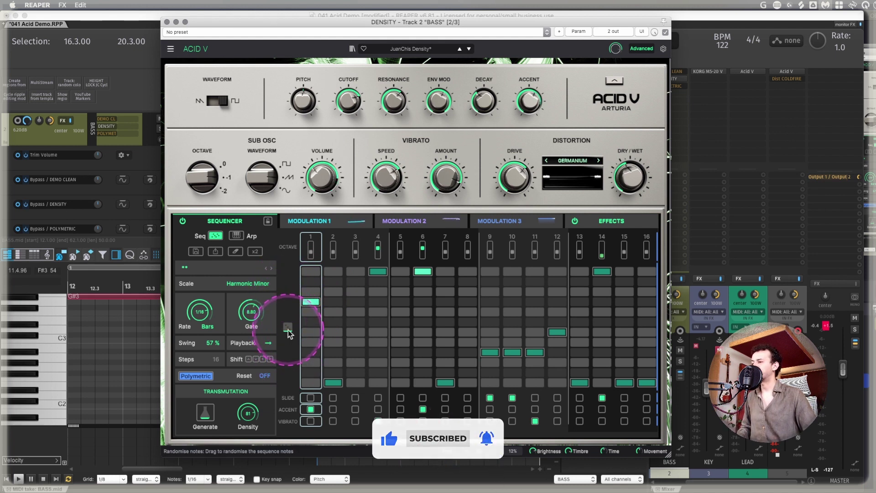
mouse_move(288, 399)
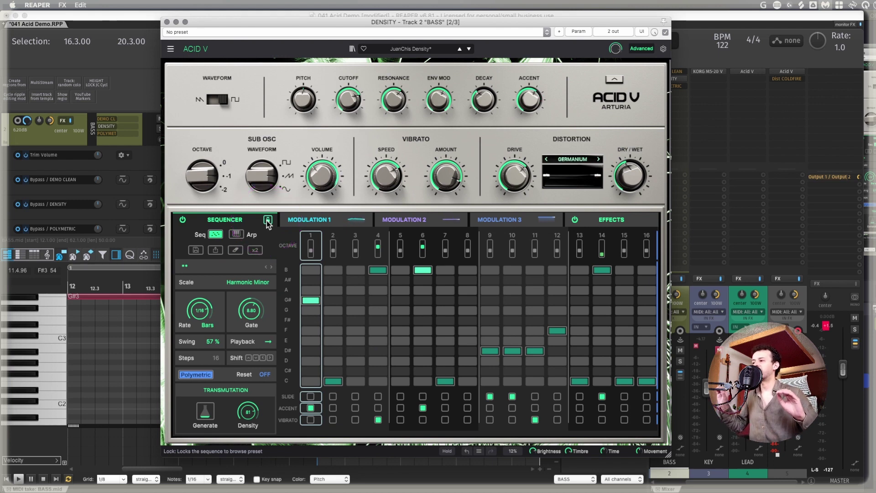
Close the DENSITY instance, select the region from bar 21 to bar 29, and open the POLYMETRIC instance
click(167, 21)
double_click(444, 96)
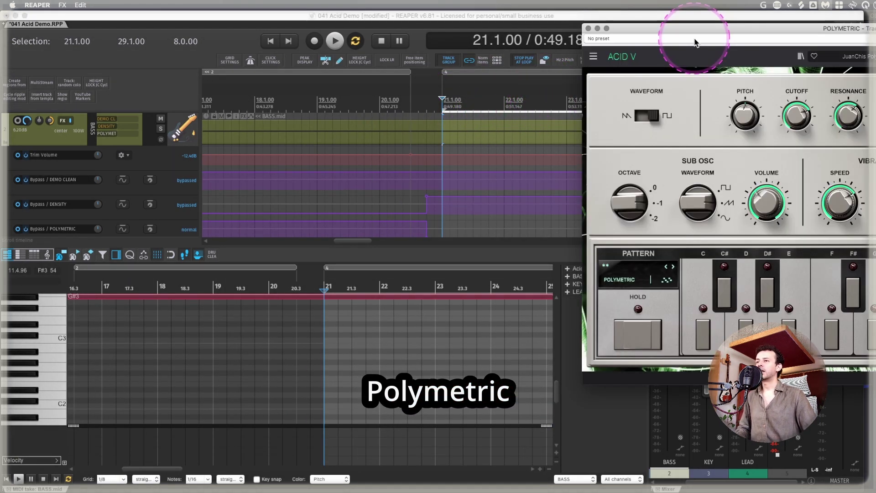
drag(707, 29, 292, 20)
Reduce the POLYMETRIC instance's window size and show its advanced view
click(181, 47)
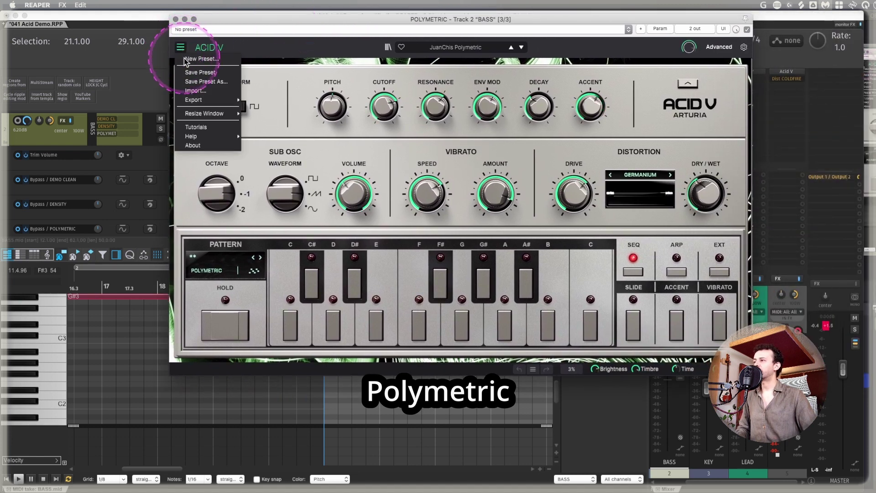
mouse_move(206, 112)
click(265, 152)
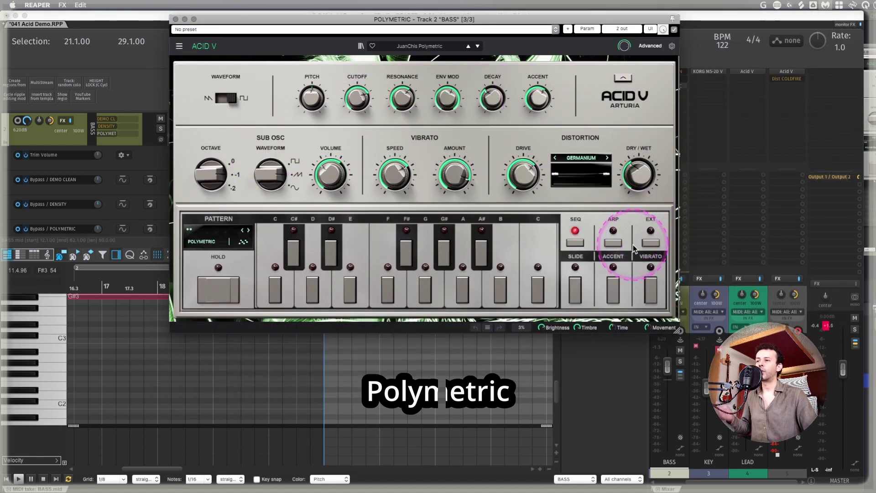
click(650, 46)
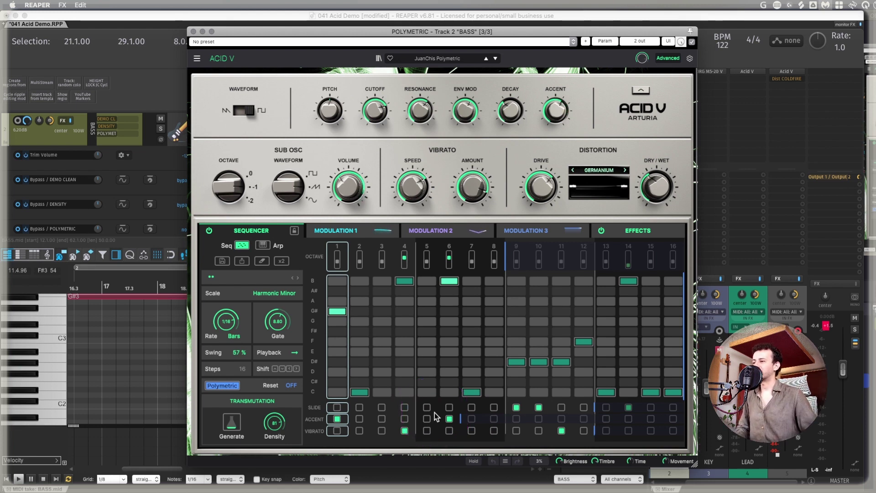
Play the polymetric sequence and examine the instance's effects and its three modulation curves
key(space)
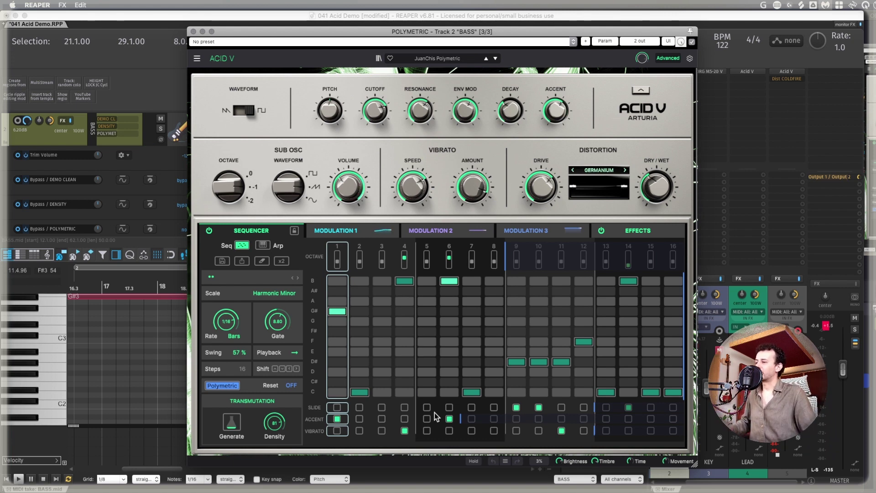
click(637, 230)
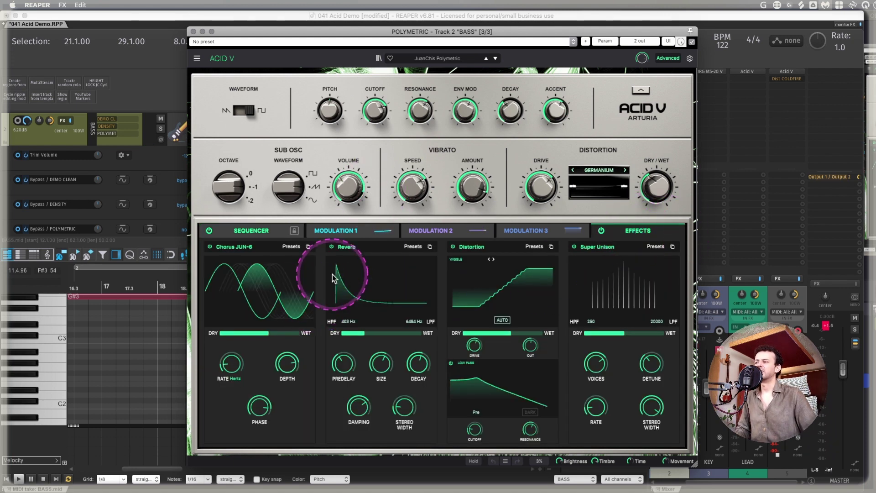
click(346, 231)
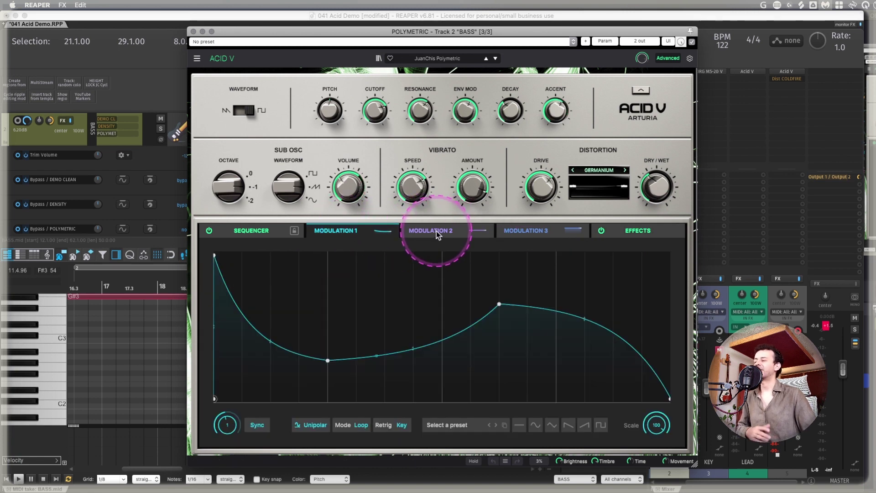
click(437, 231)
click(530, 231)
click(424, 230)
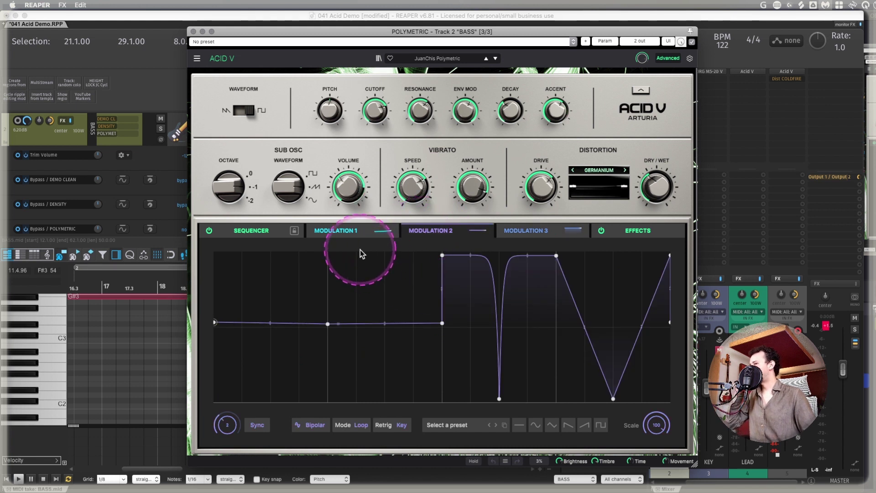
Switch Modulation 2's polarity to Unipolar for comparison and return it to Bipolar
click(308, 426)
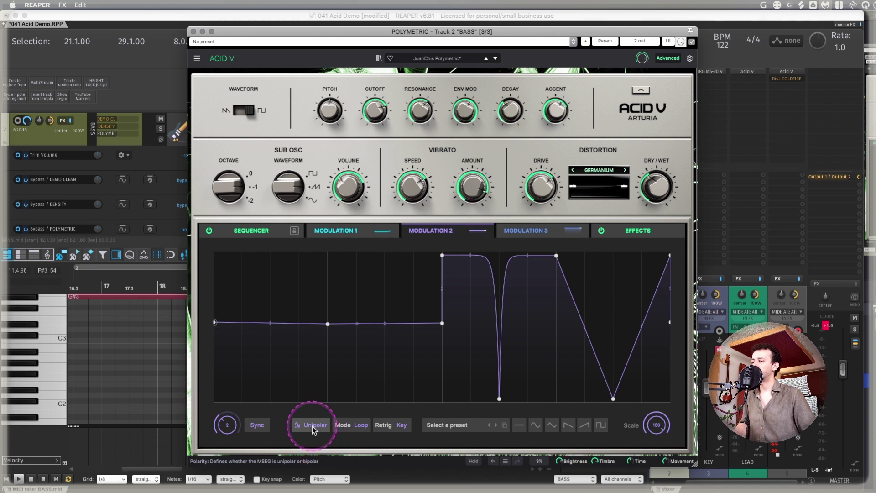
click(403, 375)
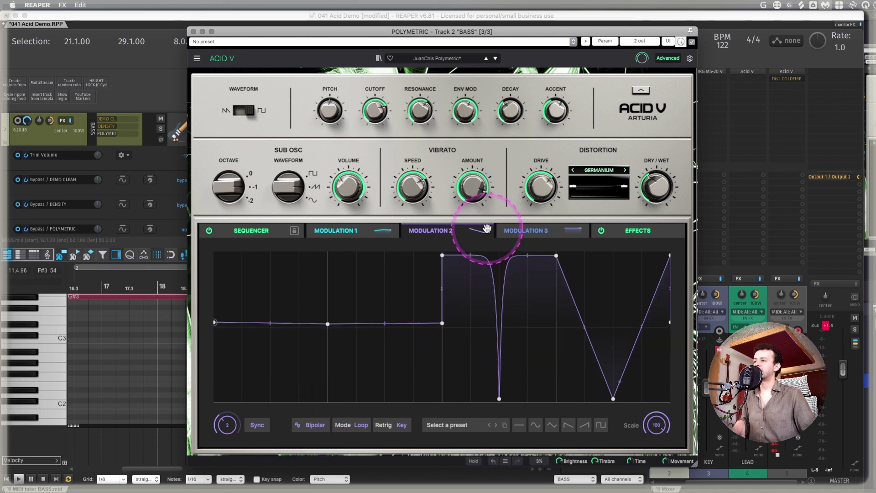
mouse_move(479, 231)
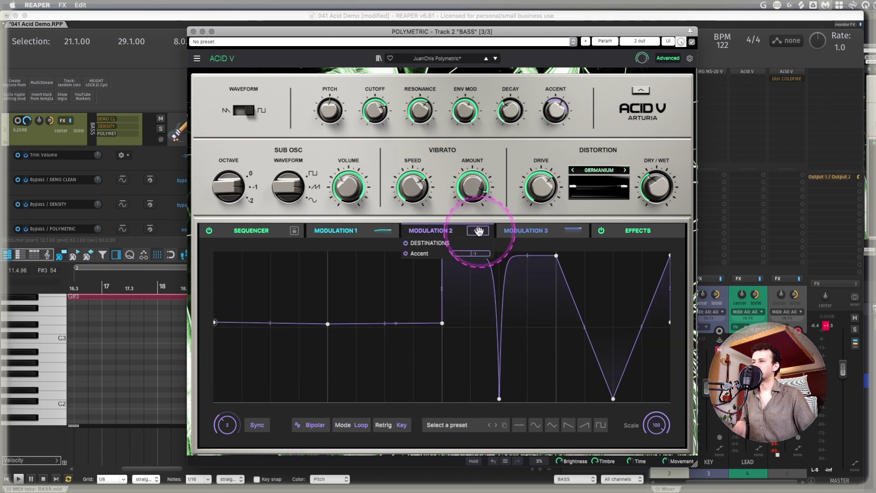
Vary Modulation 1's amount on the sub oscillator volume downward and back up to show its unipolar range
click(338, 230)
mouse_move(349, 186)
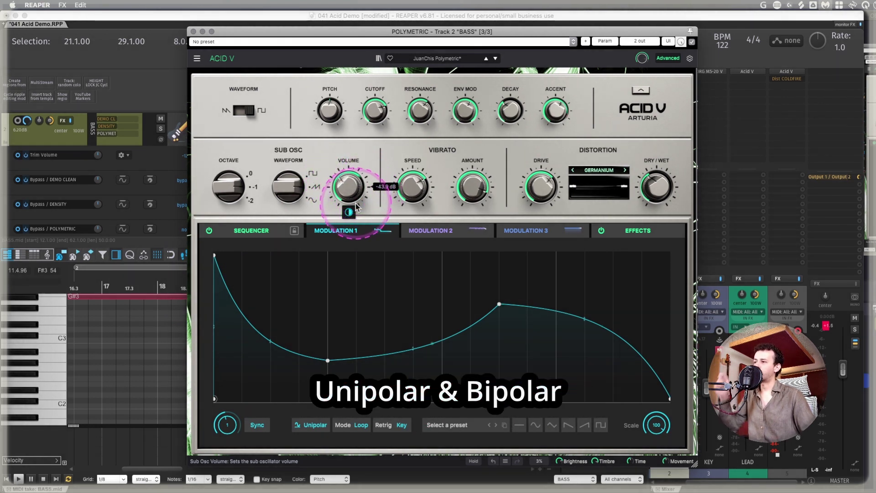
mouse_move(350, 213)
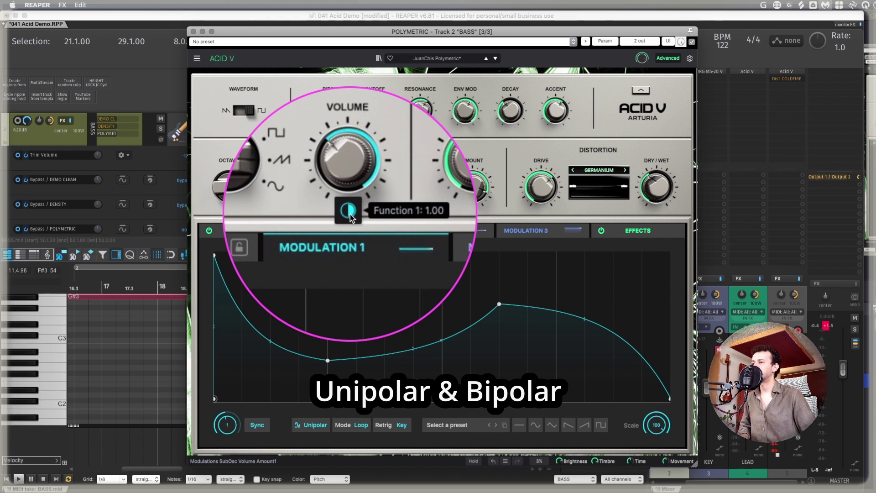
drag(350, 217, 373, 366)
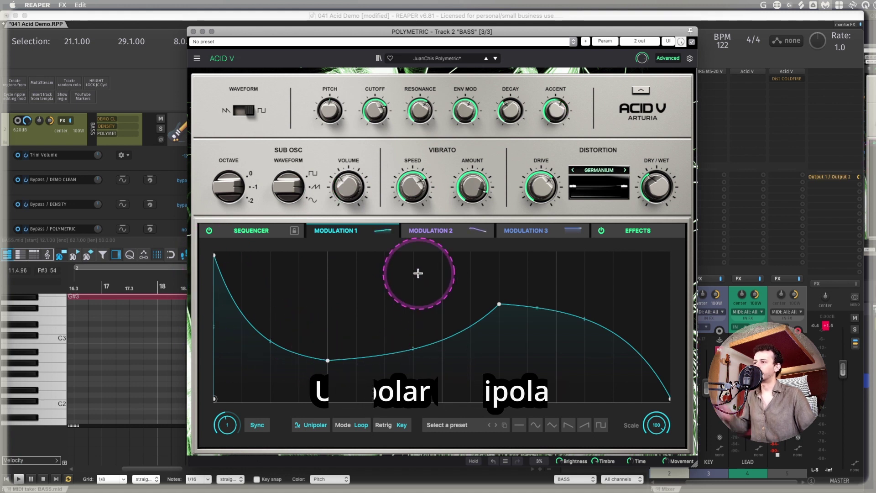
drag(348, 212, 351, 98)
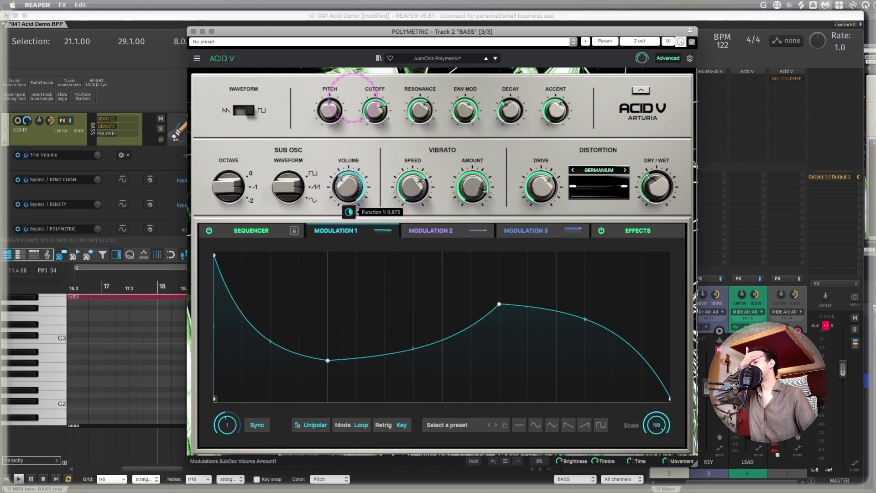
Switch Modulation 1's polarity to Bipolar for comparison and return it to Unipolar
click(309, 425)
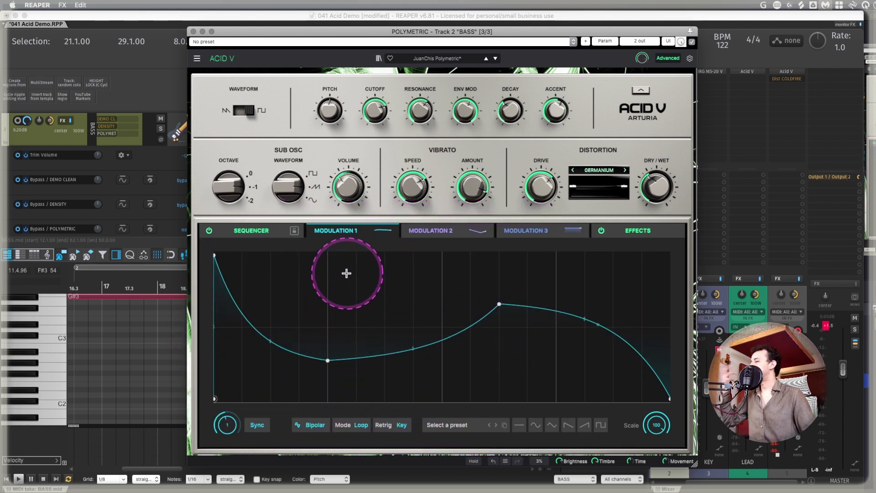
click(310, 425)
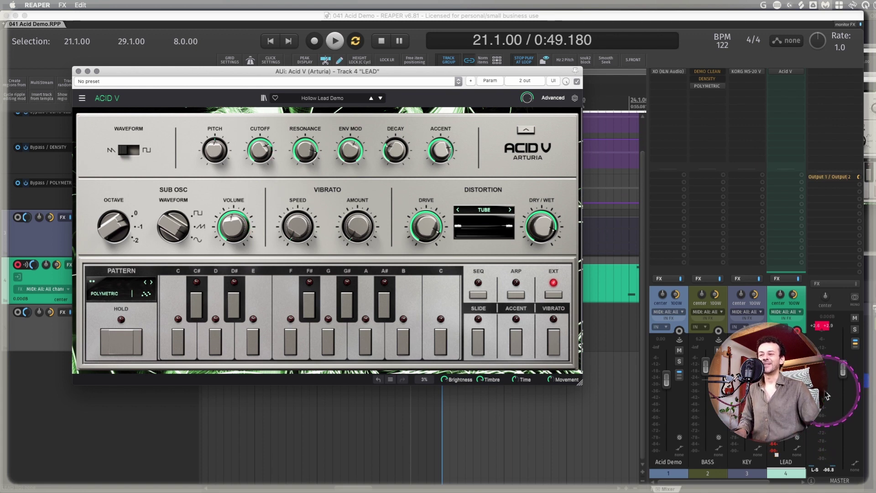
Lower the LEAD track's volume to about -5.5 dB and show the advanced view of its Acid V instance
drag(784, 379, 785, 392)
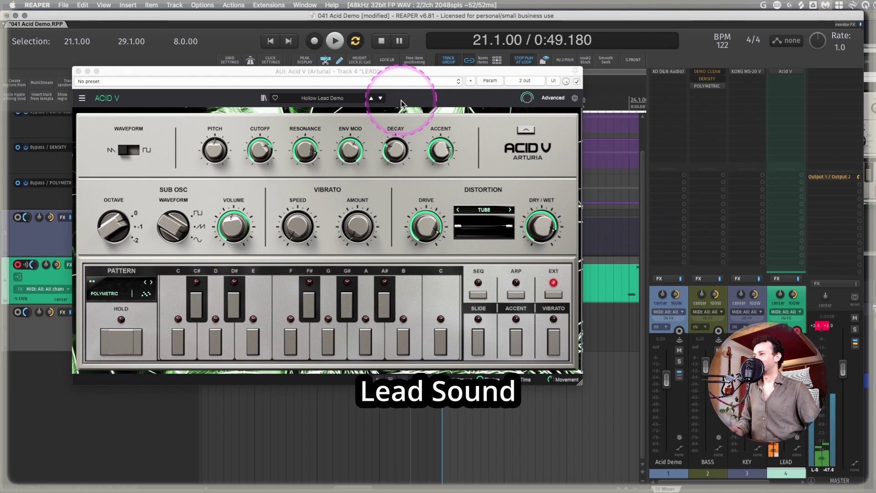
drag(399, 73, 424, 34)
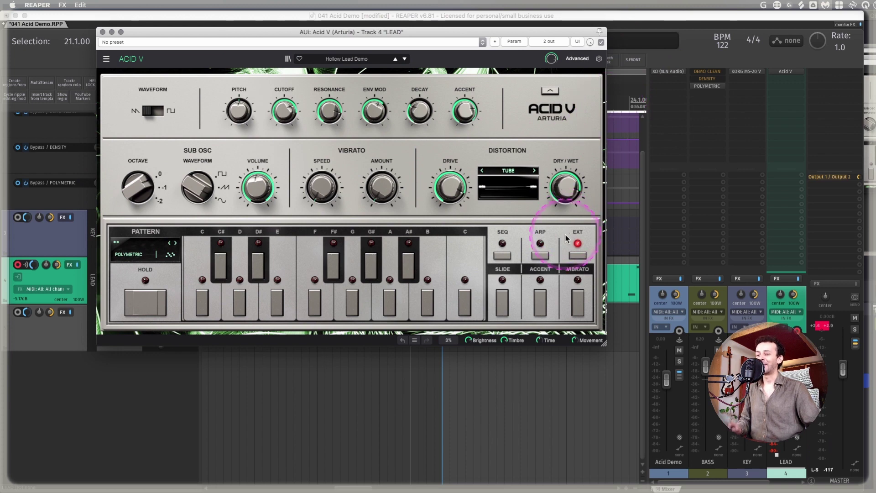
click(577, 58)
Examine the lead patch's Modulation 1 curve and rate, comparing it with the Modulation 2 and Modulation 3 curves
click(255, 232)
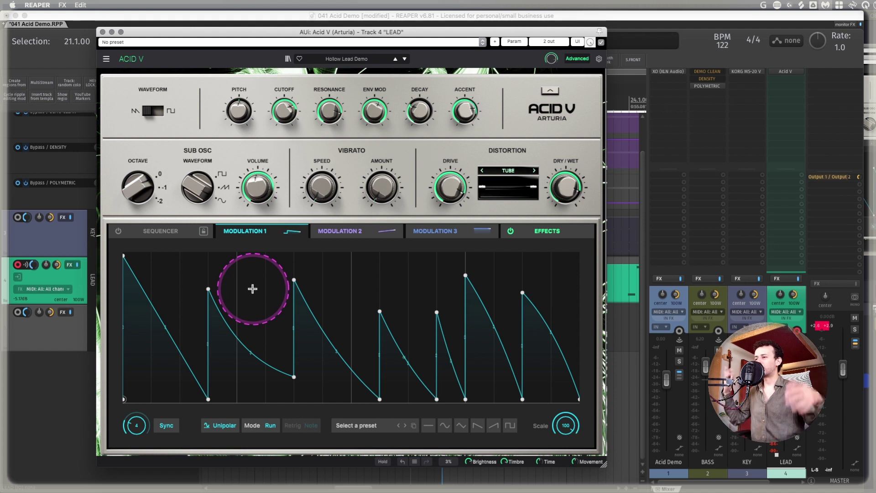
mouse_move(253, 289)
mouse_down()
mouse_move(247, 333)
mouse_move(184, 367)
mouse_up()
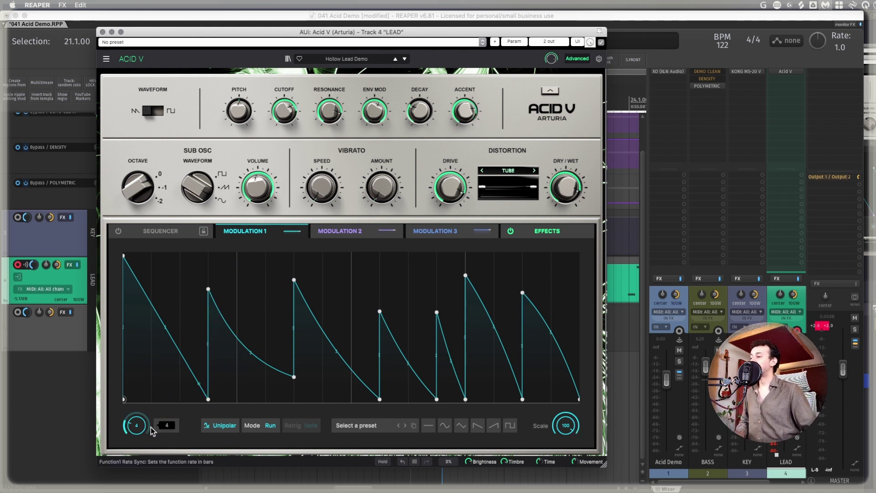
drag(265, 428, 224, 412)
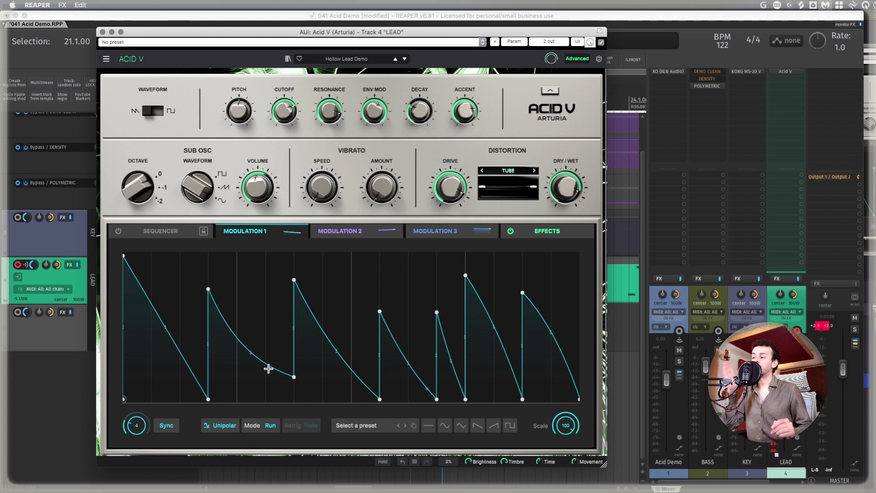
click(189, 274)
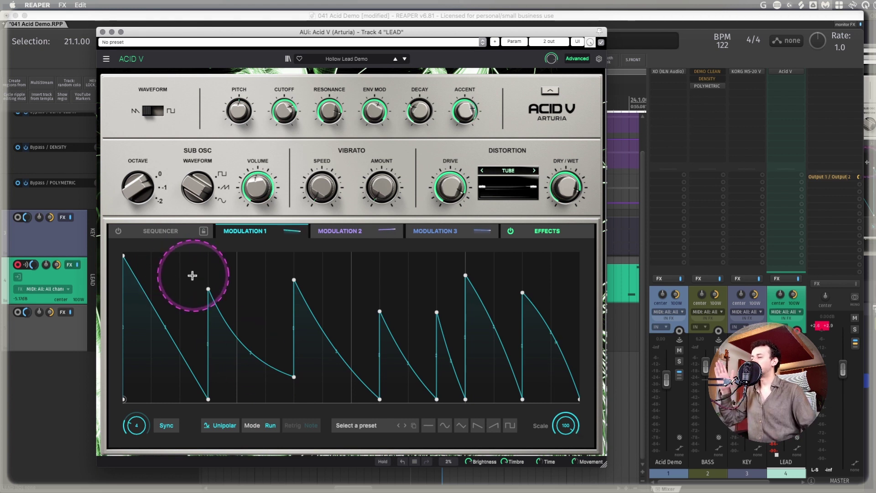
click(479, 407)
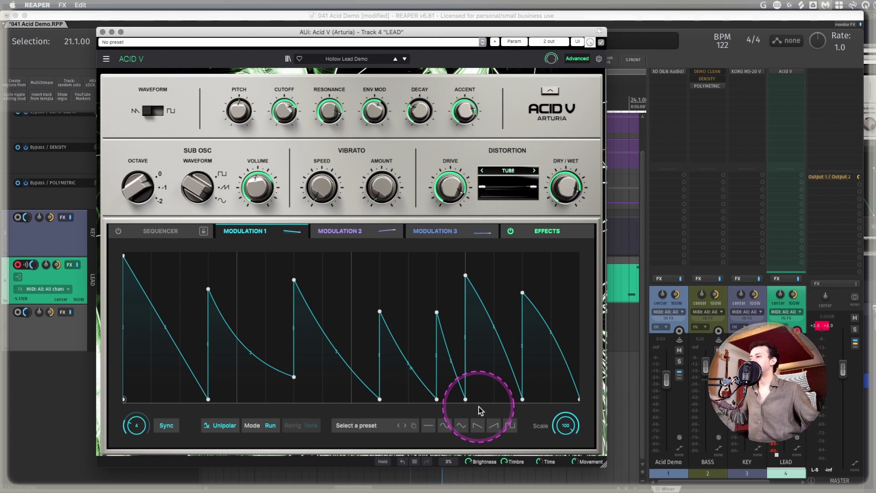
click(352, 231)
click(442, 231)
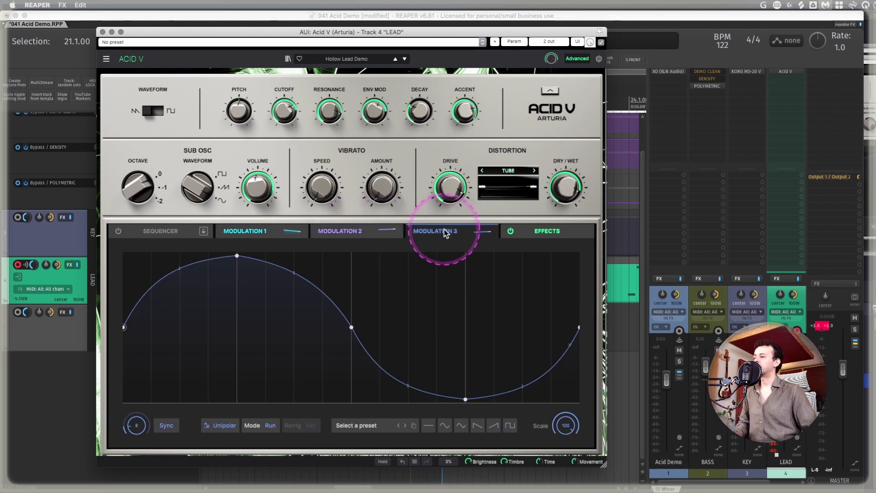
click(264, 232)
mouse_move(274, 238)
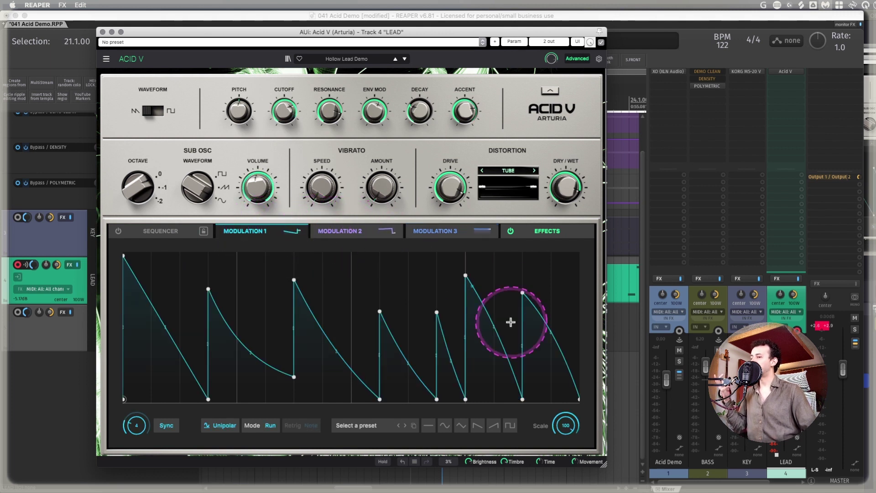
Lower Modulation 1's scale to 22%, raise it to 48.4% and return it to 100%
mouse_move(564, 421)
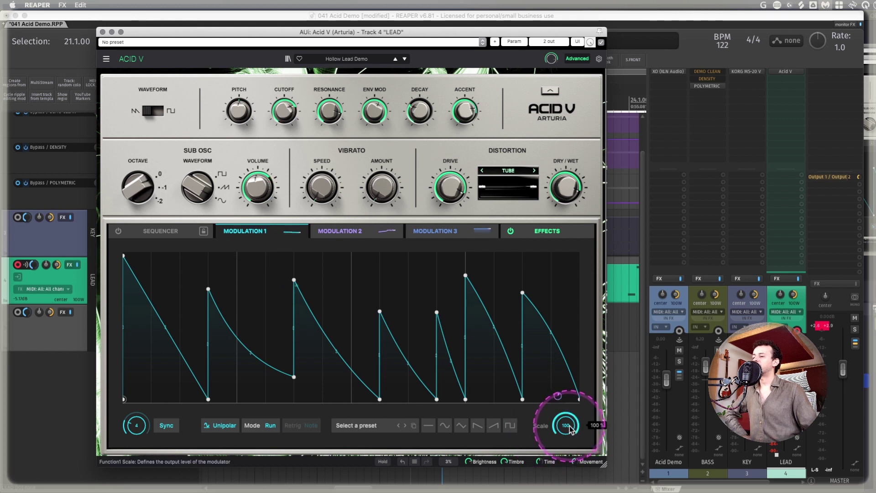
drag(567, 421, 570, 451)
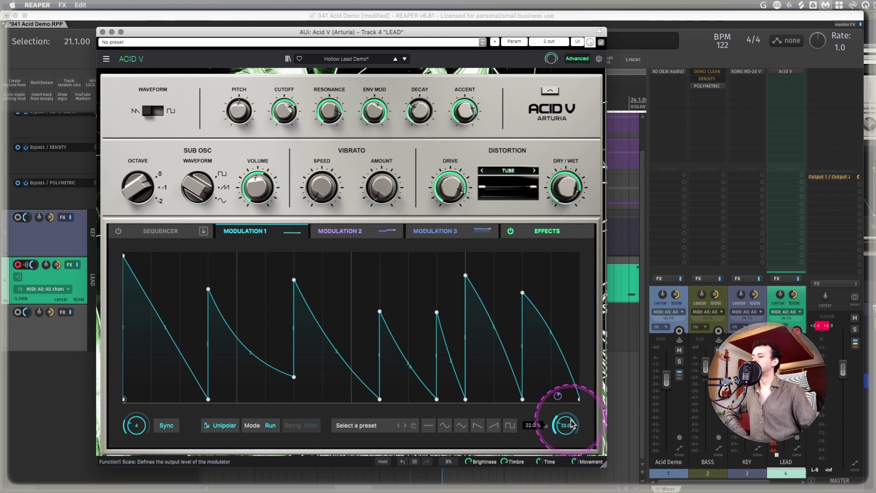
drag(565, 419, 562, 369)
mouse_move(262, 183)
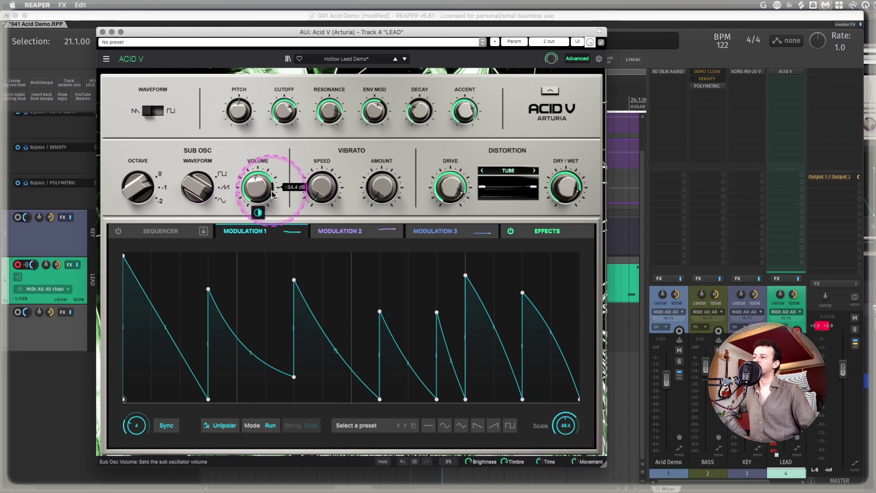
drag(563, 422, 553, 239)
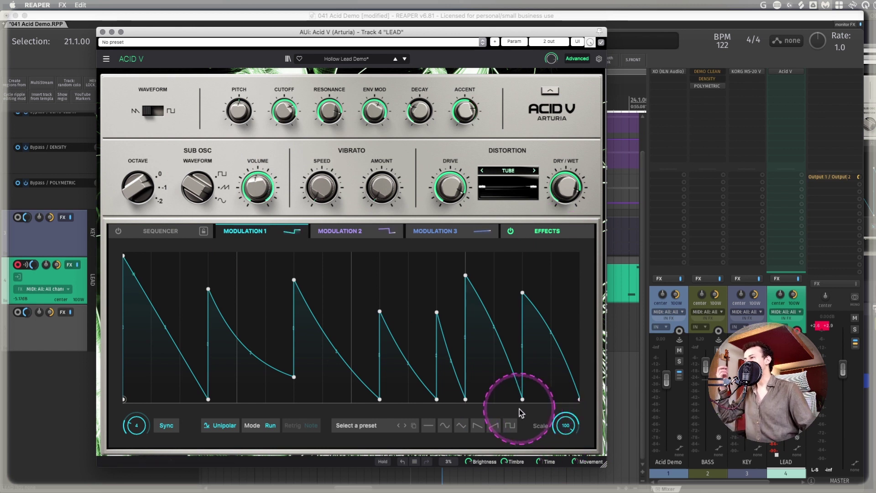
Raise the start point of Modulation 2's rising curve and compare the modulator with Modulation 1
click(354, 230)
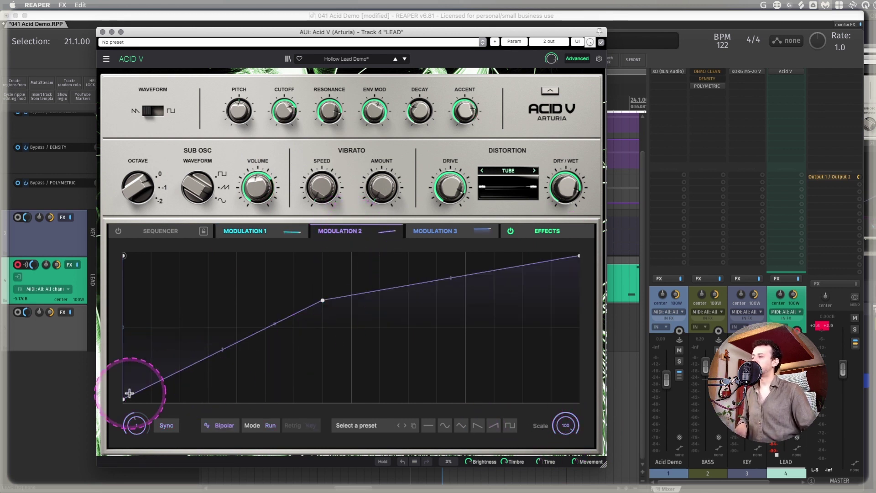
click(136, 426)
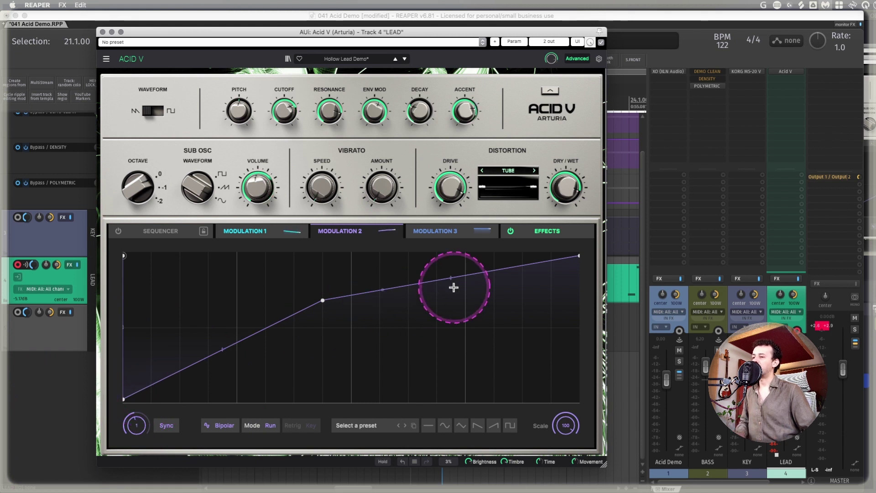
click(245, 231)
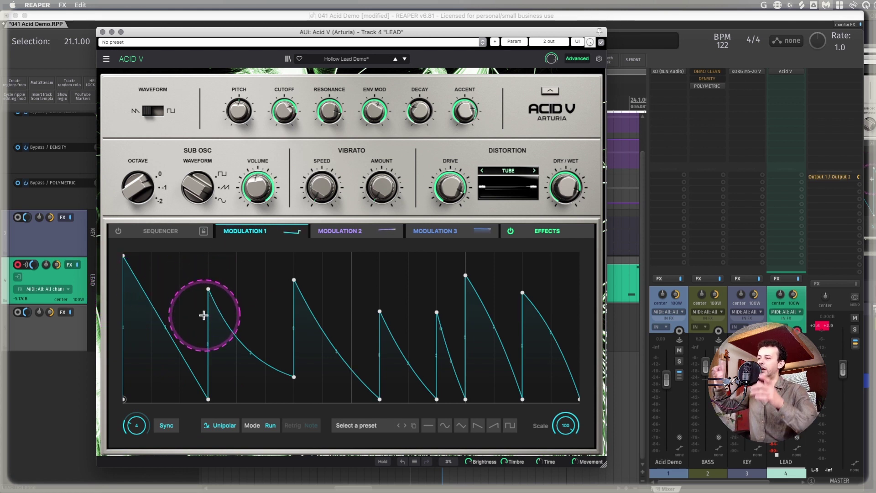
click(347, 231)
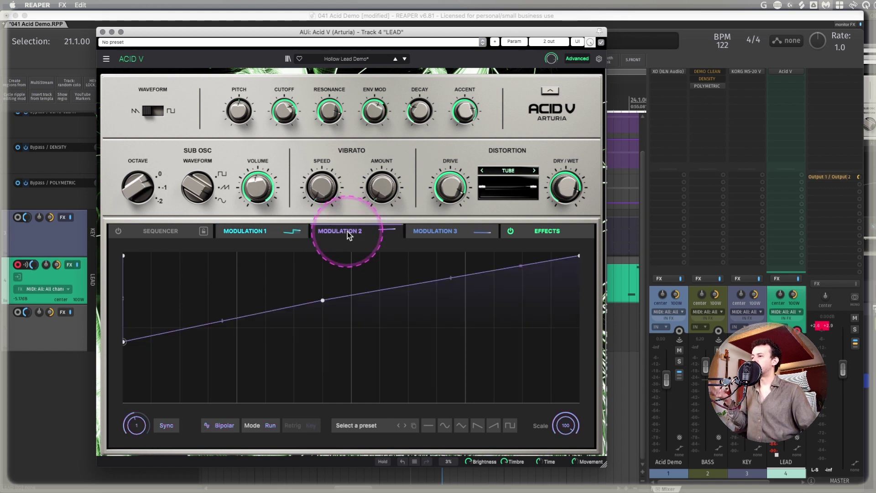
click(240, 231)
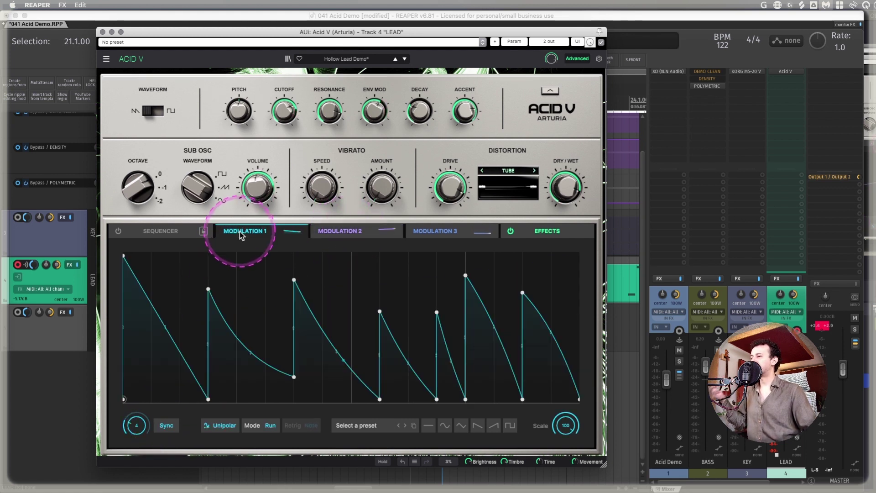
Review the rate sync options of Modulation 2 without changing the selection
click(361, 228)
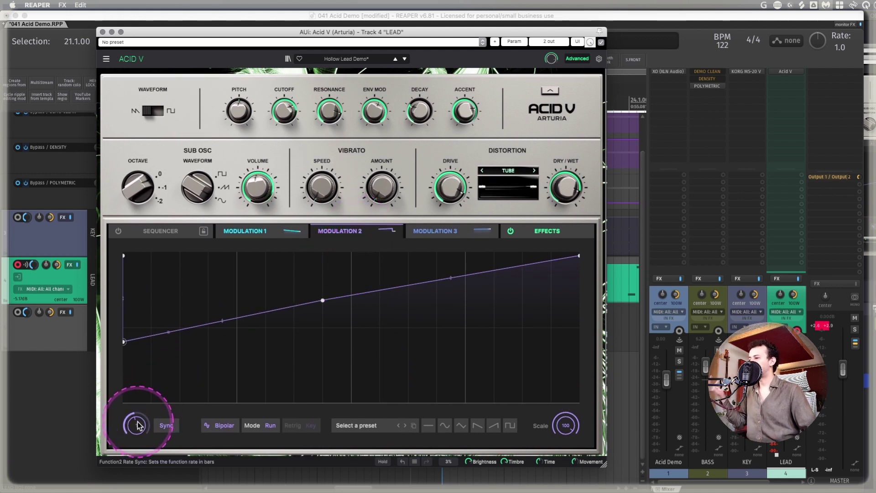
click(167, 426)
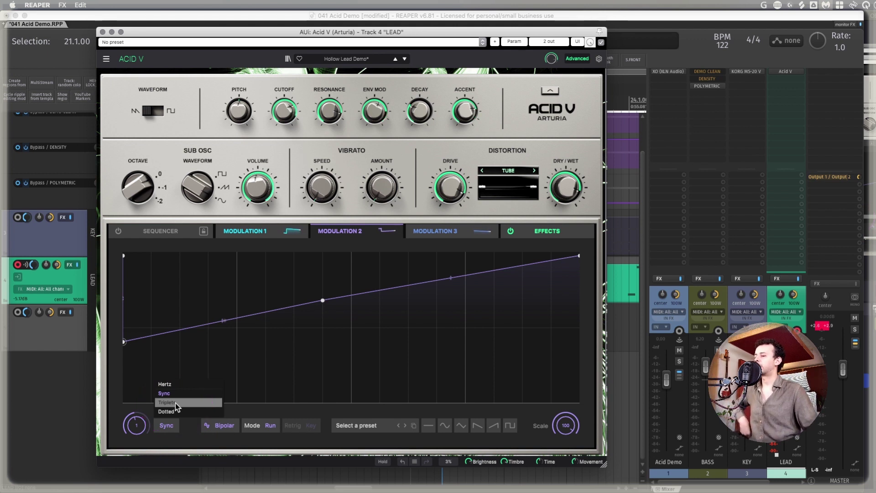
click(188, 427)
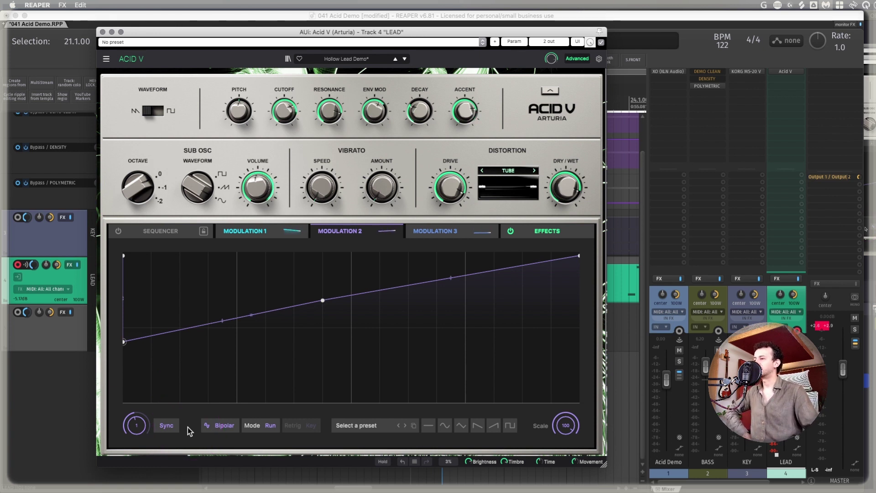
Examine Modulation 3's curve and the effects chain, and reveal the extra control panel with Bass Boost through Clipper
click(446, 231)
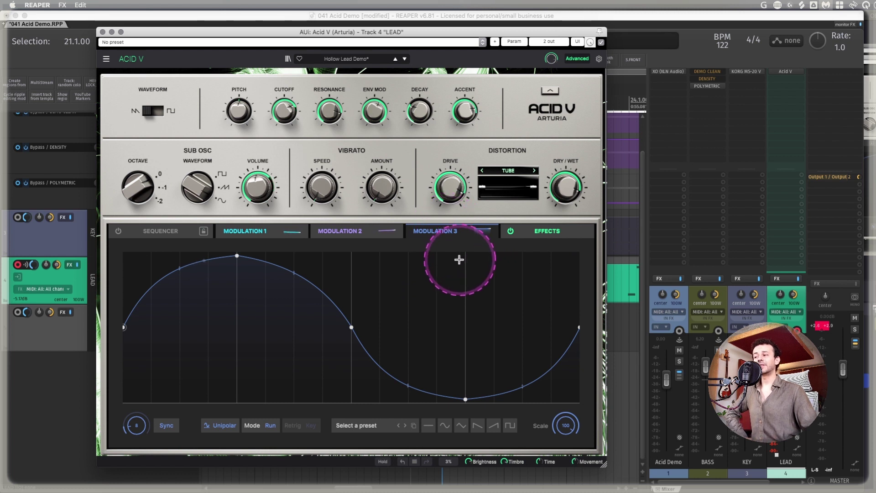
click(544, 229)
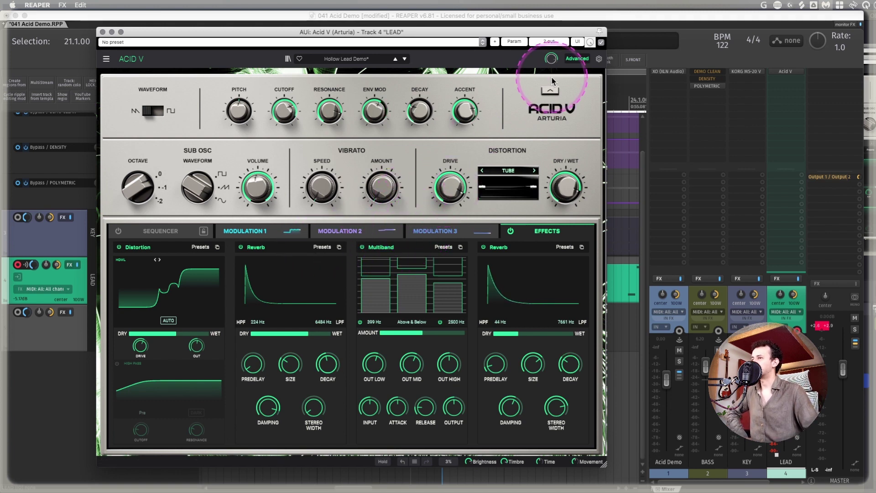
click(560, 92)
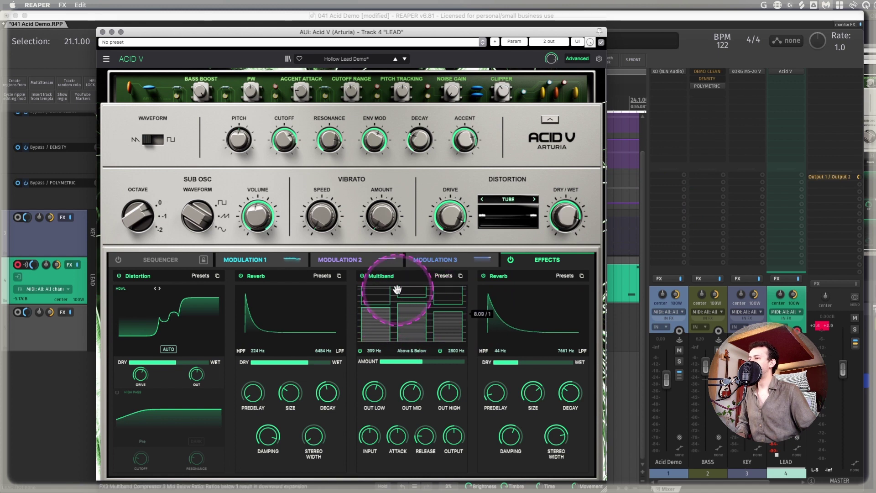
Bypass the Distortion effect during playback and enable it again to compare the lead sound
mouse_move(387, 292)
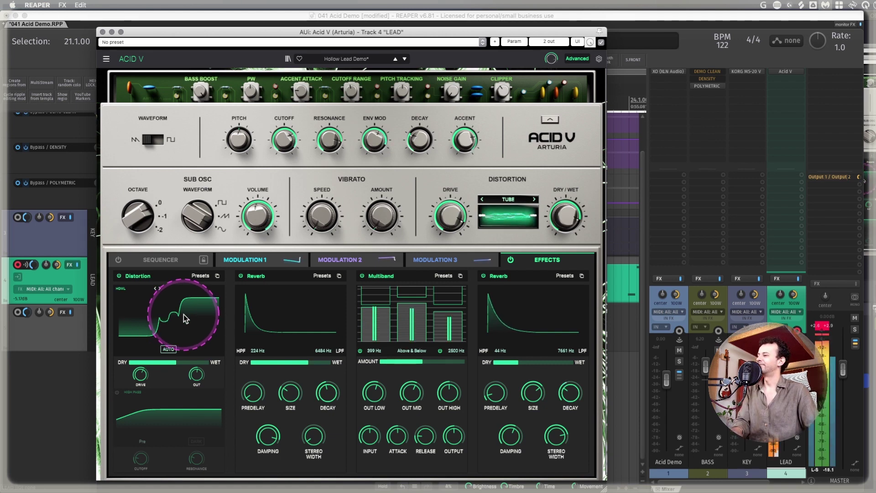
click(119, 276)
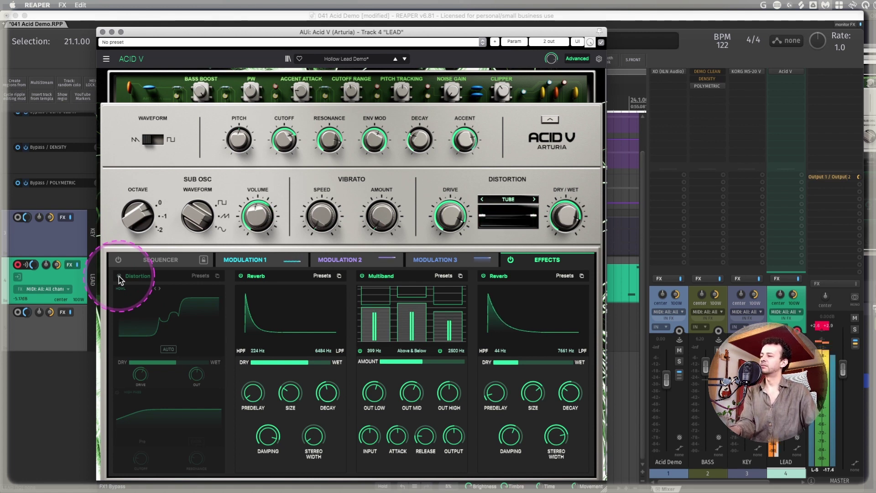
click(119, 276)
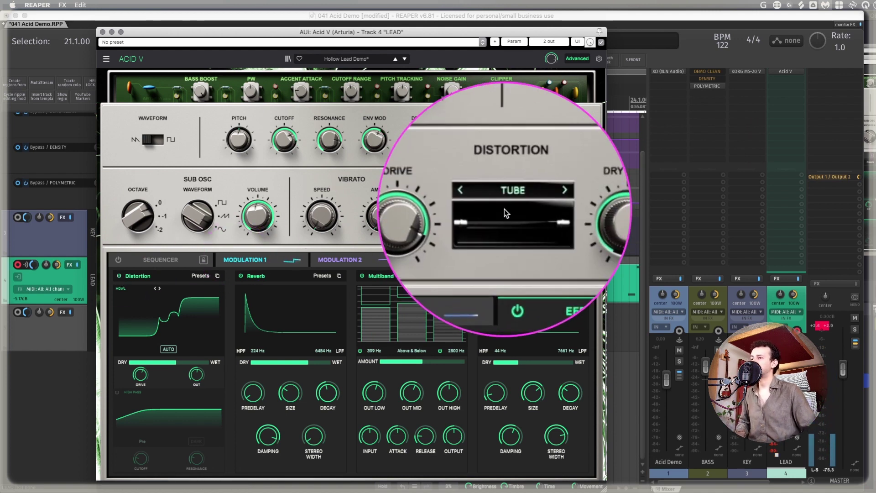
Check which parameters Modulation 3 is assigned to and show its curve
mouse_move(563, 226)
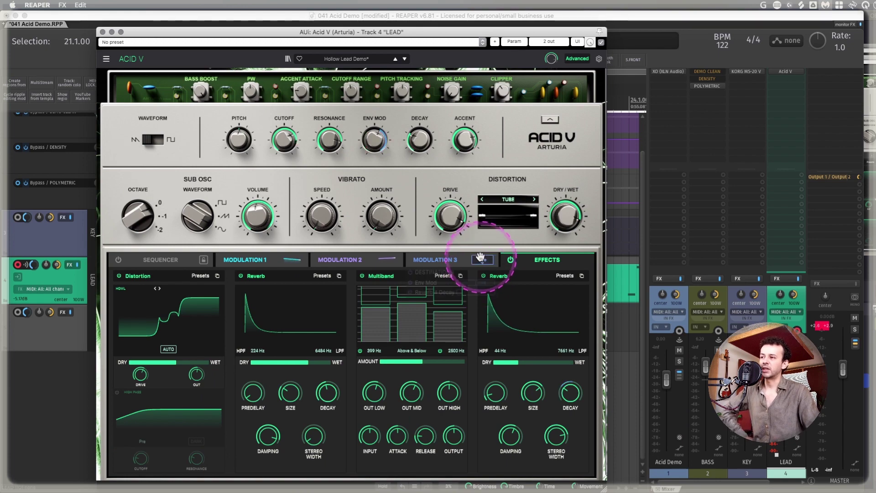
mouse_move(482, 259)
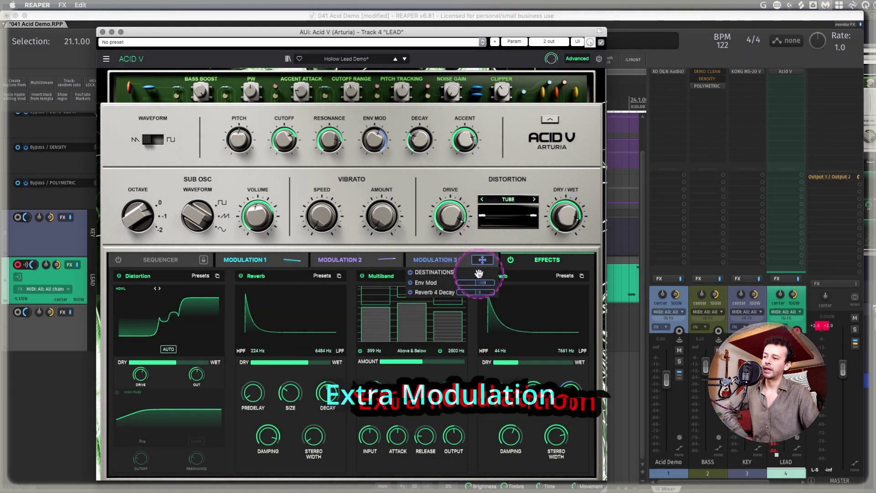
mouse_move(483, 259)
mouse_down()
mouse_move(245, 385)
mouse_move(294, 393)
mouse_move(265, 436)
mouse_move(387, 438)
mouse_move(420, 414)
mouse_move(456, 434)
mouse_move(571, 394)
mouse_move(553, 442)
mouse_move(505, 362)
mouse_move(201, 358)
mouse_move(137, 369)
mouse_move(176, 418)
mouse_move(151, 456)
mouse_move(329, 398)
mouse_move(434, 404)
mouse_move(413, 343)
mouse_move(380, 313)
mouse_up()
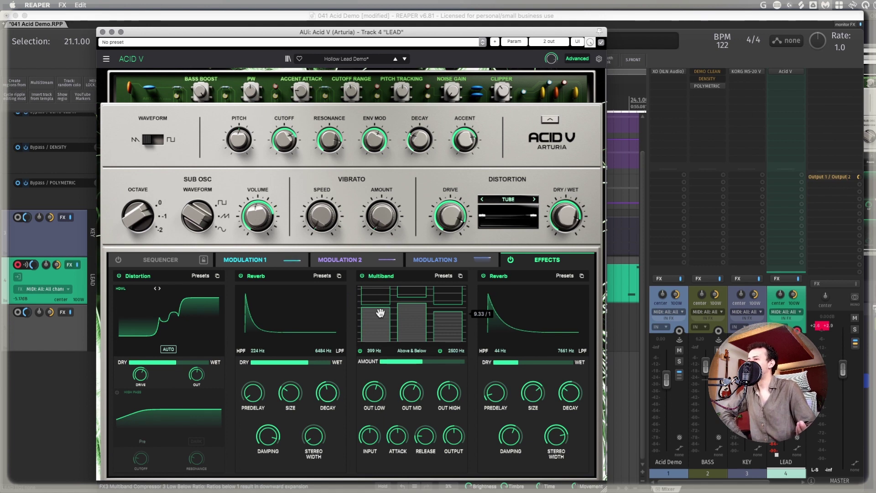
drag(483, 258, 451, 265)
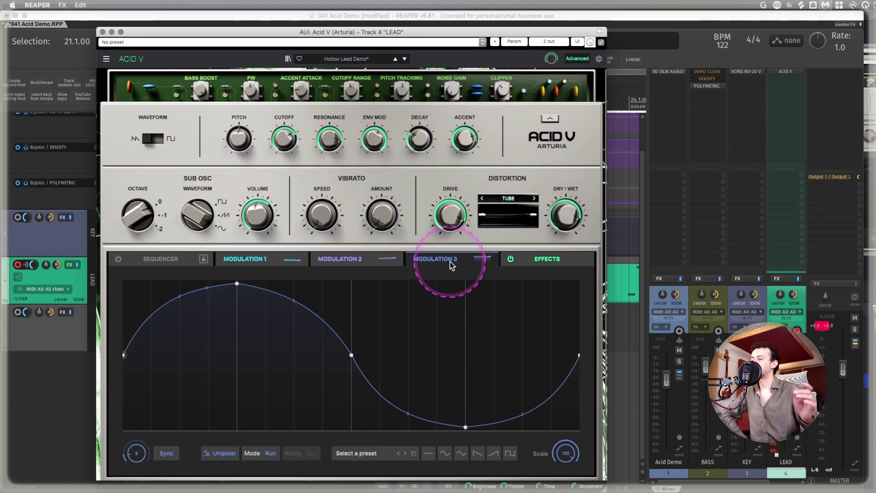